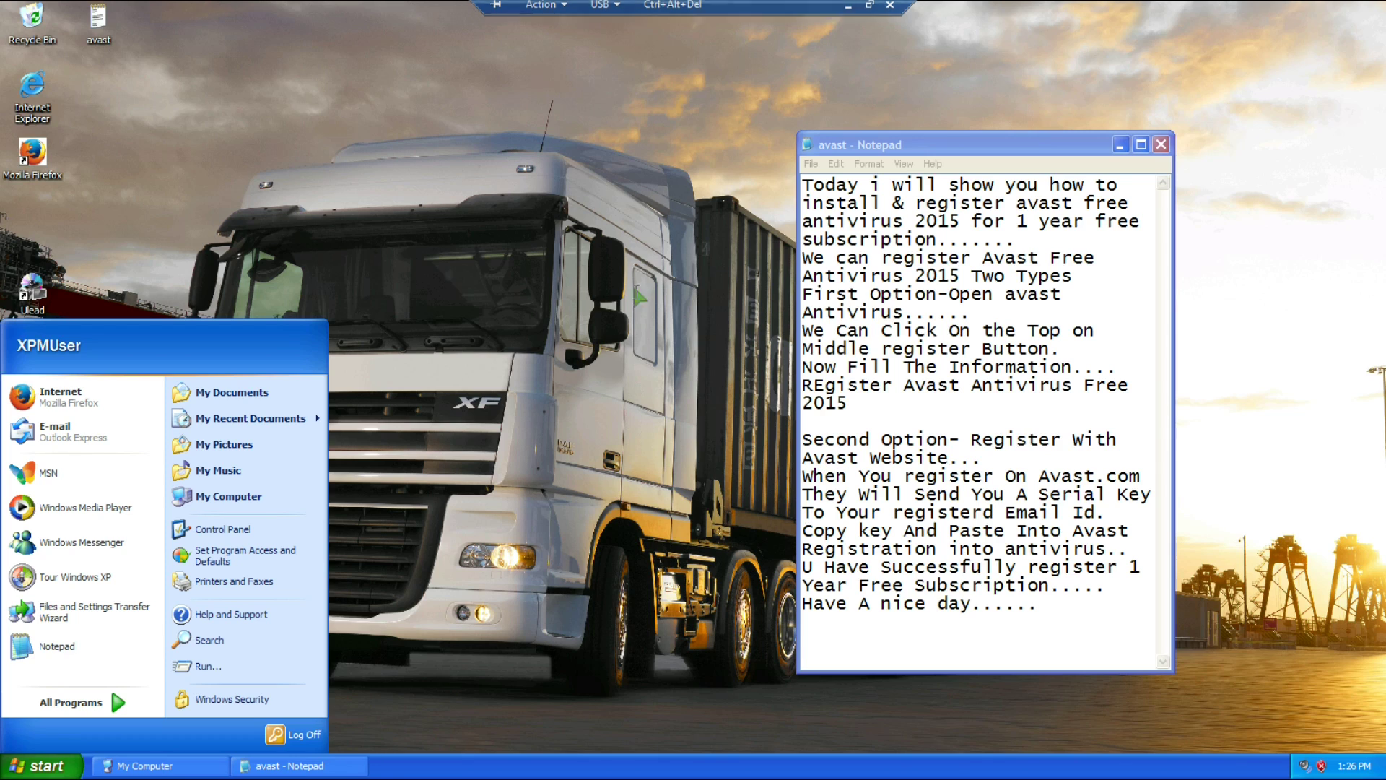
Dismiss the Start menu and place the cursor after the opening sentence of the avast notes.
click(588, 262)
click(809, 187)
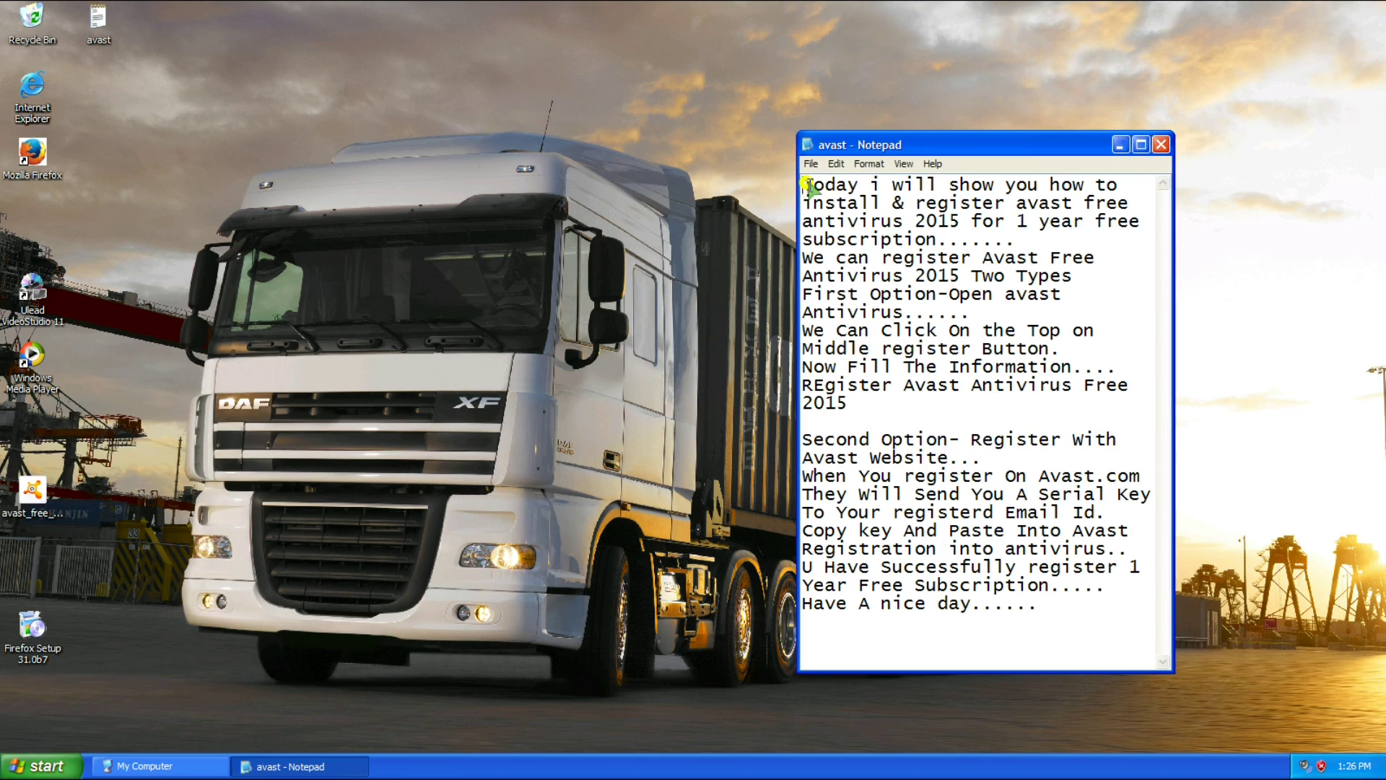
drag(809, 186, 1040, 246)
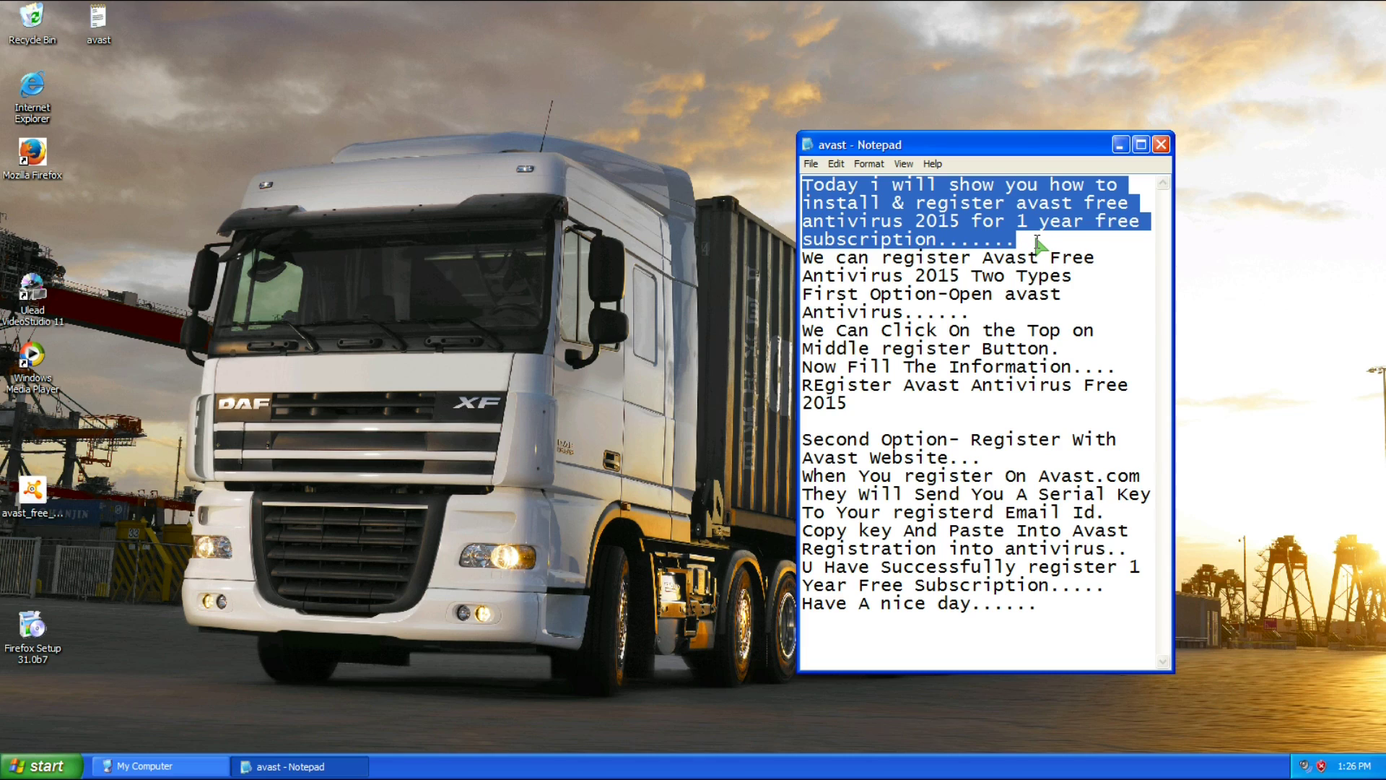
click(1038, 238)
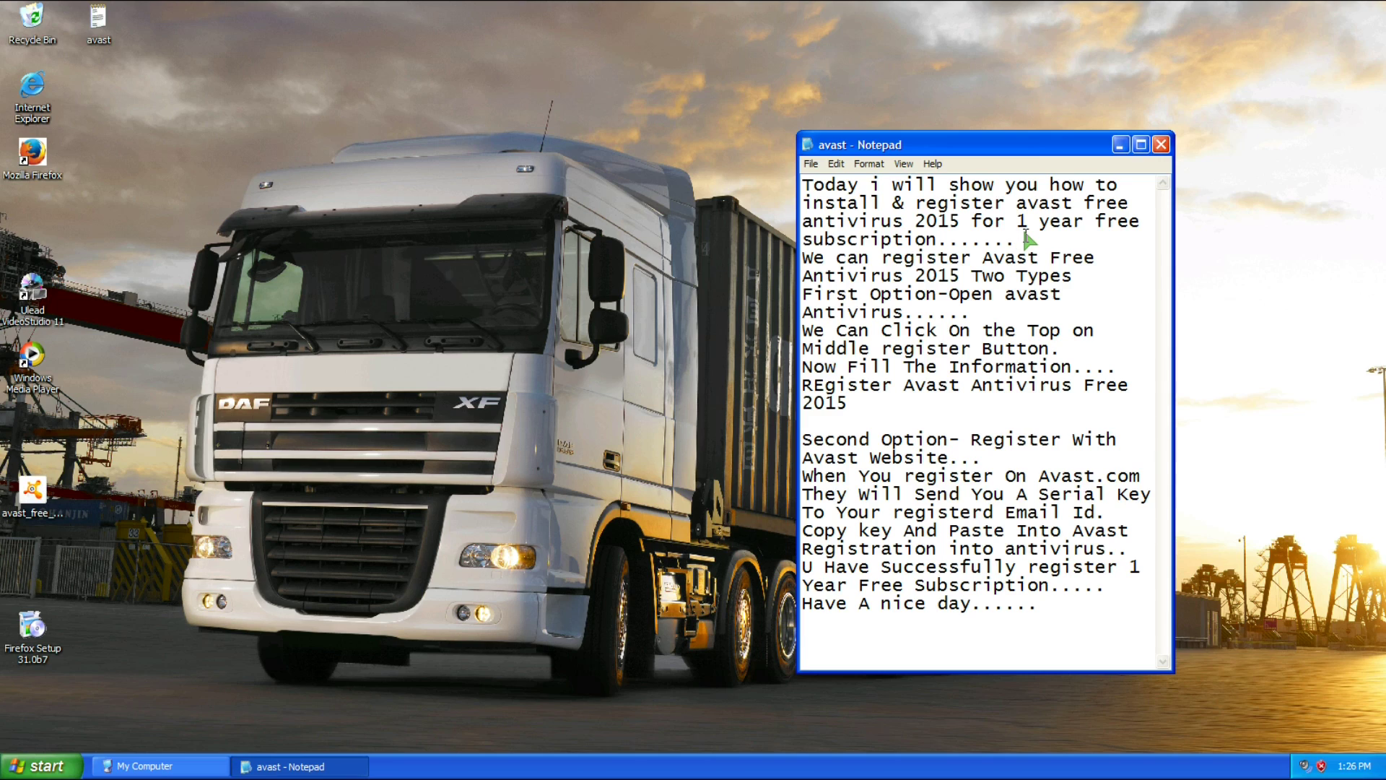
Add the line 'First install Avast free antivirus 2015' beneath the opening sentence and highlight it.
key(Return)
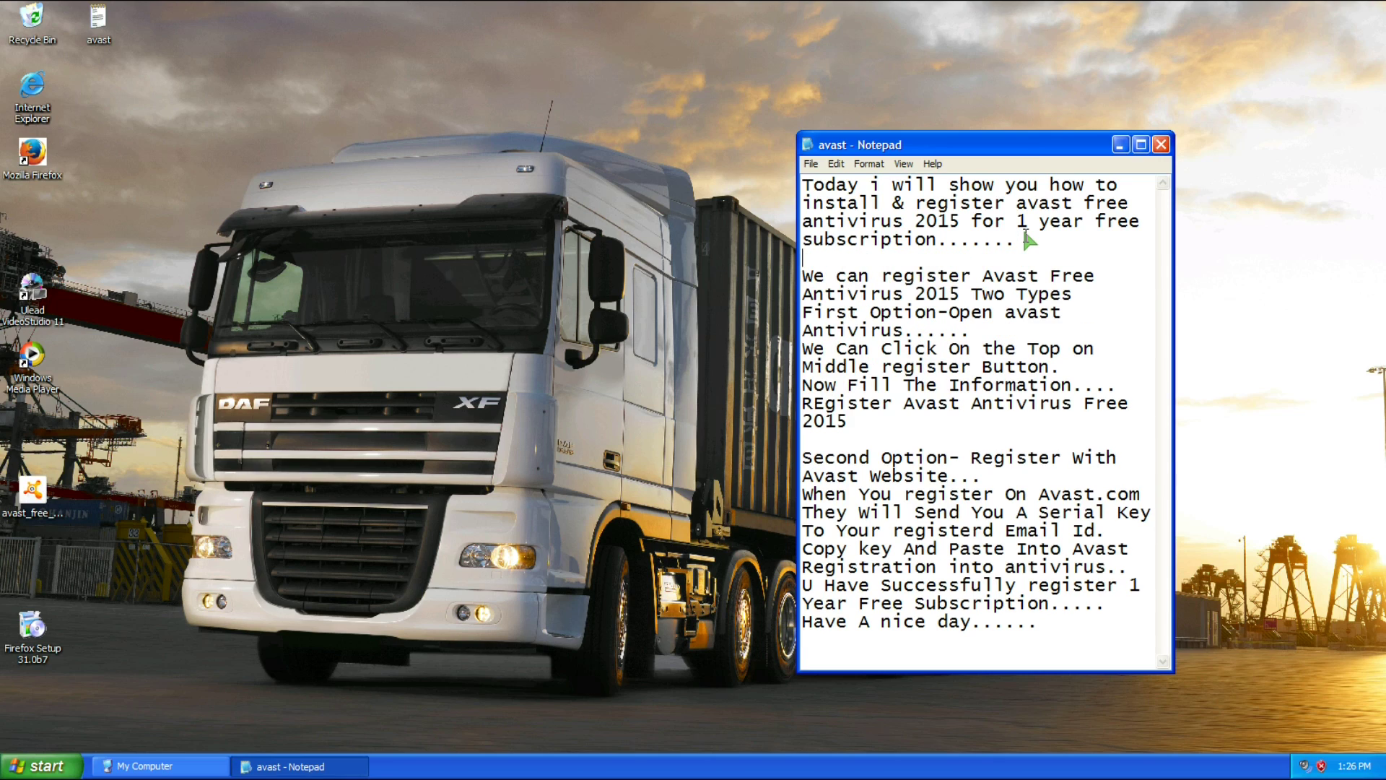
text(First install Avast)
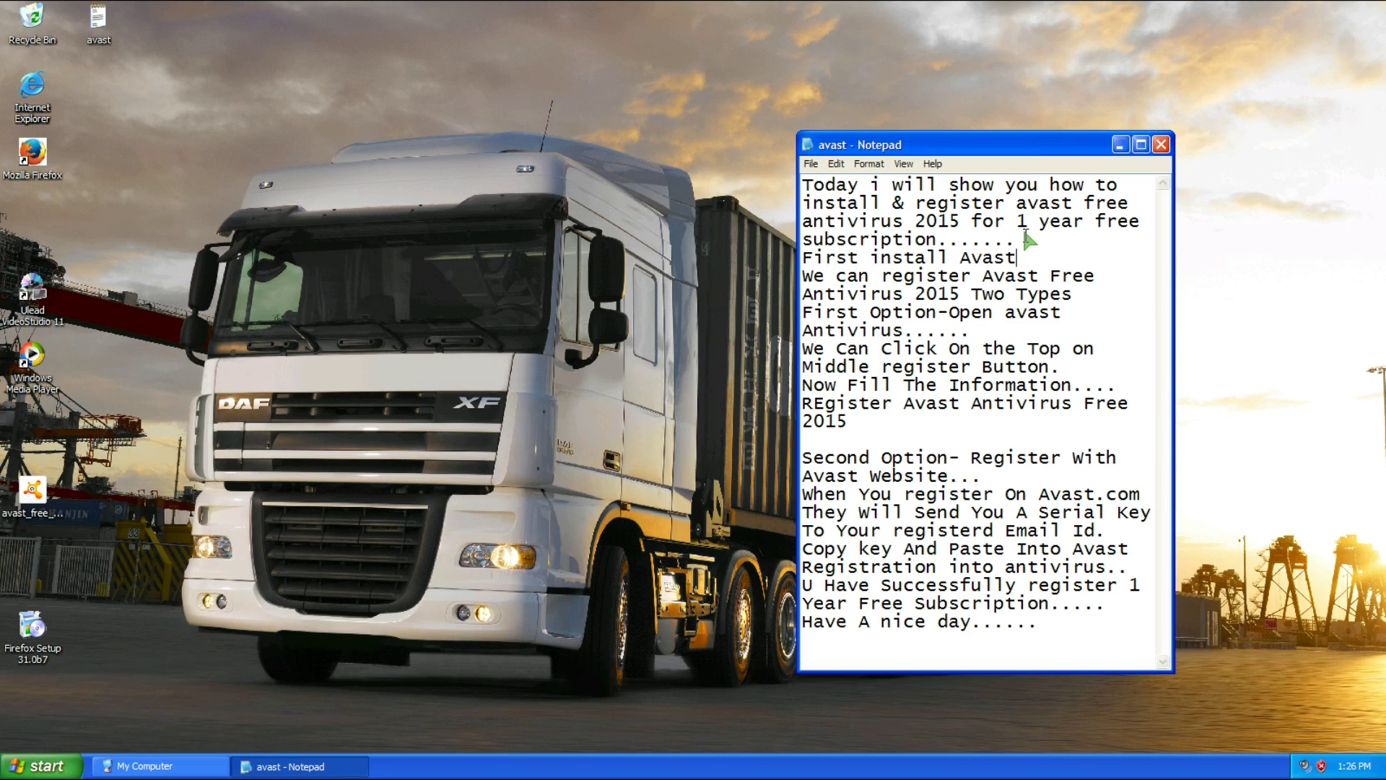
text( fee)
key(BackSpace)
key(BackSpace)
text(ree antivirus)
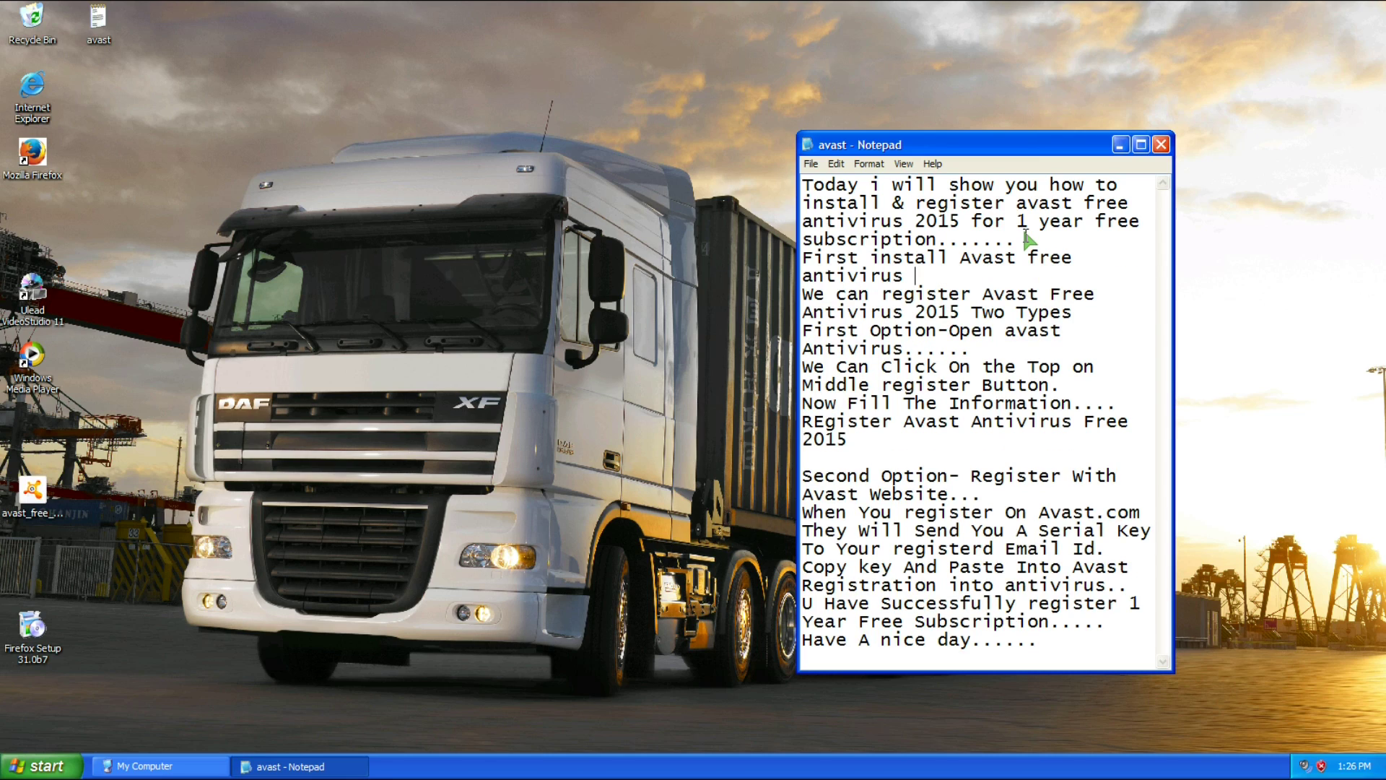
text( 2015)
drag(804, 258, 956, 276)
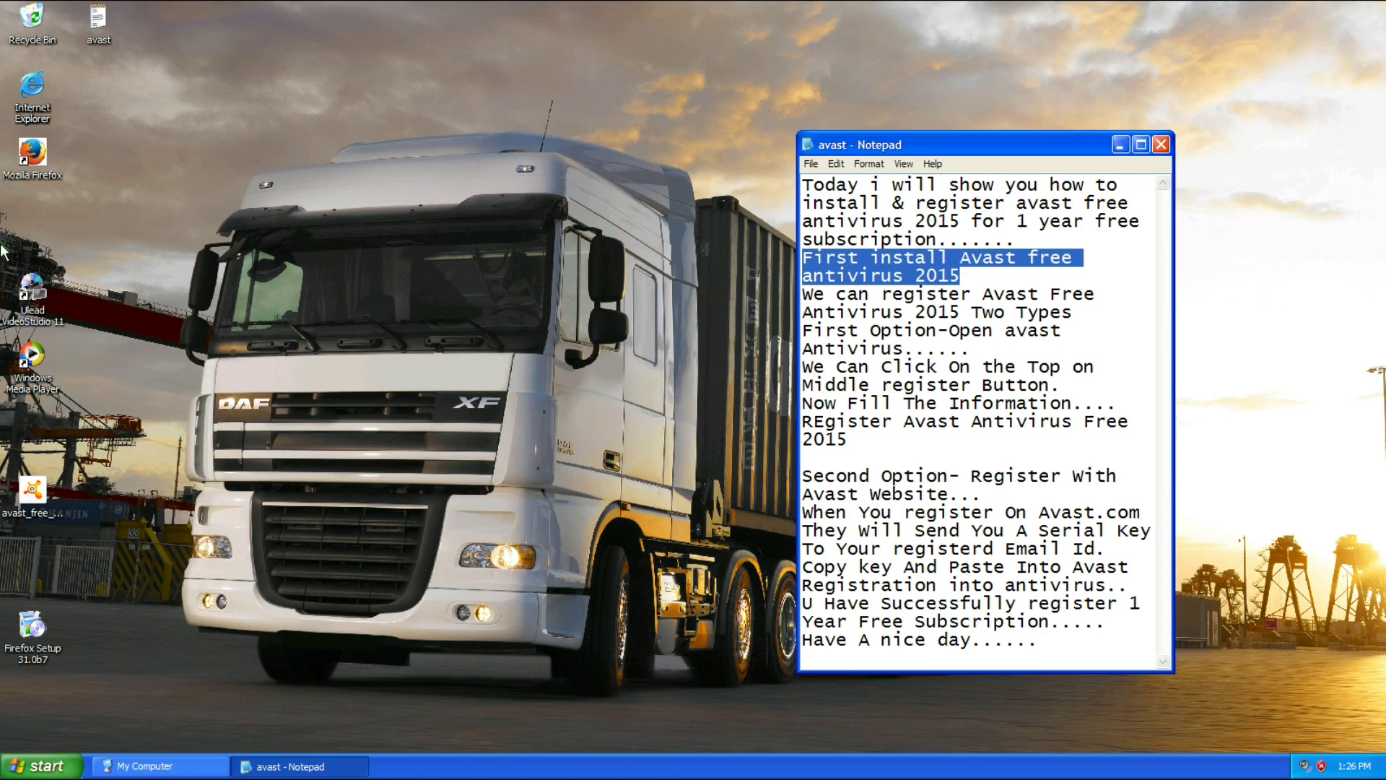
click(26, 492)
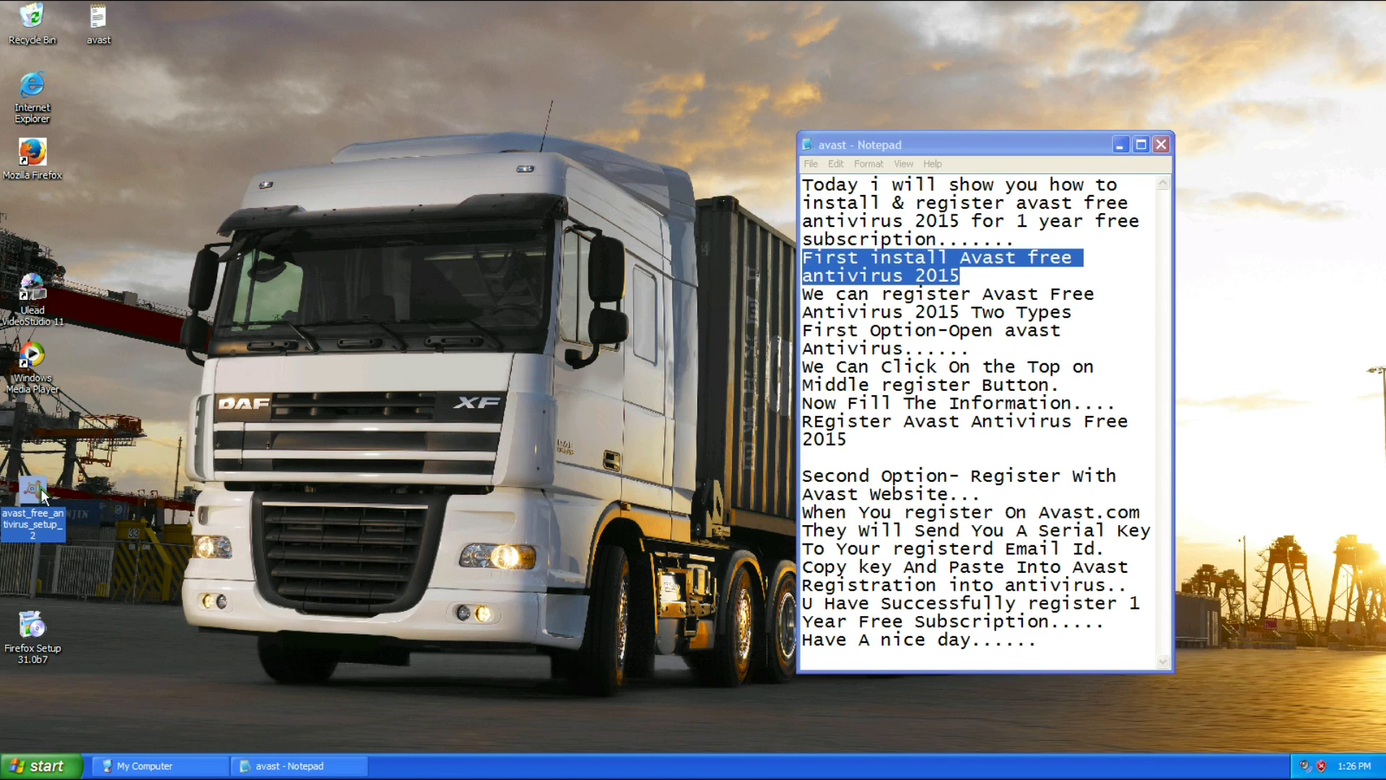
Launch the Avast installer and choose Regular installation with both Google Chrome options unticked.
double_click(42, 487)
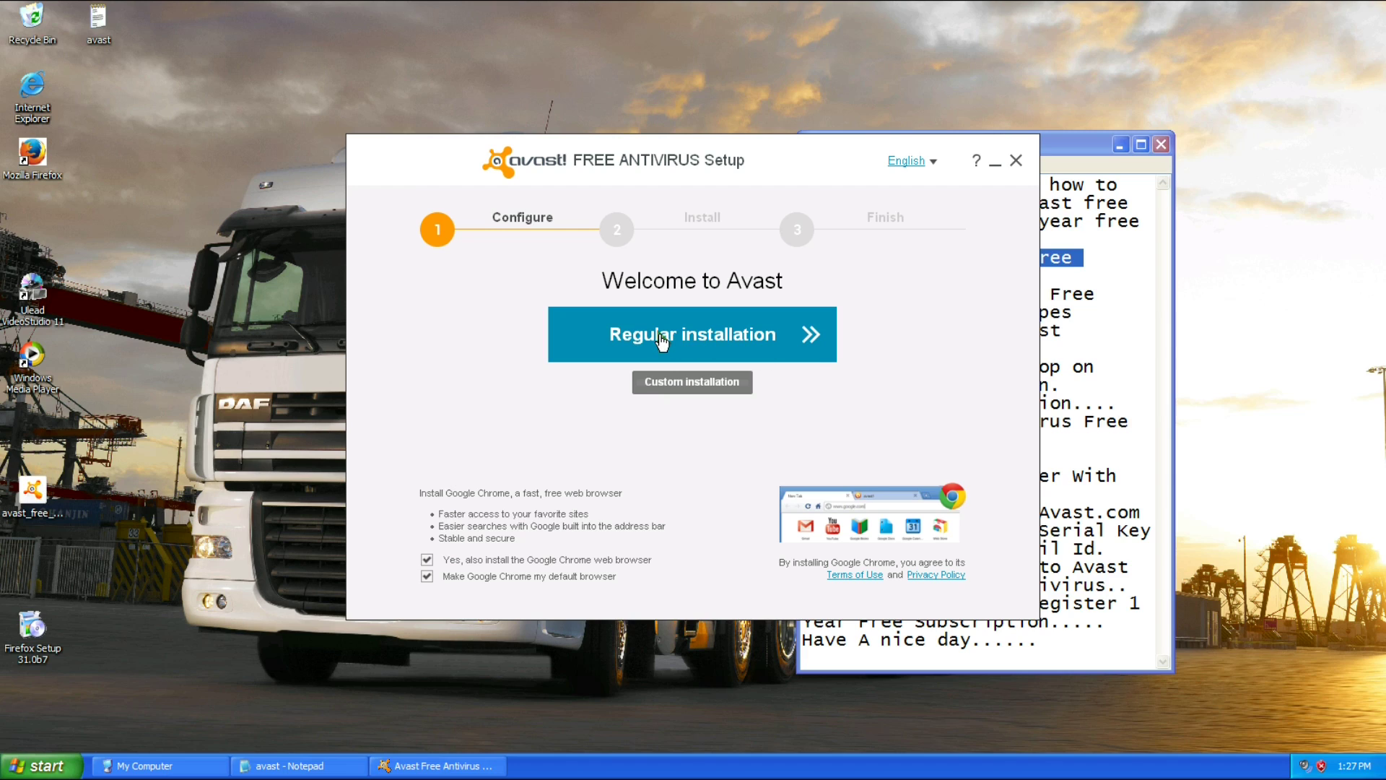
click(427, 560)
click(427, 576)
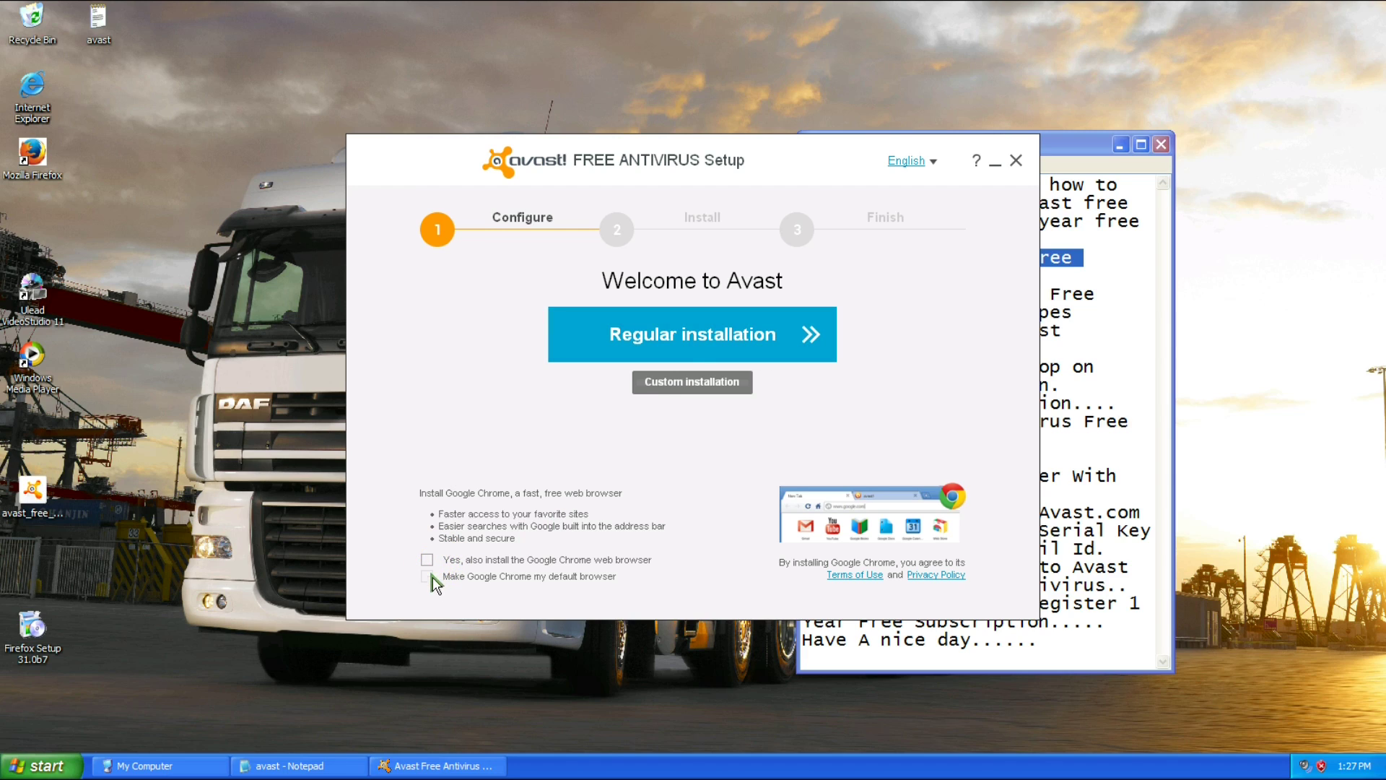
click(715, 332)
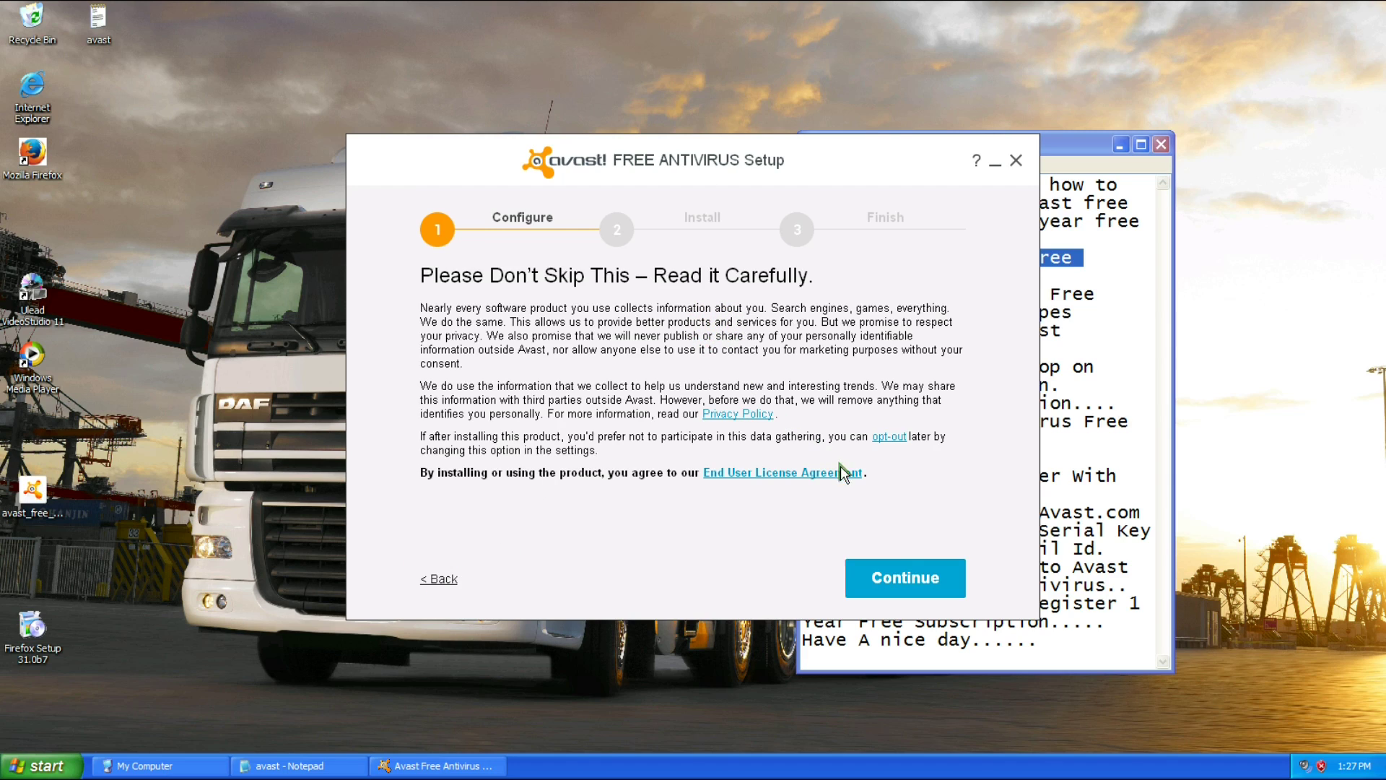
Accept the data notice, arrange the notes and setup windows, and let installation complete.
click(908, 587)
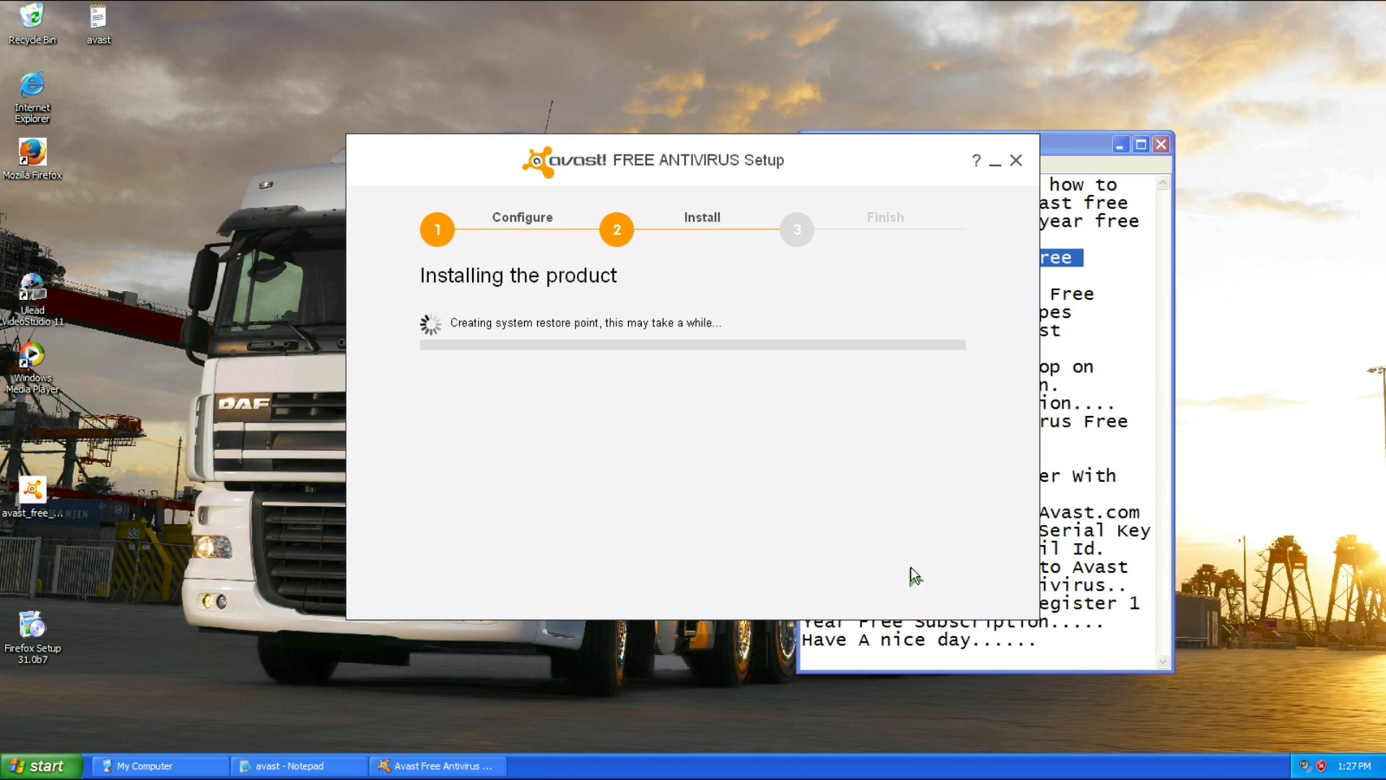
drag(1067, 145, 1289, 117)
drag(858, 160, 698, 145)
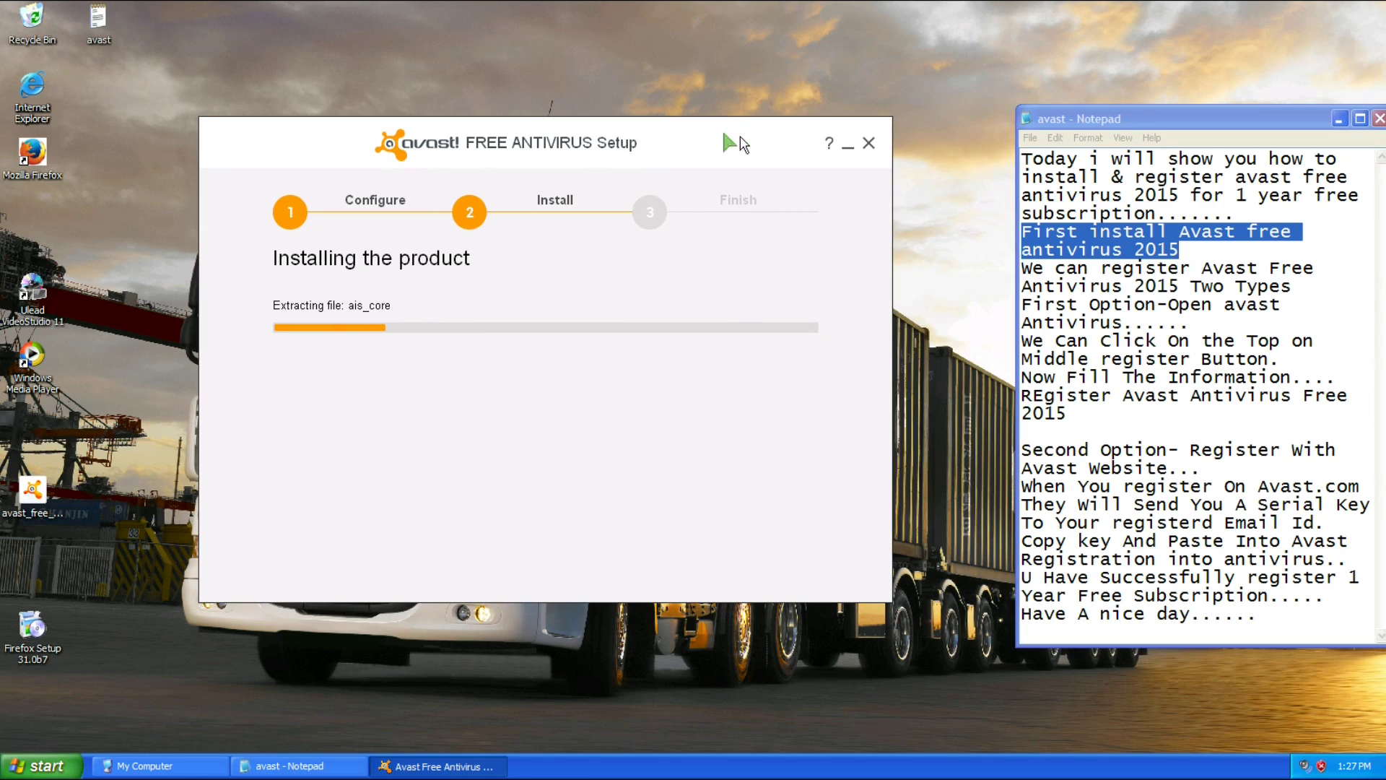
drag(1234, 126, 1225, 126)
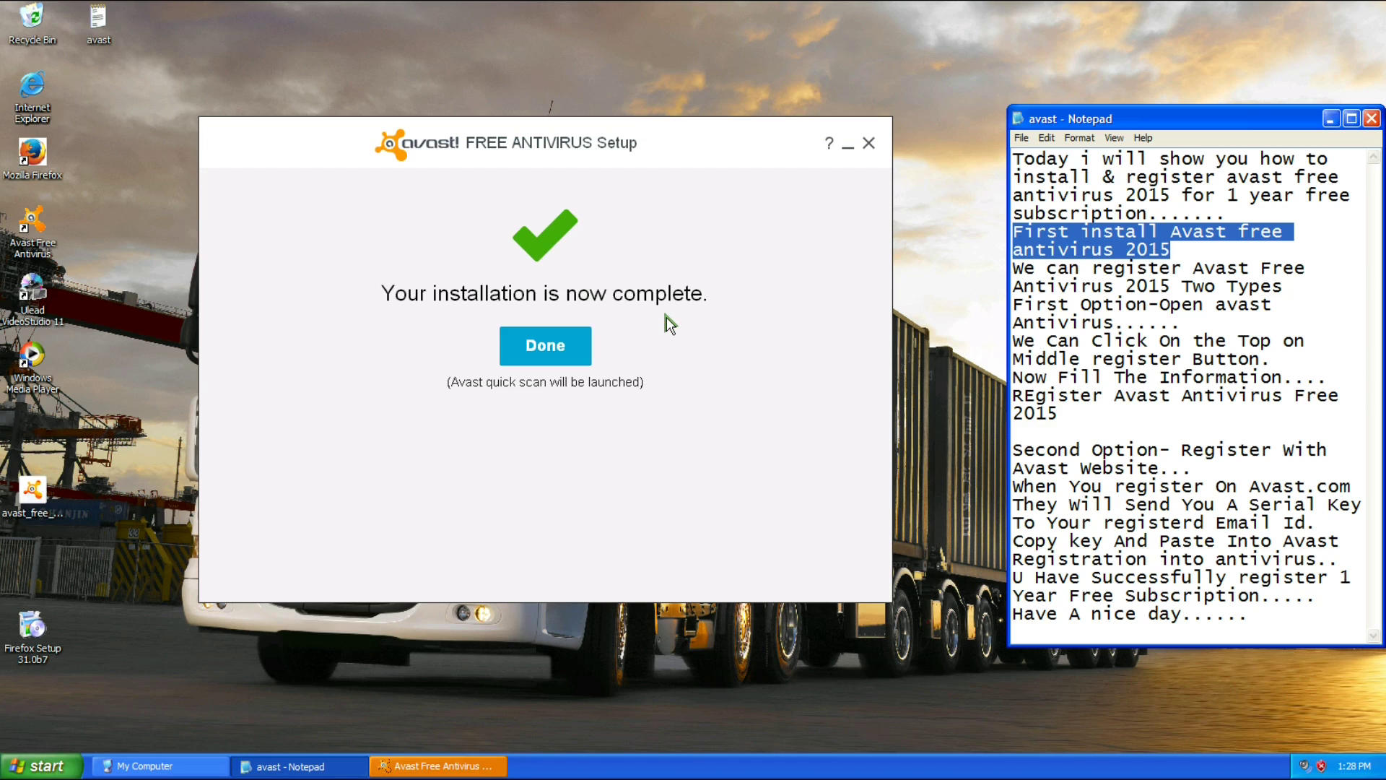
Close the finished installer and refresh the desktop.
click(574, 340)
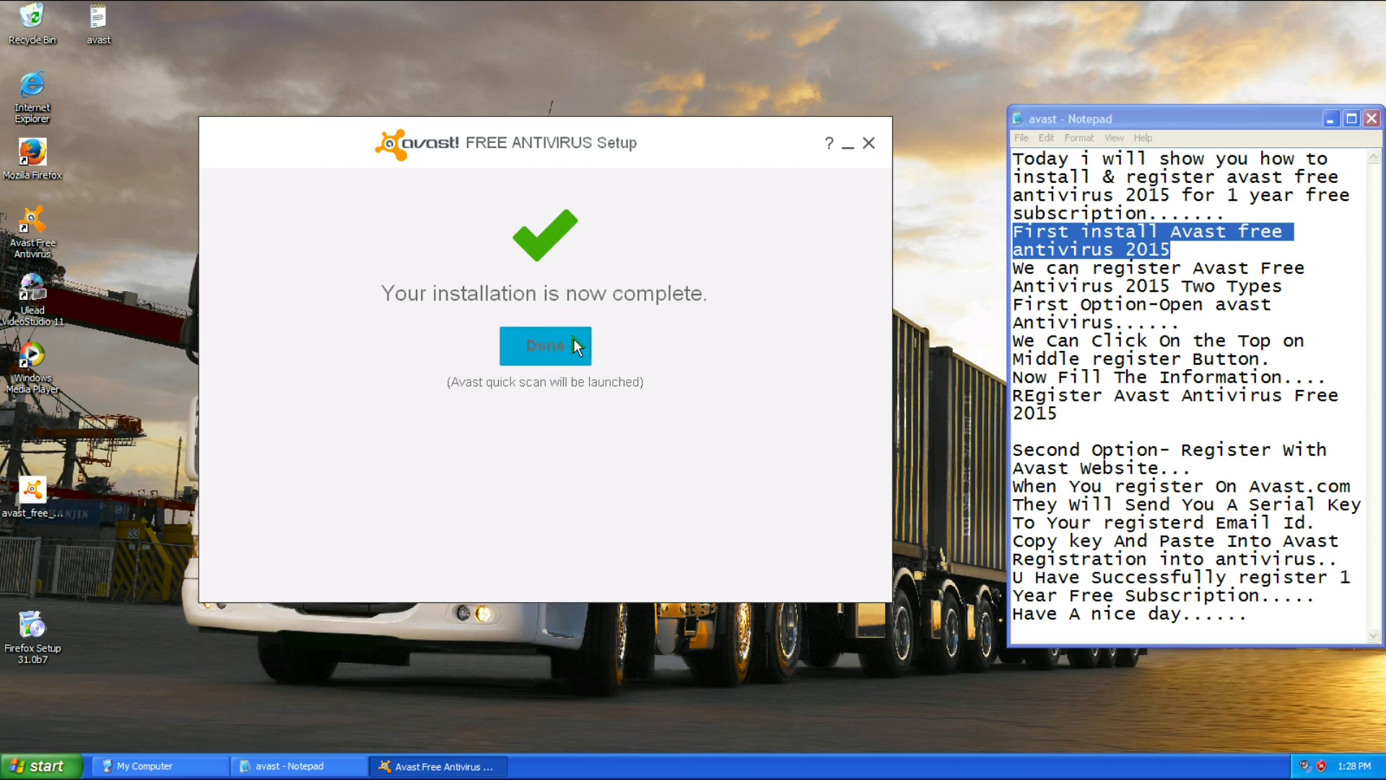
right_click(505, 289)
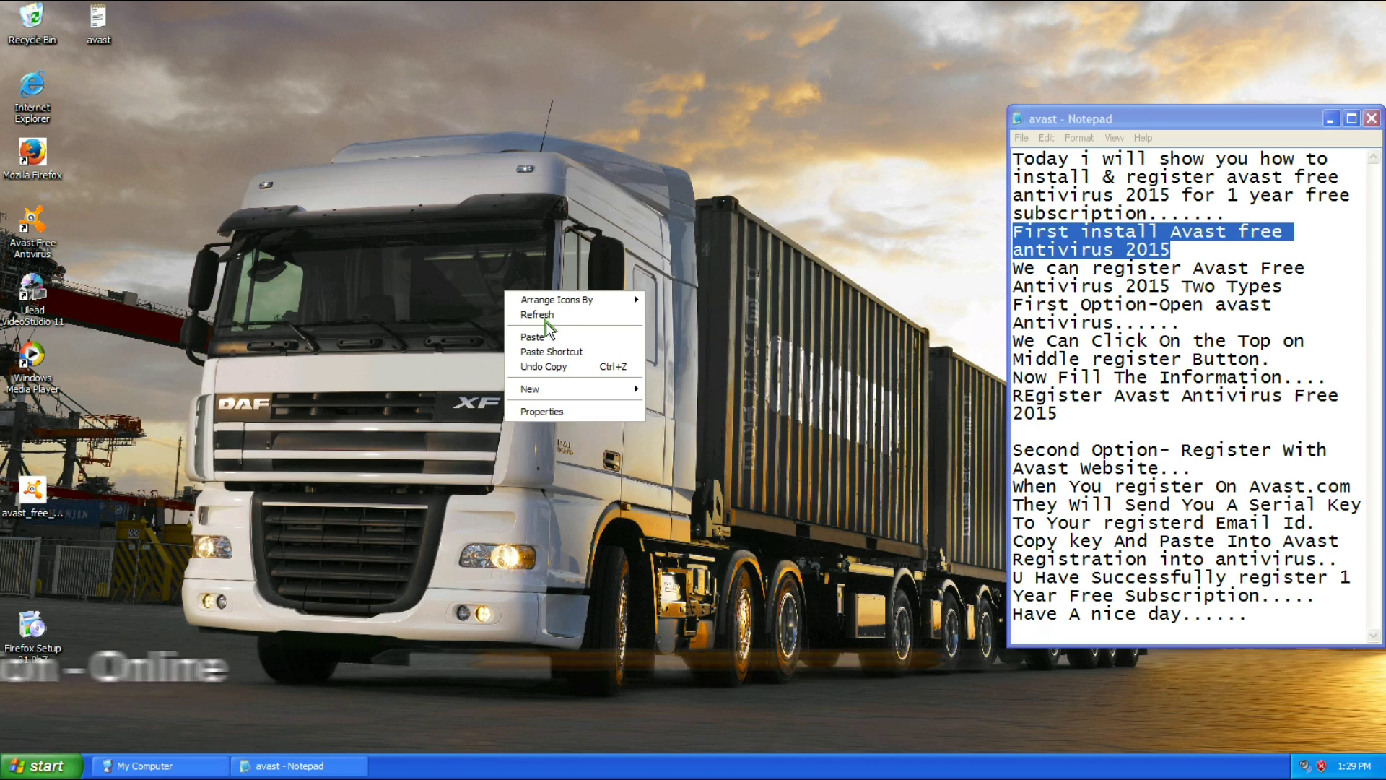
key(Escape)
right_click(559, 306)
click(586, 330)
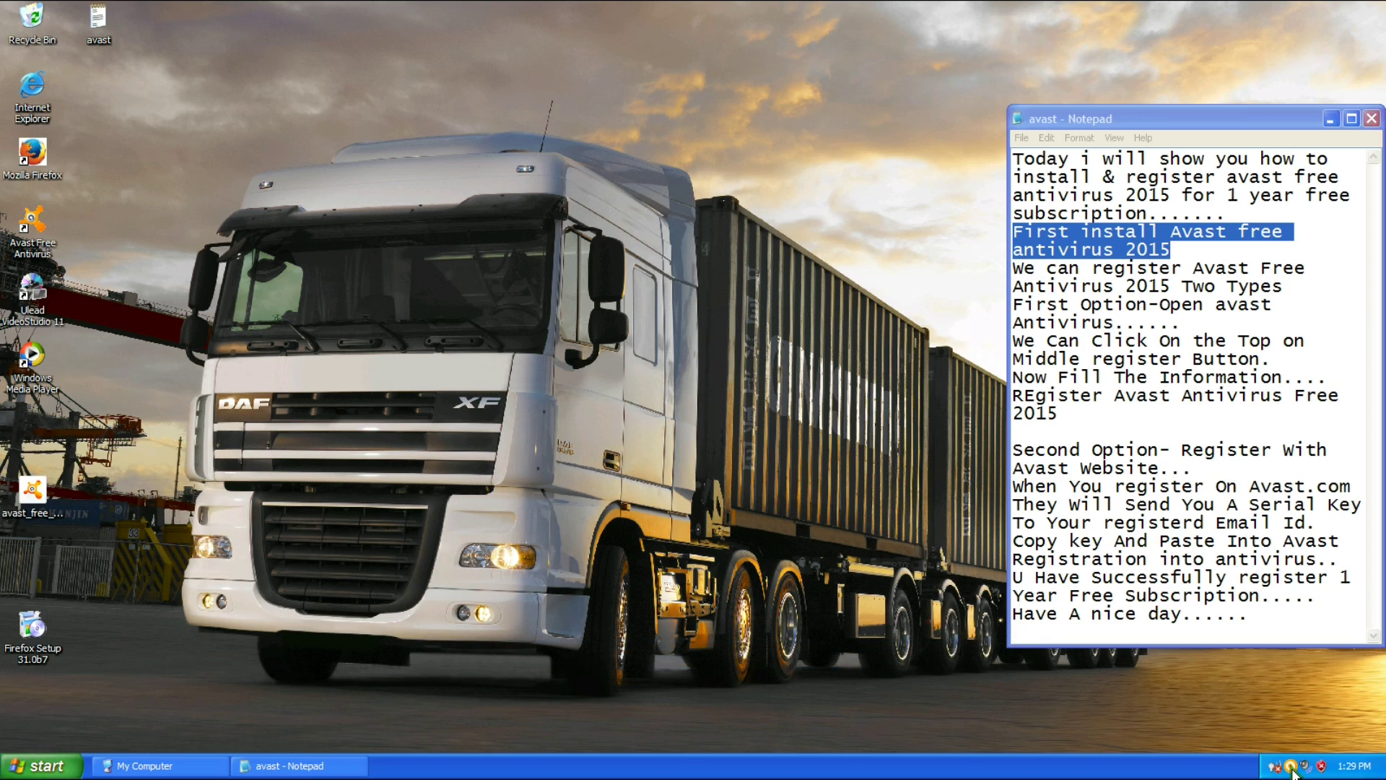
Bring up the Avast overview beside the notes and highlight the registration-option lines.
click(1291, 766)
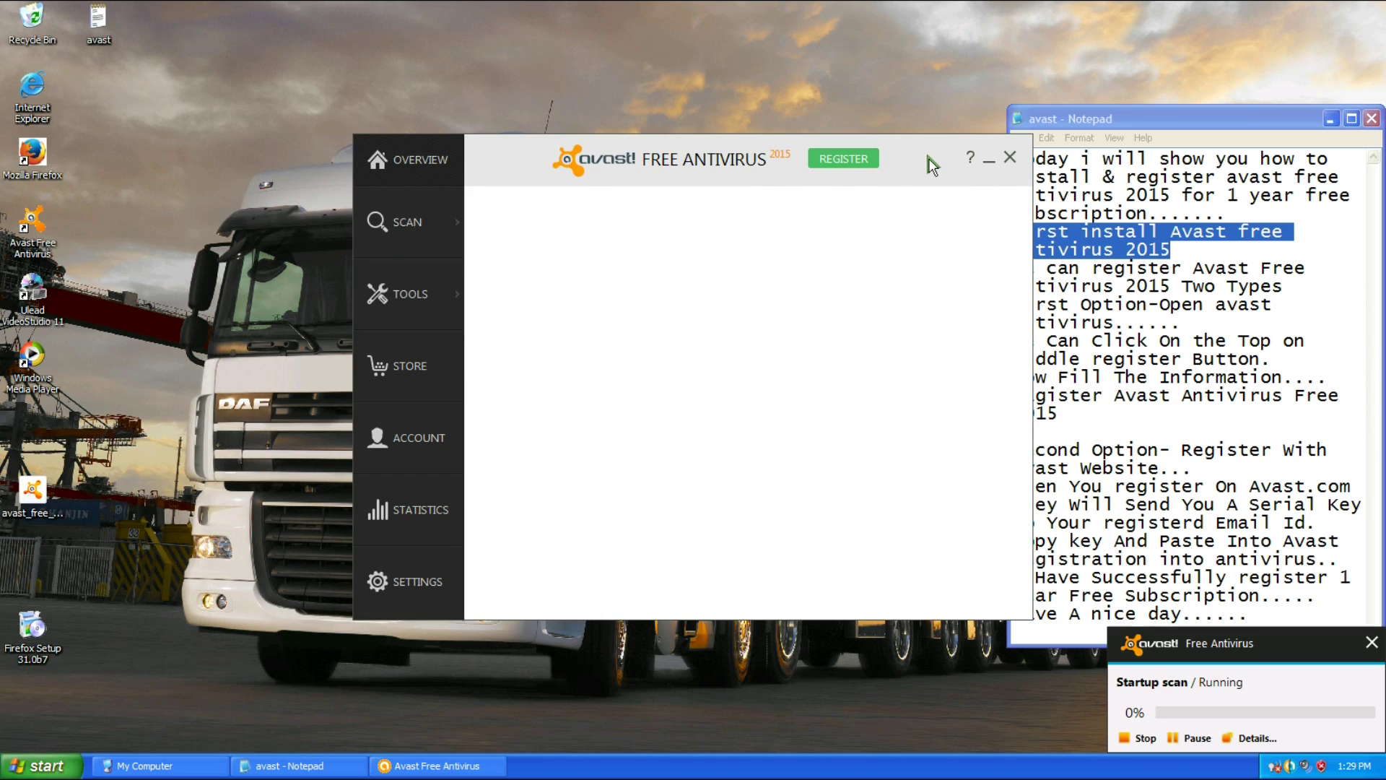
drag(928, 158, 838, 132)
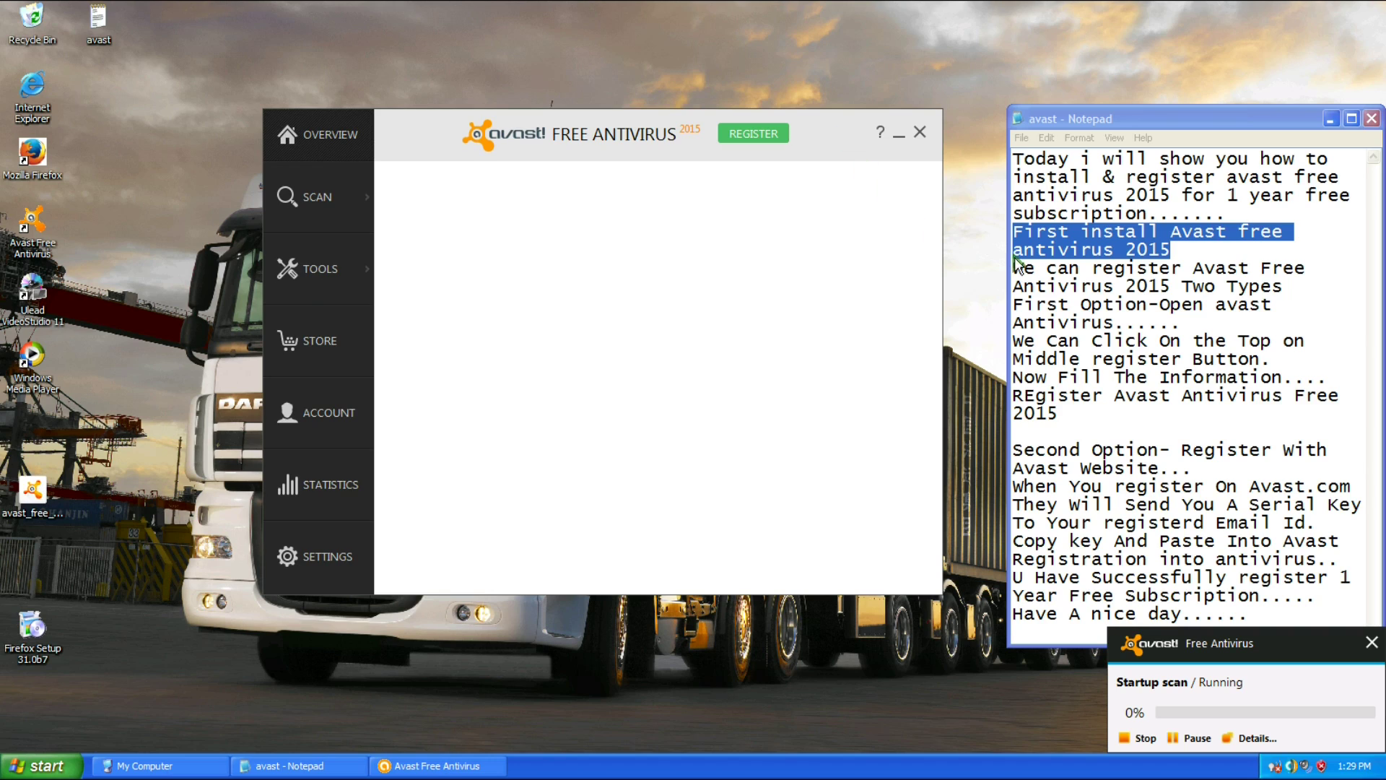
drag(1014, 269, 1292, 290)
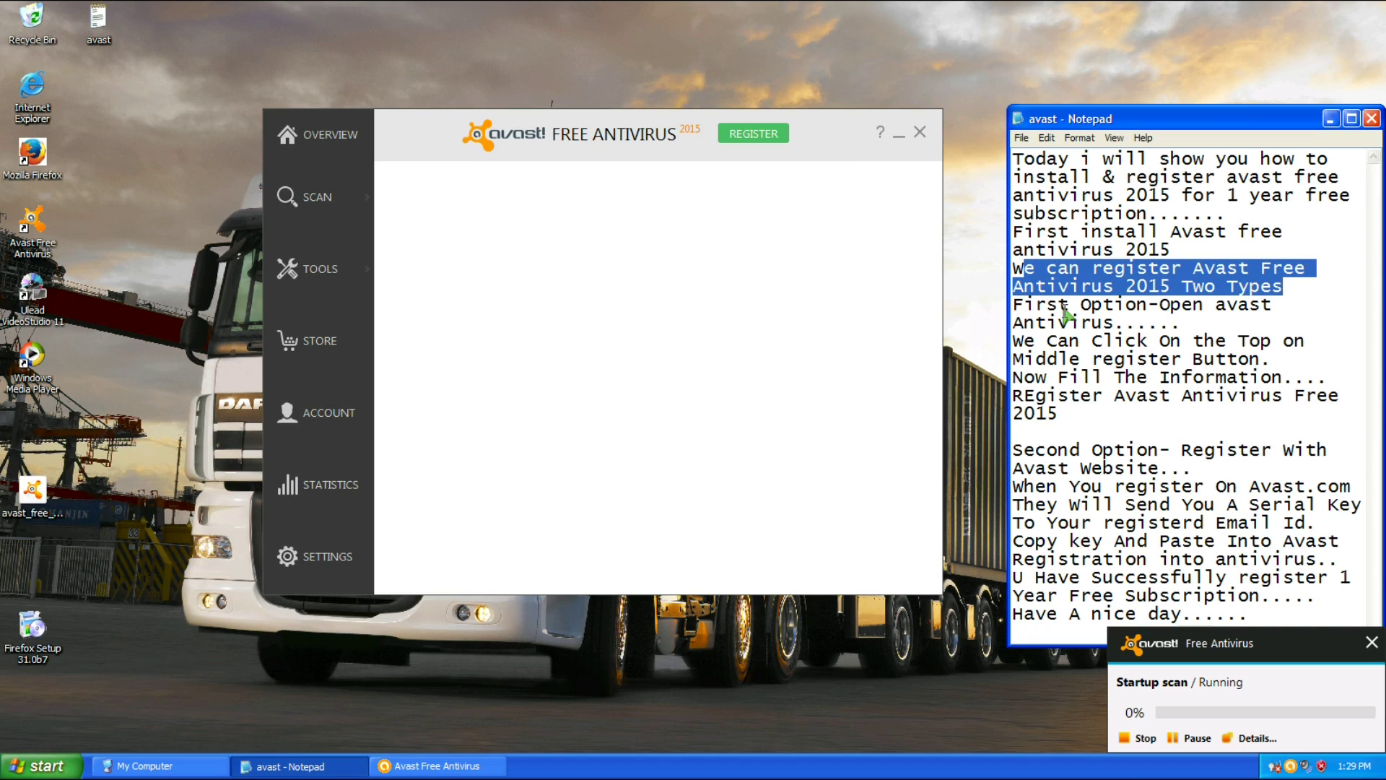
drag(1014, 304, 1192, 341)
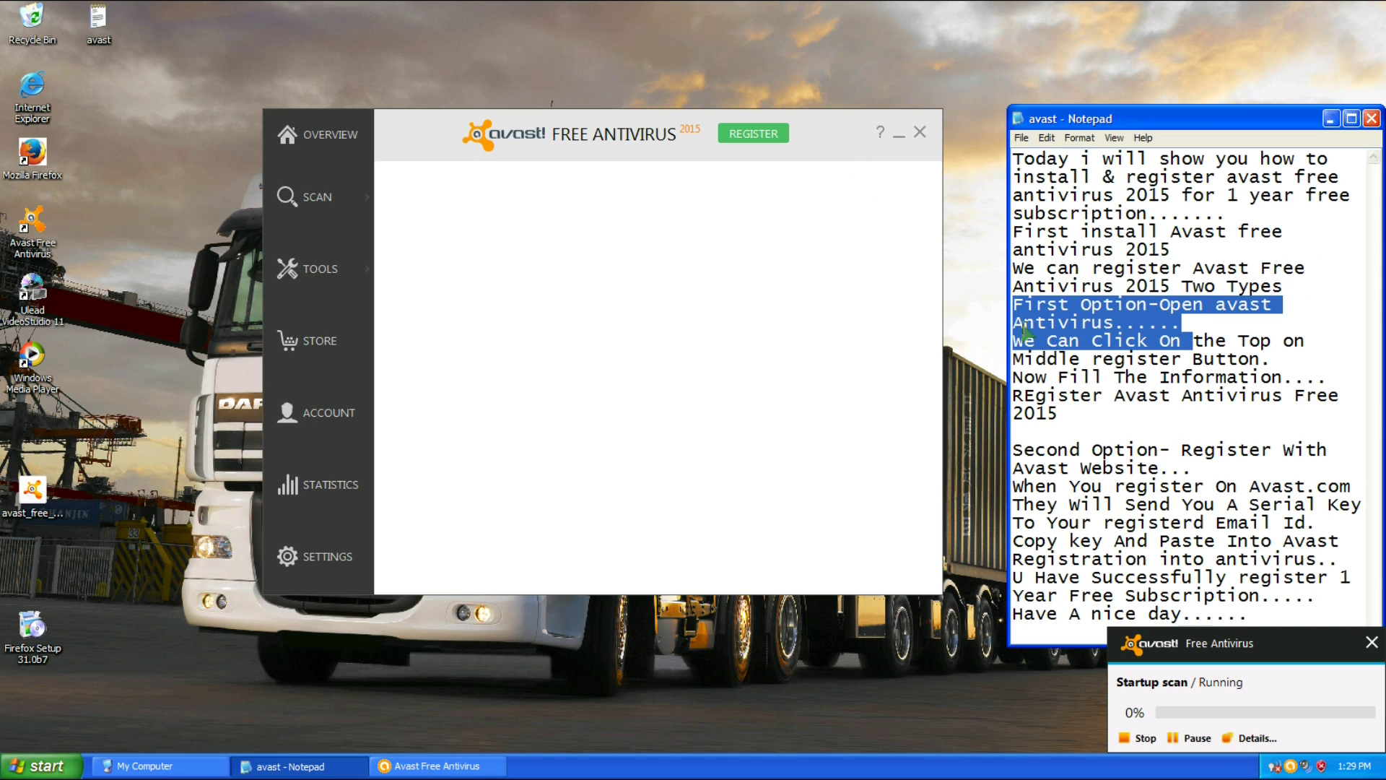
drag(1024, 338, 1272, 361)
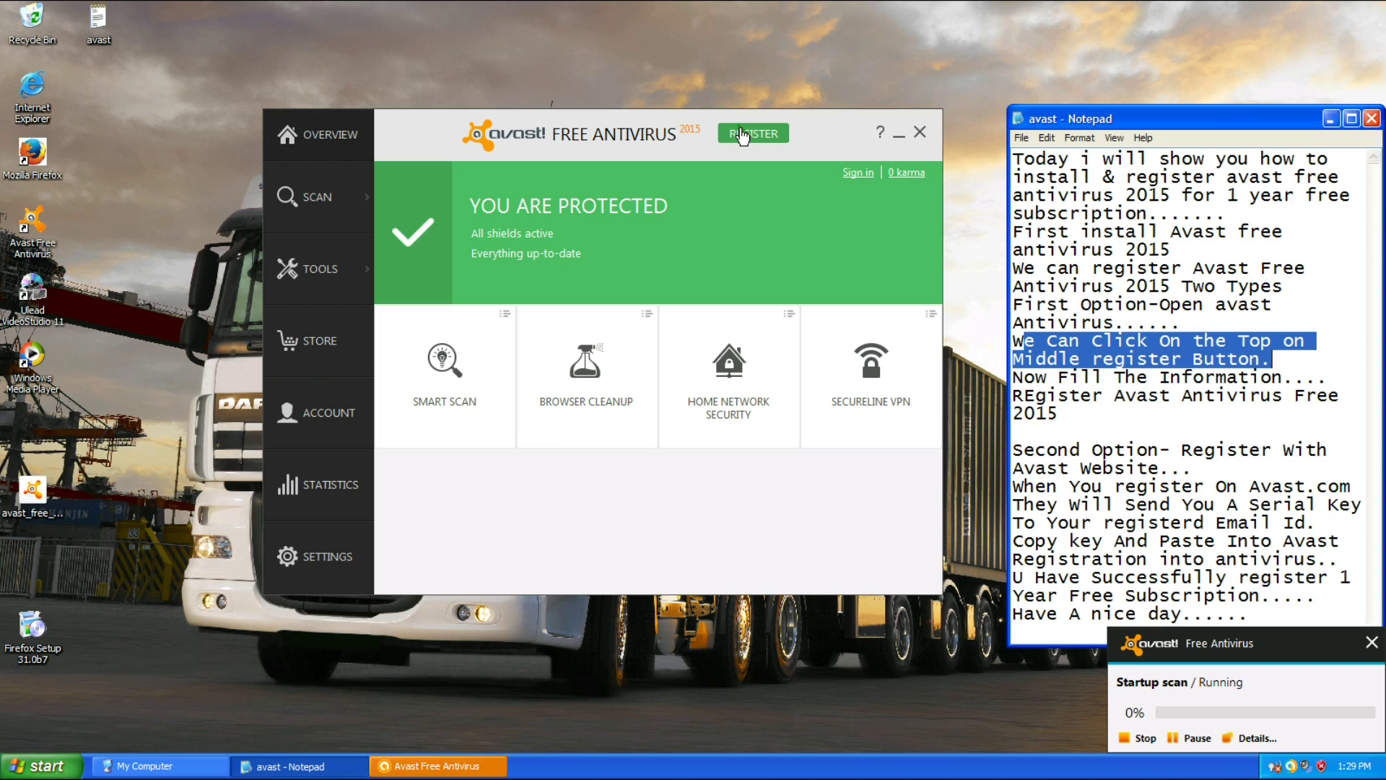
Choose free basic protection and enter first name, last name and Gmail address in the Register form.
click(741, 135)
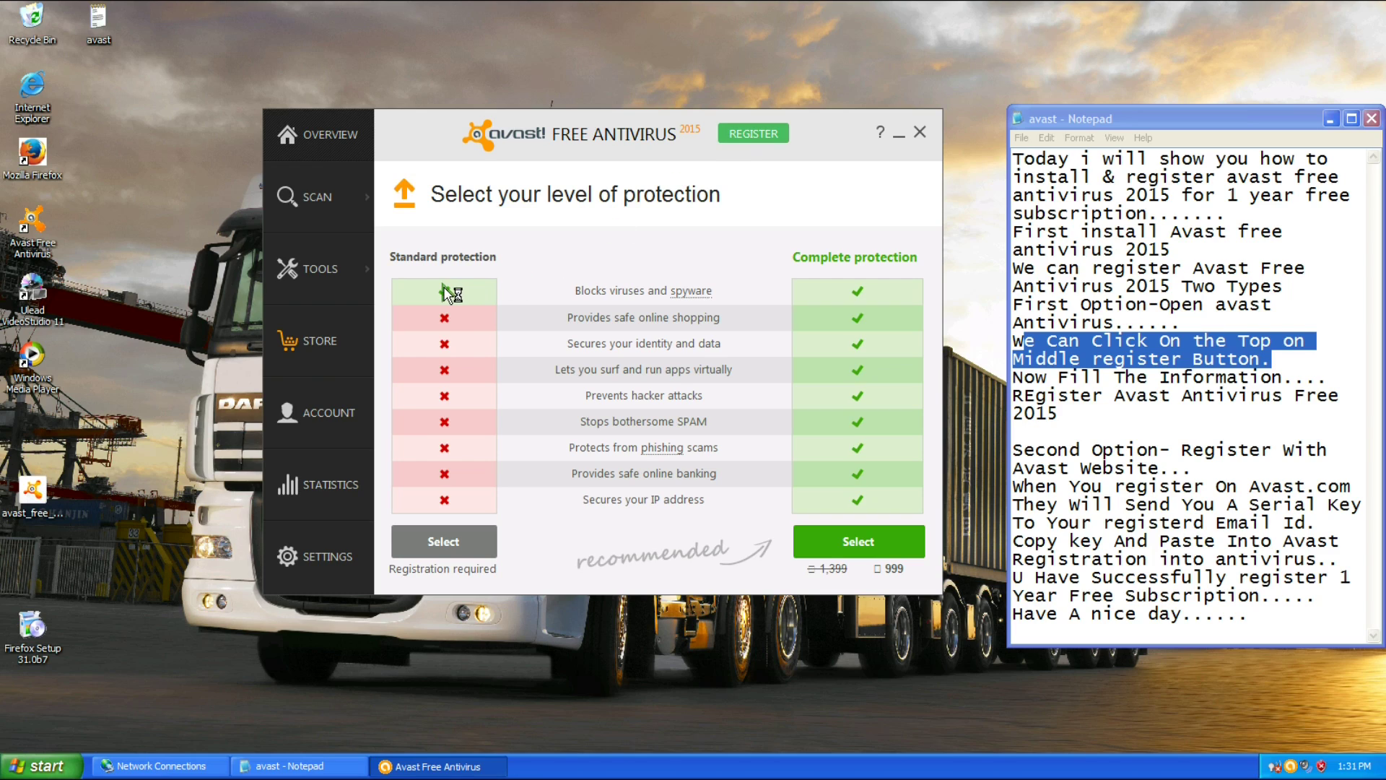
click(426, 543)
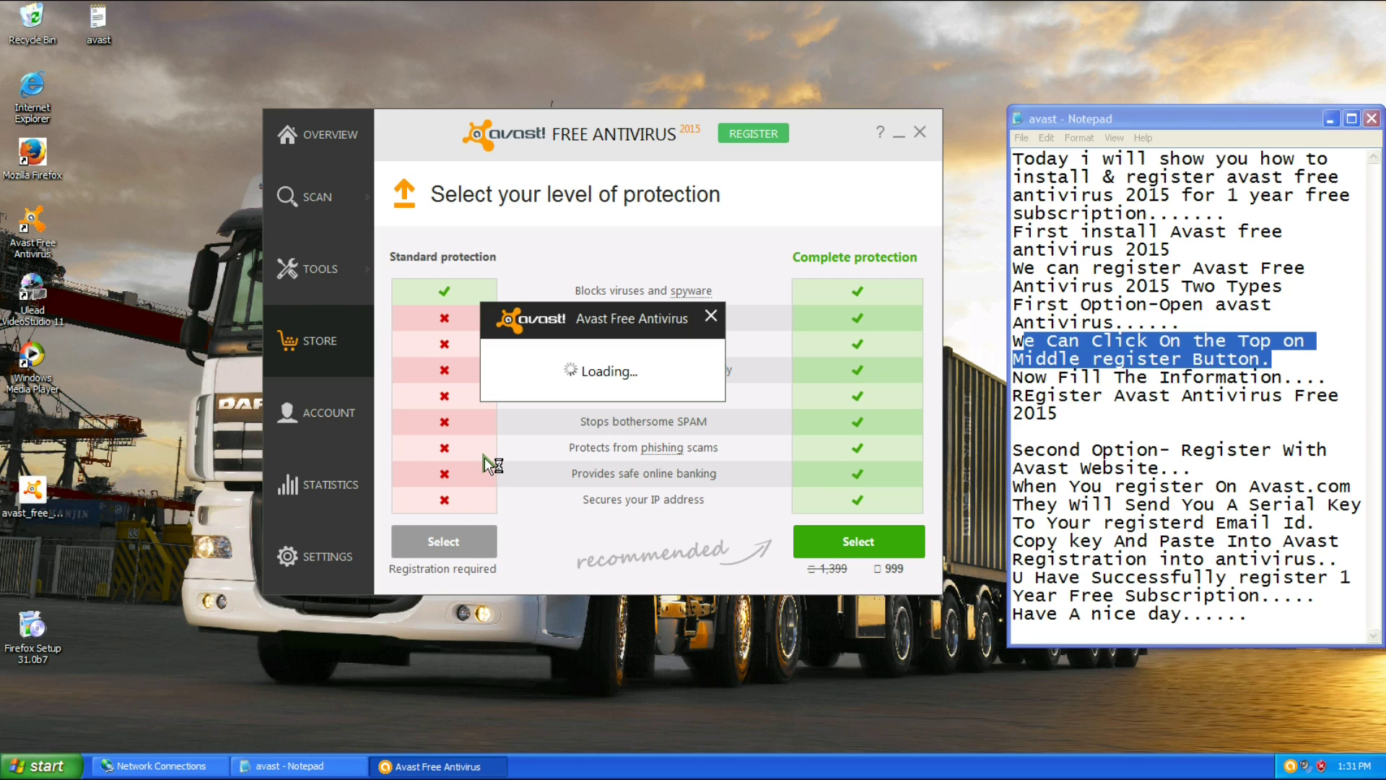
click(570, 379)
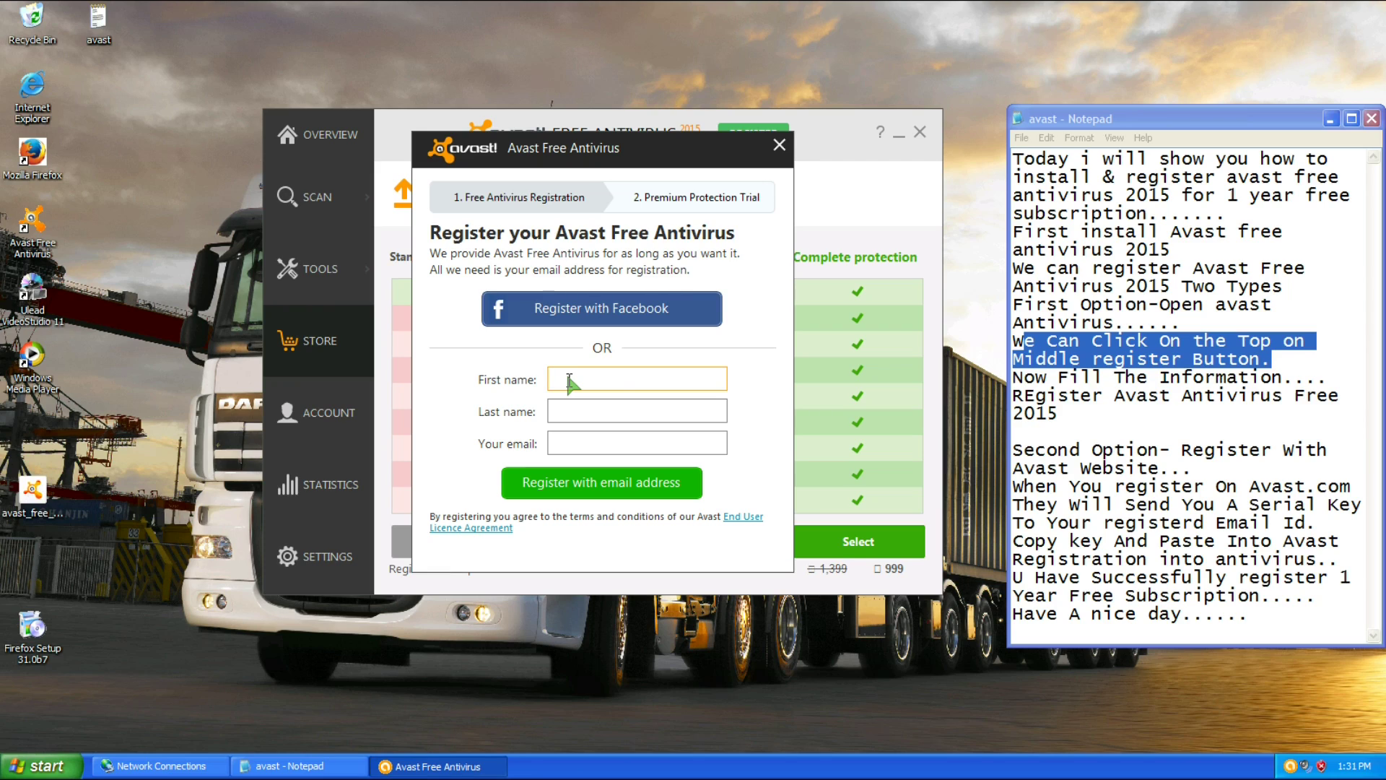
key(Tab)
key(Tab)
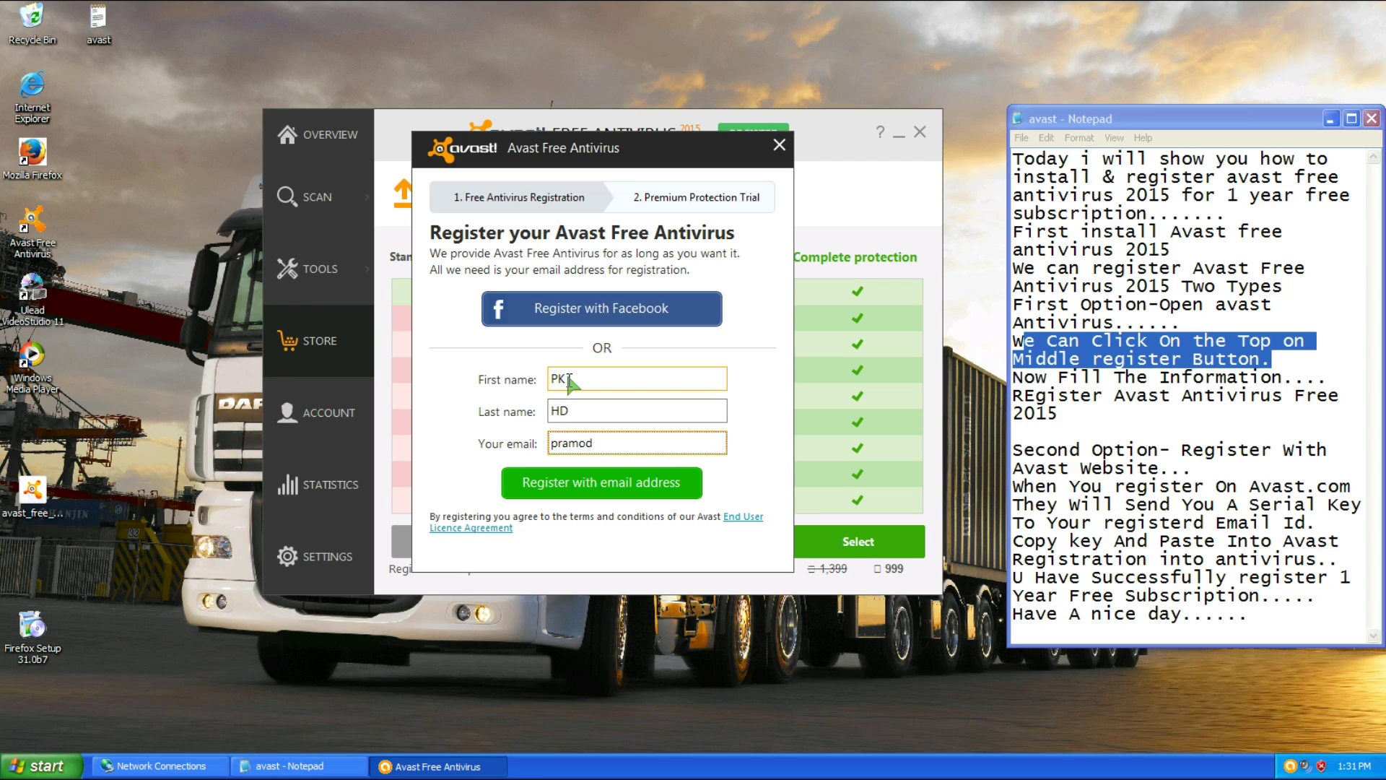
key(BackSpace)
key(BackSpace)
key(BackSpace)
key(BackSpace)
key(BackSpace)
text(@gmail.co)
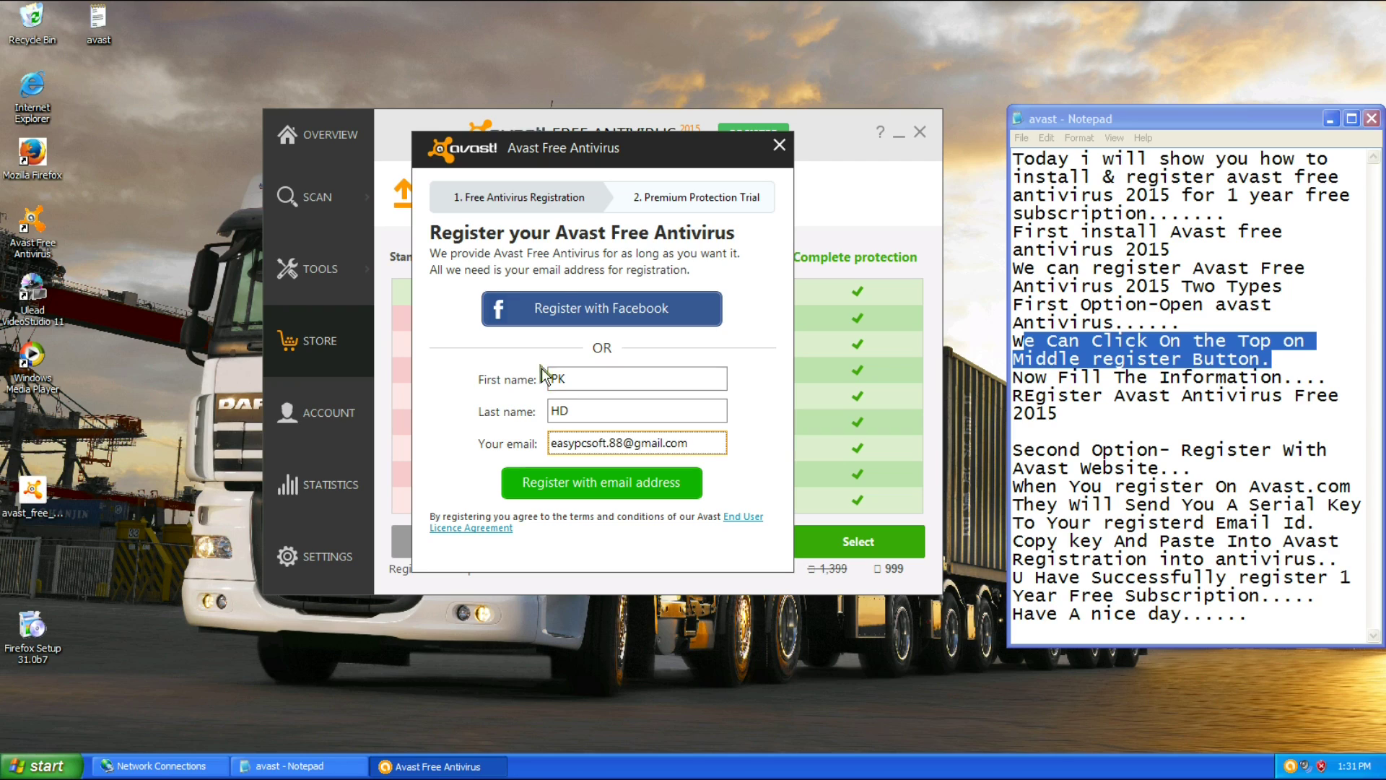
Submit the registration by email and choose 'Stay with basic protection' on the trial offer.
click(582, 488)
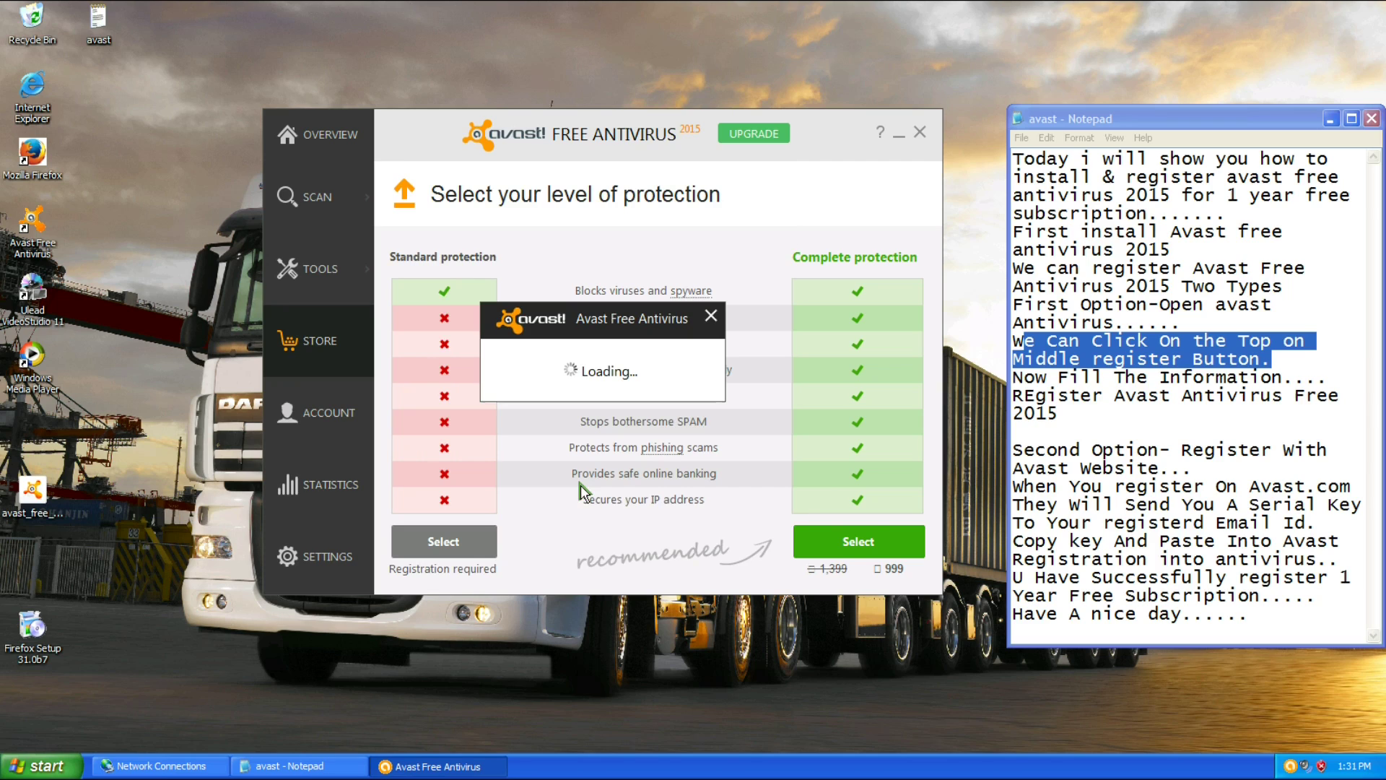
drag(1023, 376, 1060, 414)
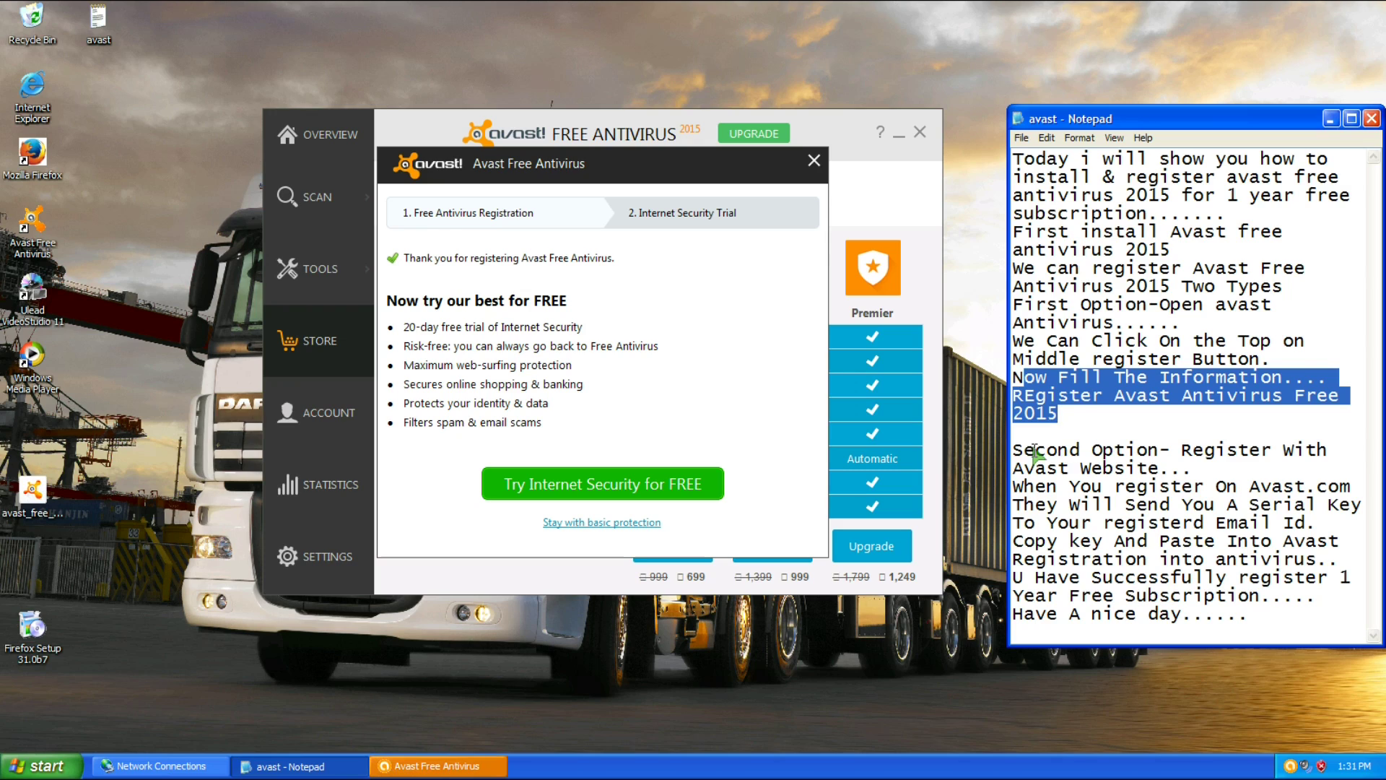
click(1047, 414)
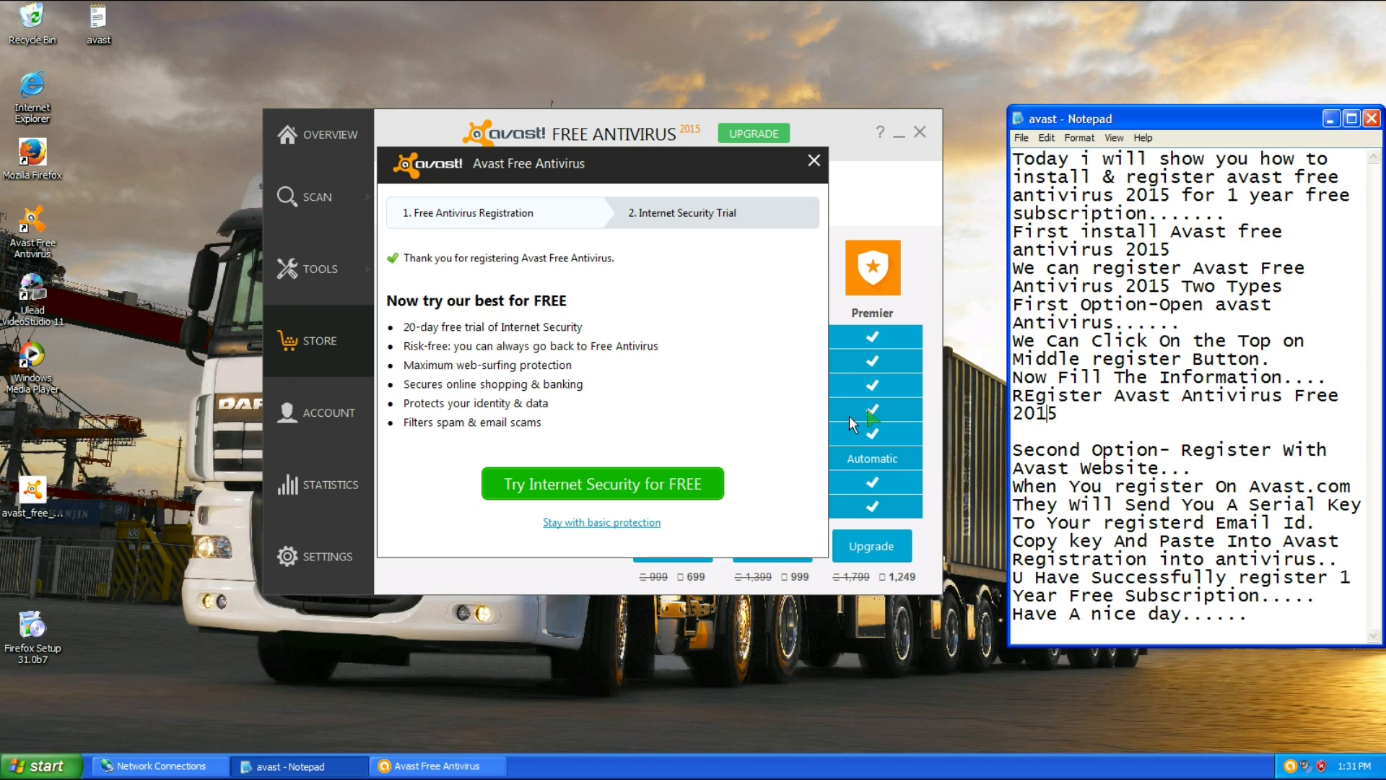
click(570, 524)
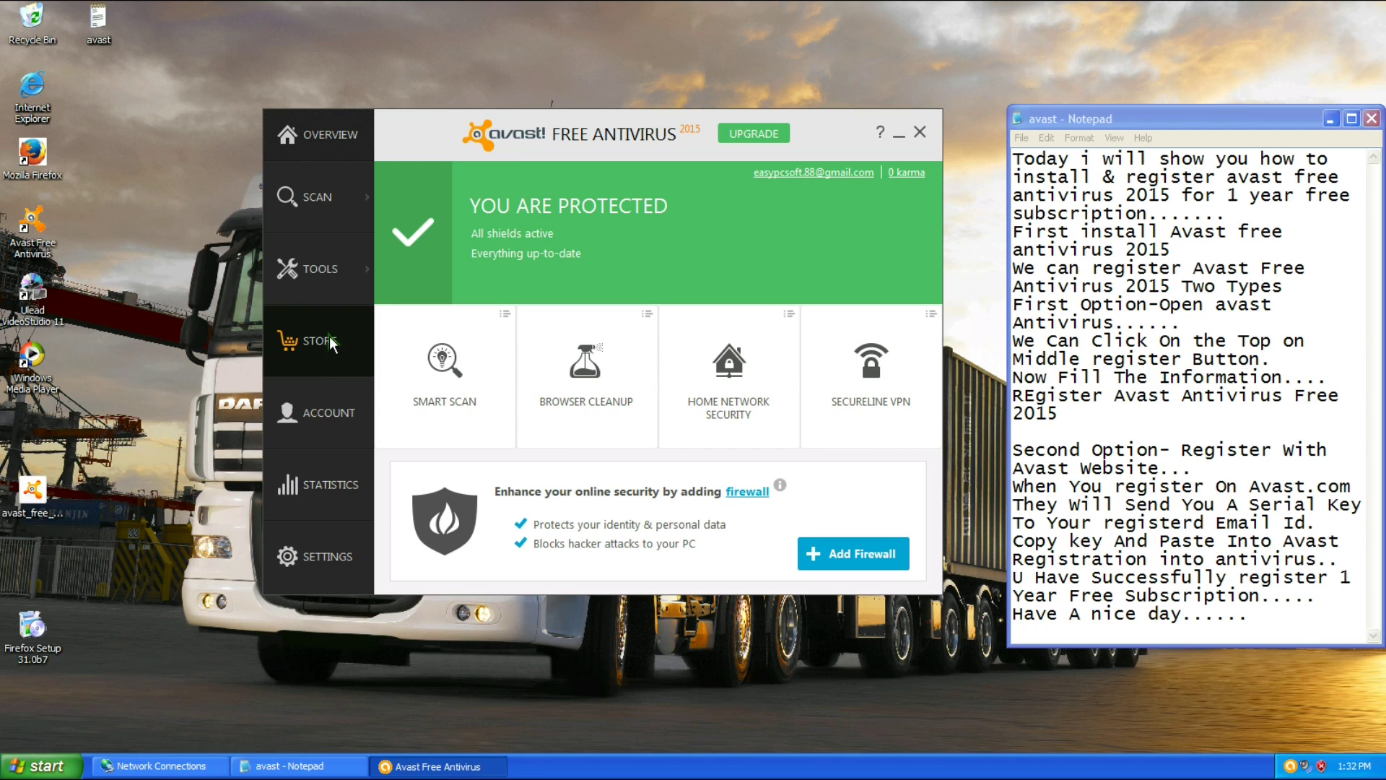
Confirm under Settings > Registration that 365 days remain, then close settings and the Avast window.
click(316, 539)
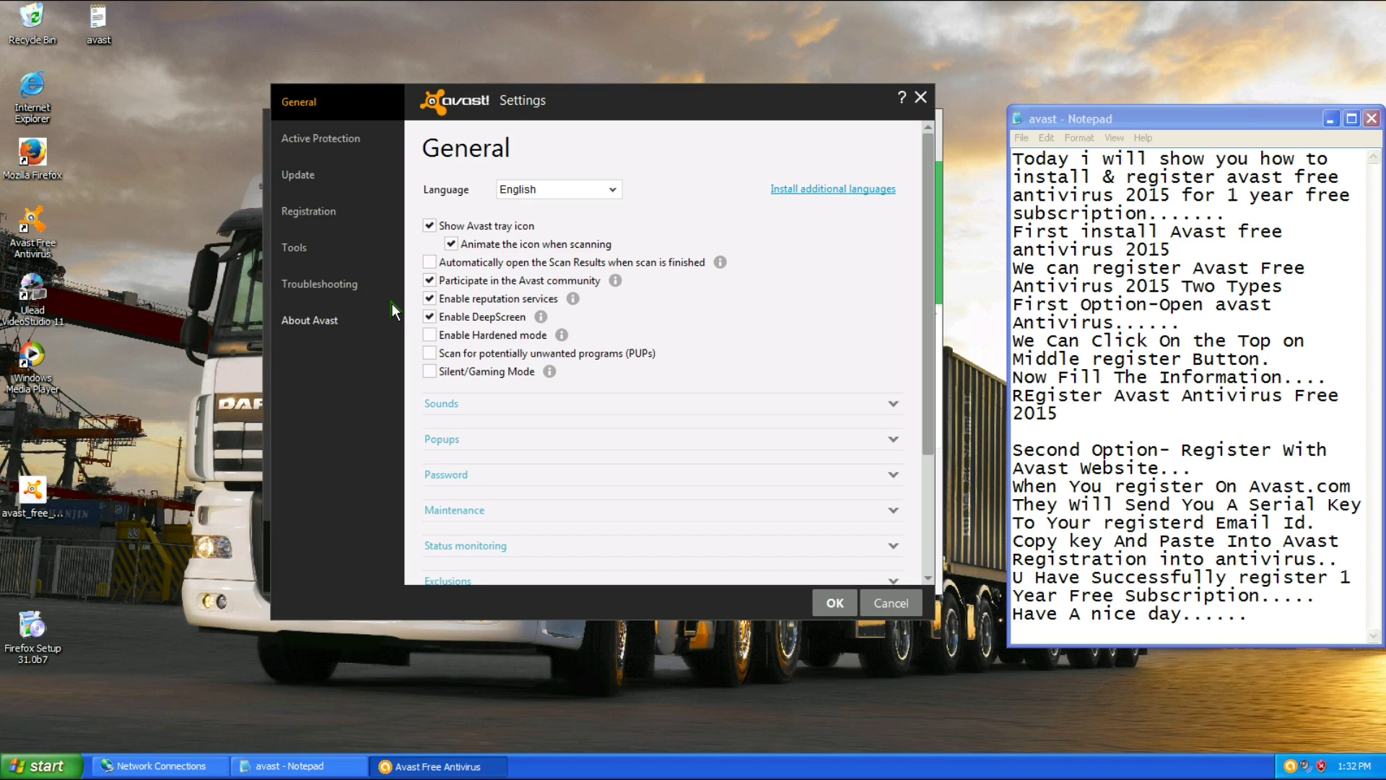
click(319, 211)
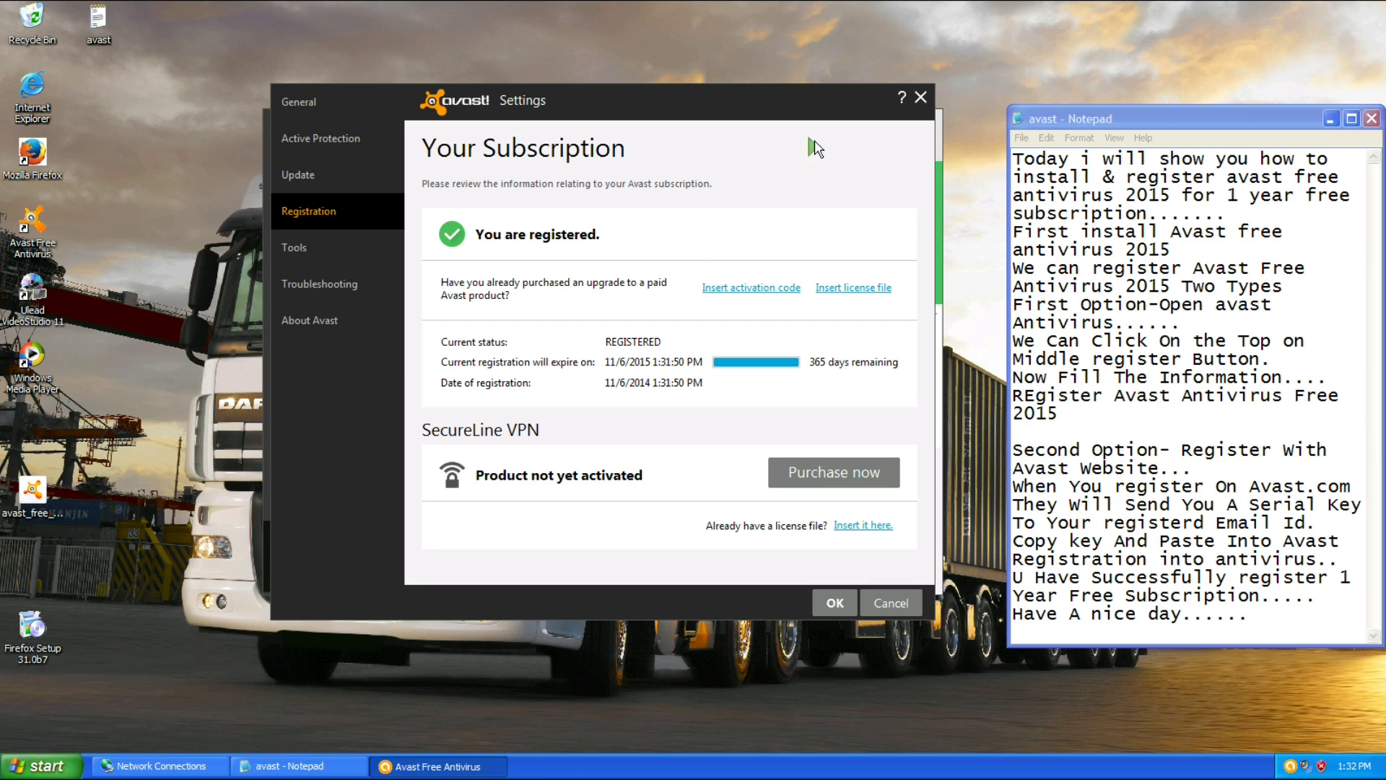
click(924, 96)
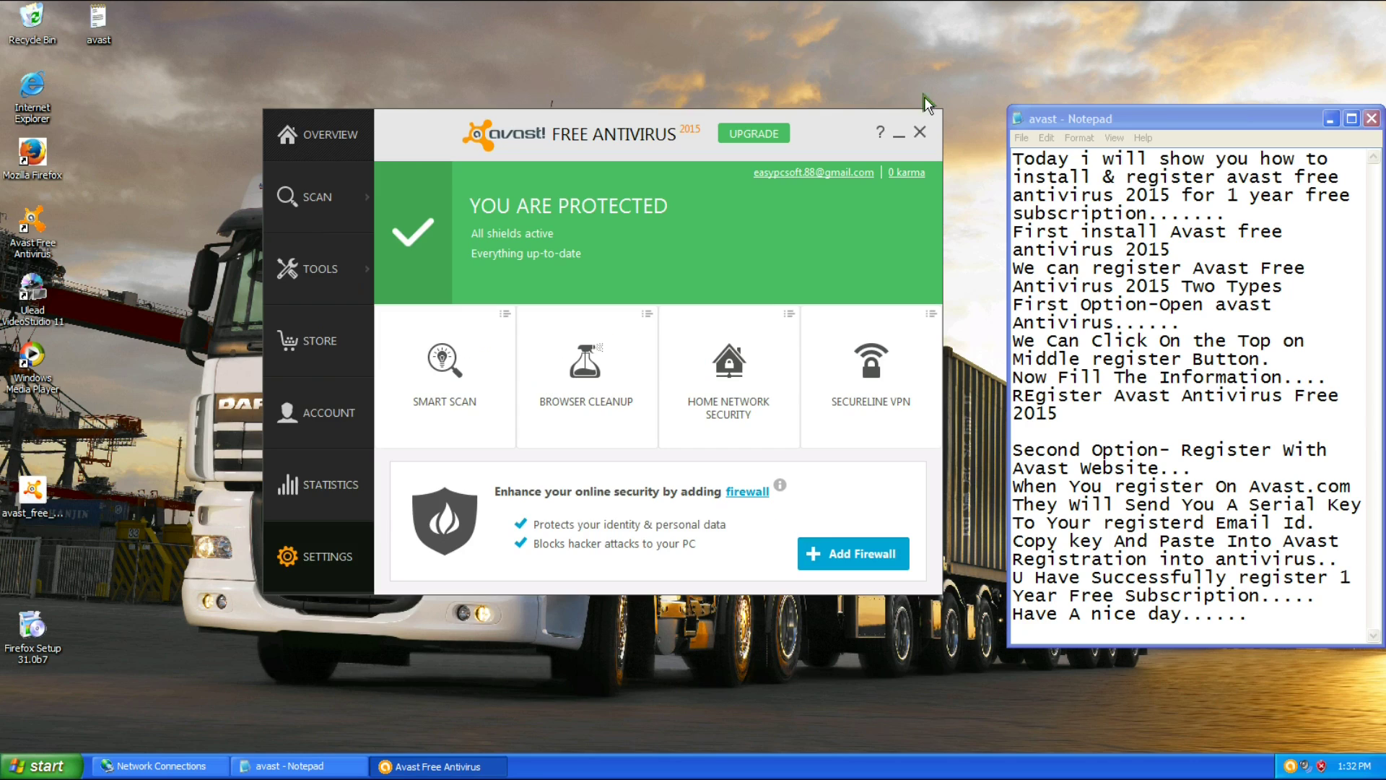
click(920, 133)
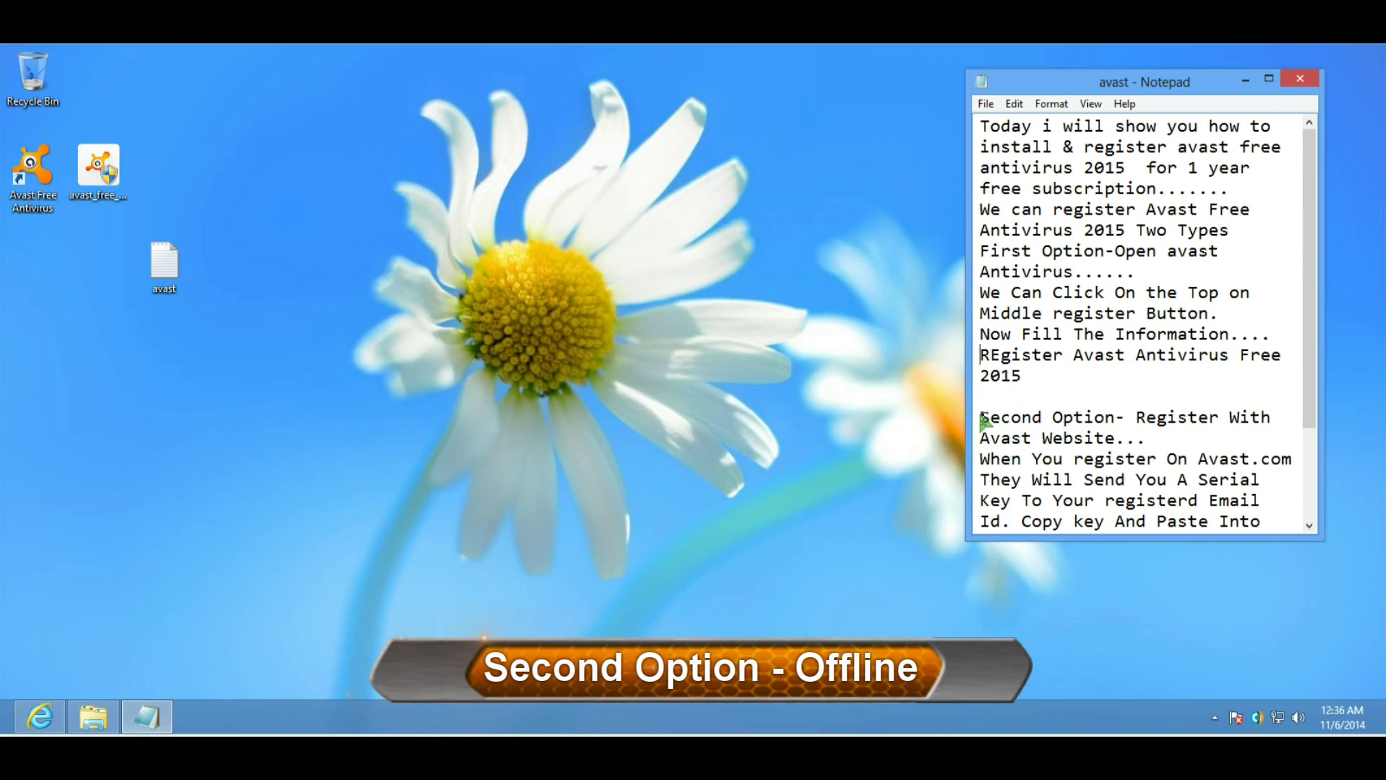
drag(980, 417, 1169, 442)
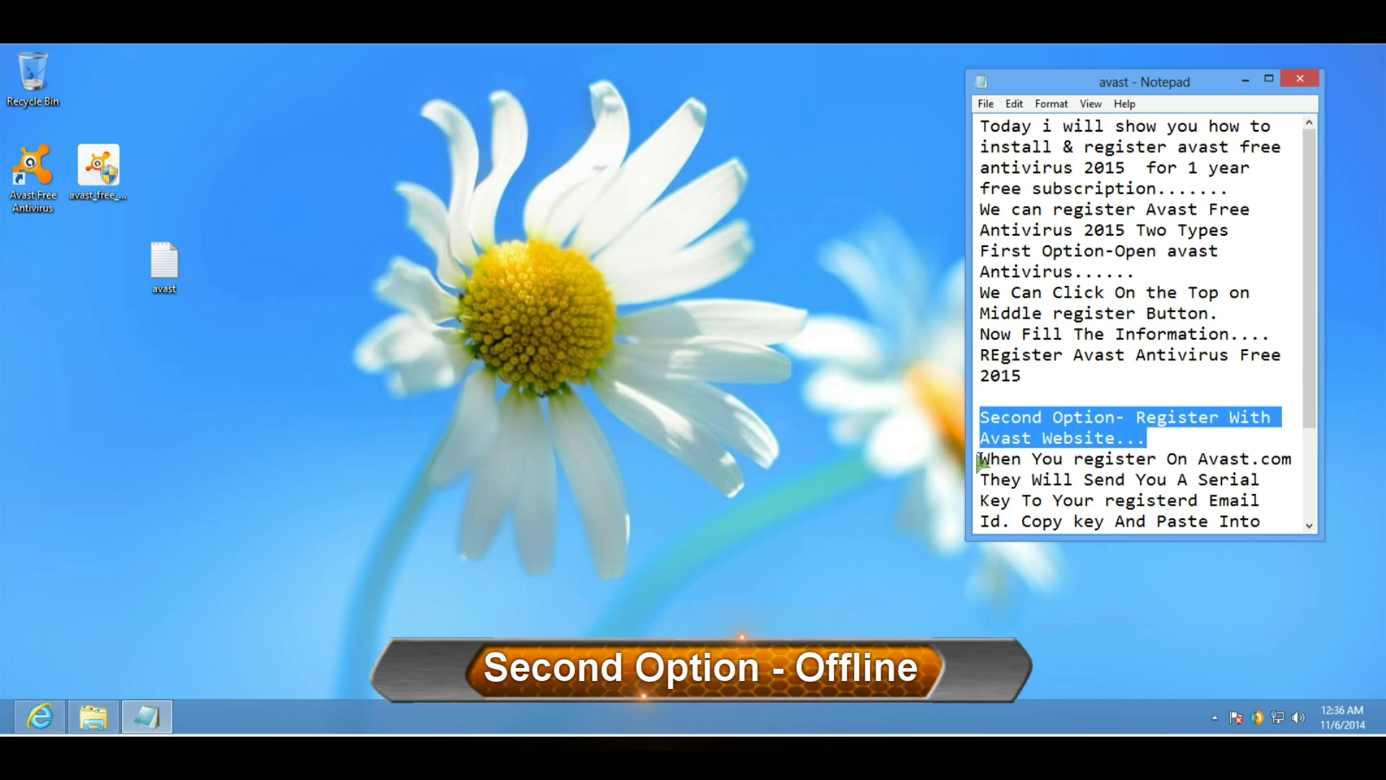
drag(978, 459, 1266, 506)
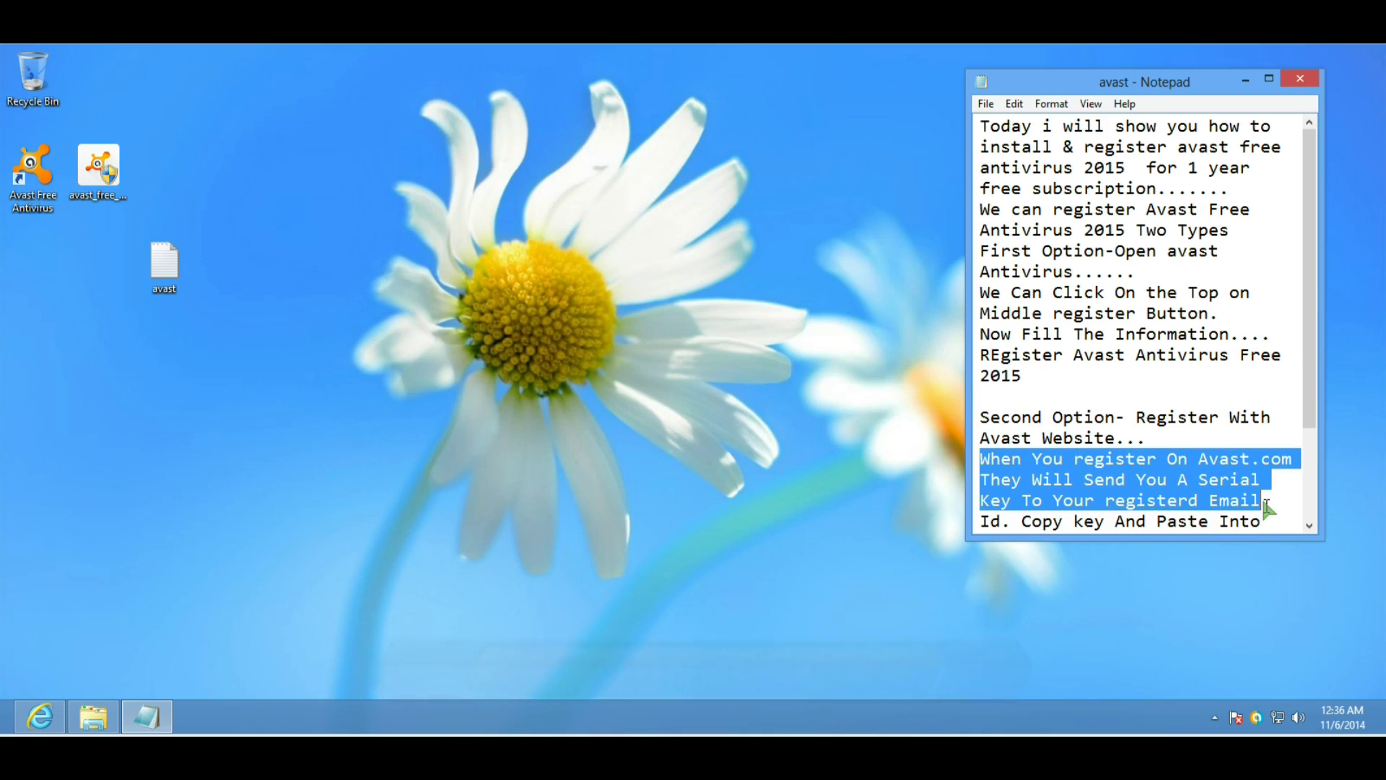
scroll(1267, 505, down, 1)
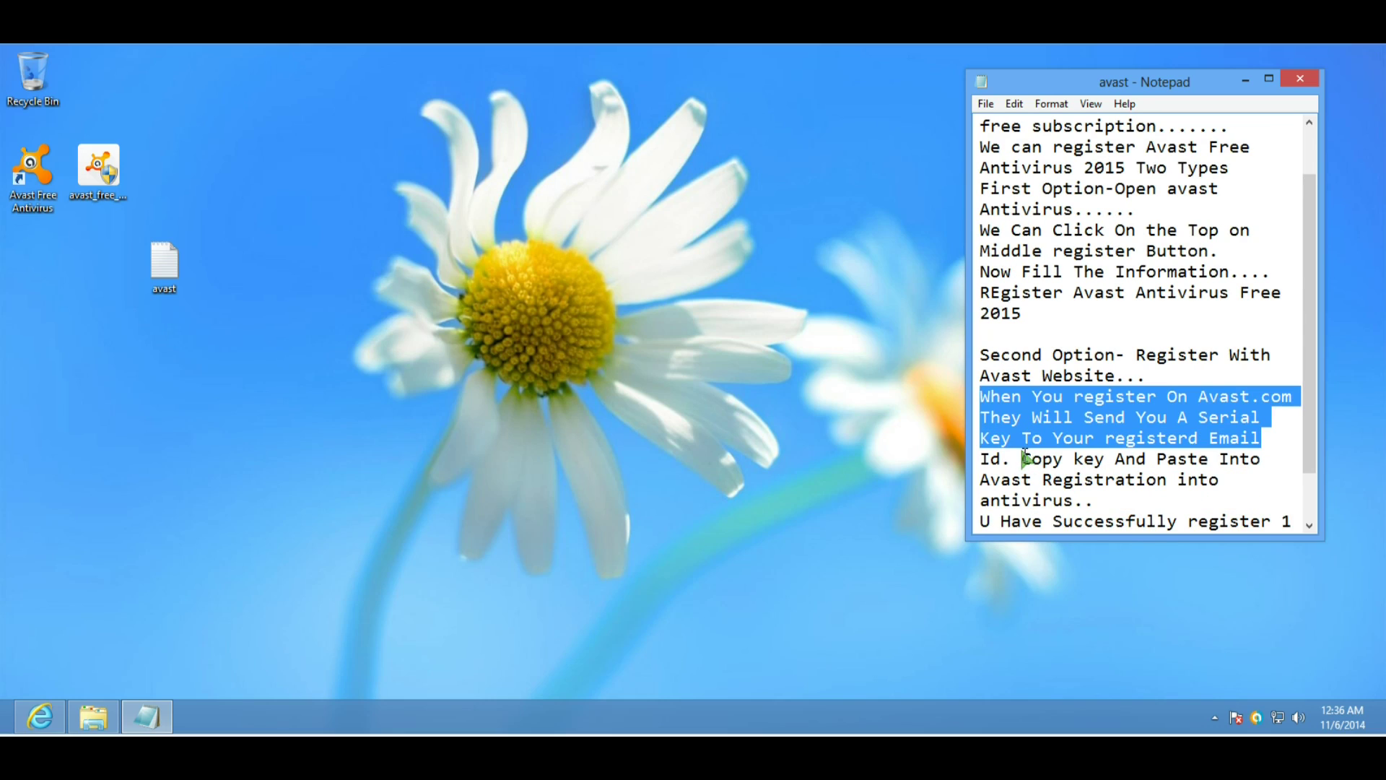
drag(1022, 459, 1108, 500)
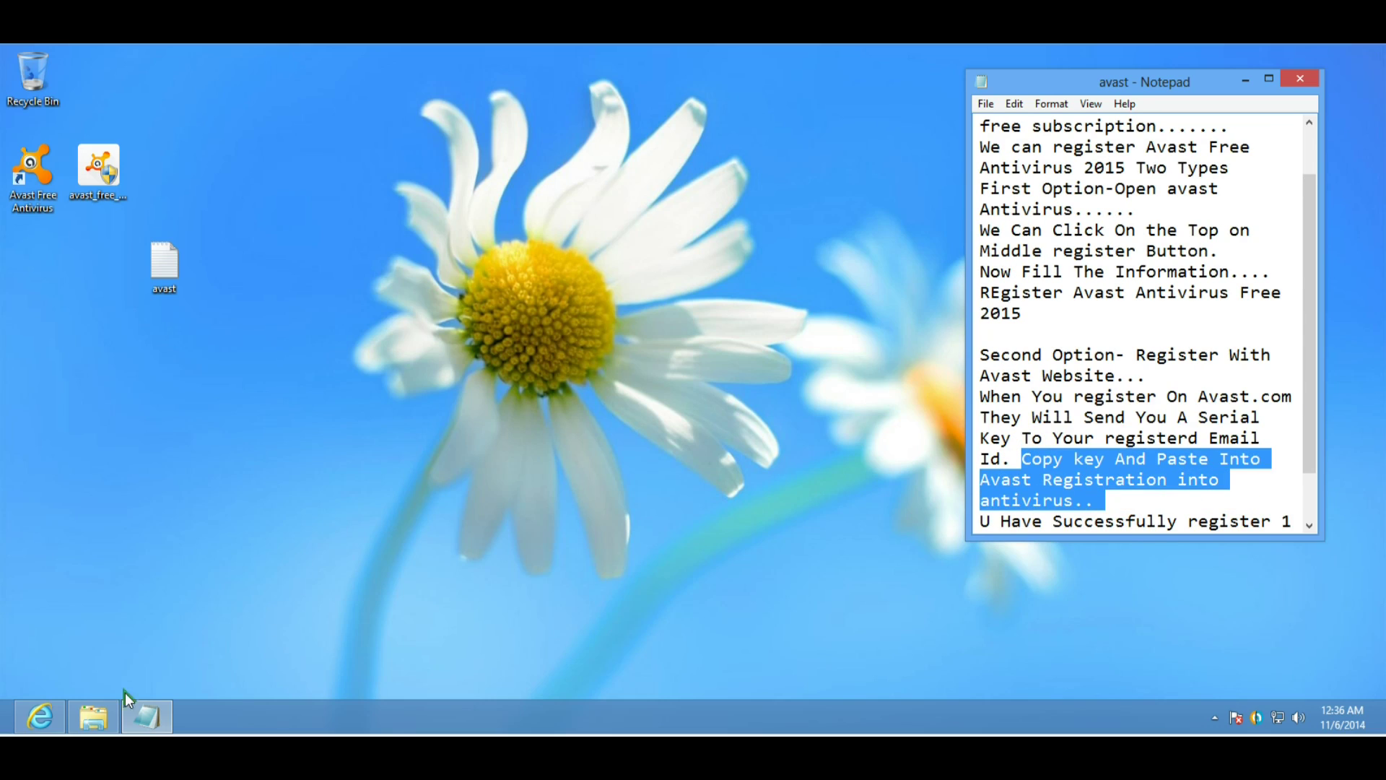
Search Bing for 'avast registration' in Internet Explorer and enlarge the browser window.
click(58, 718)
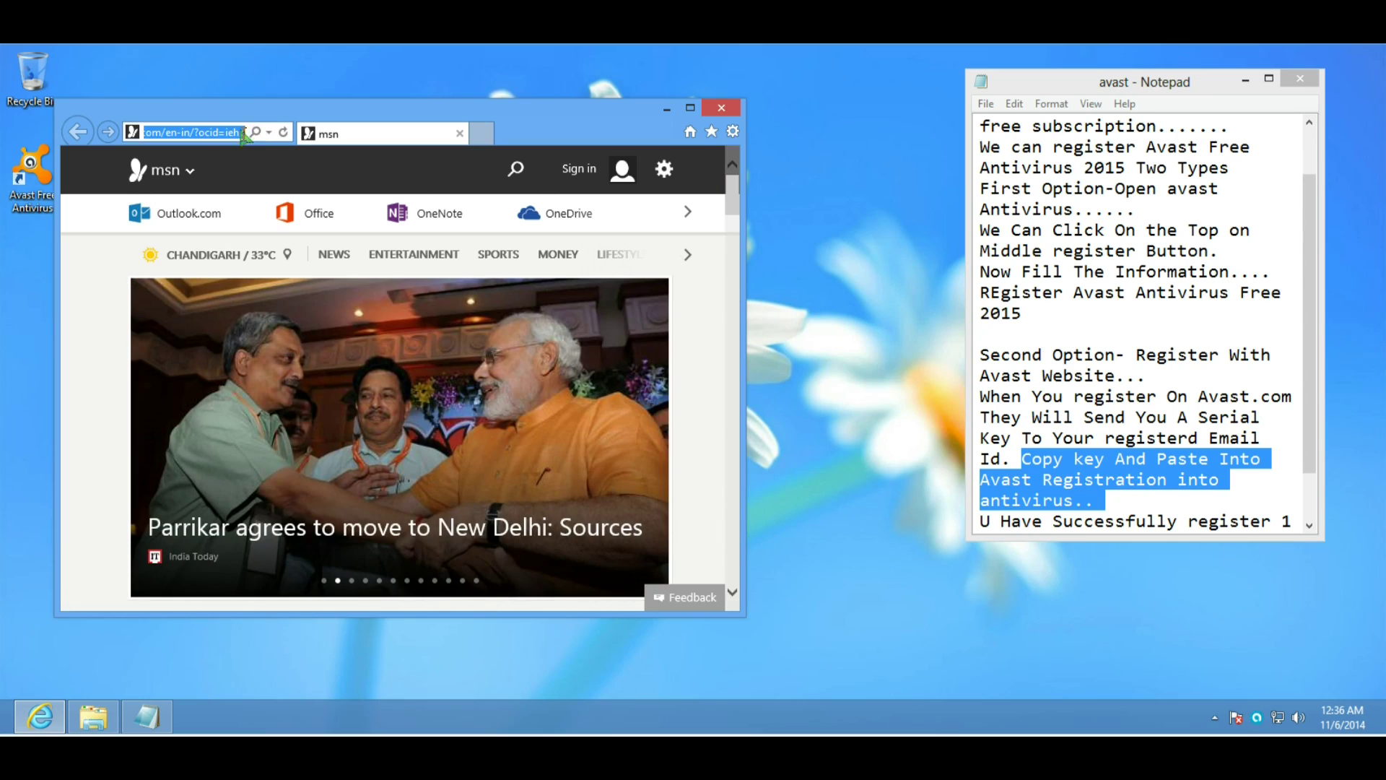
text(avast)
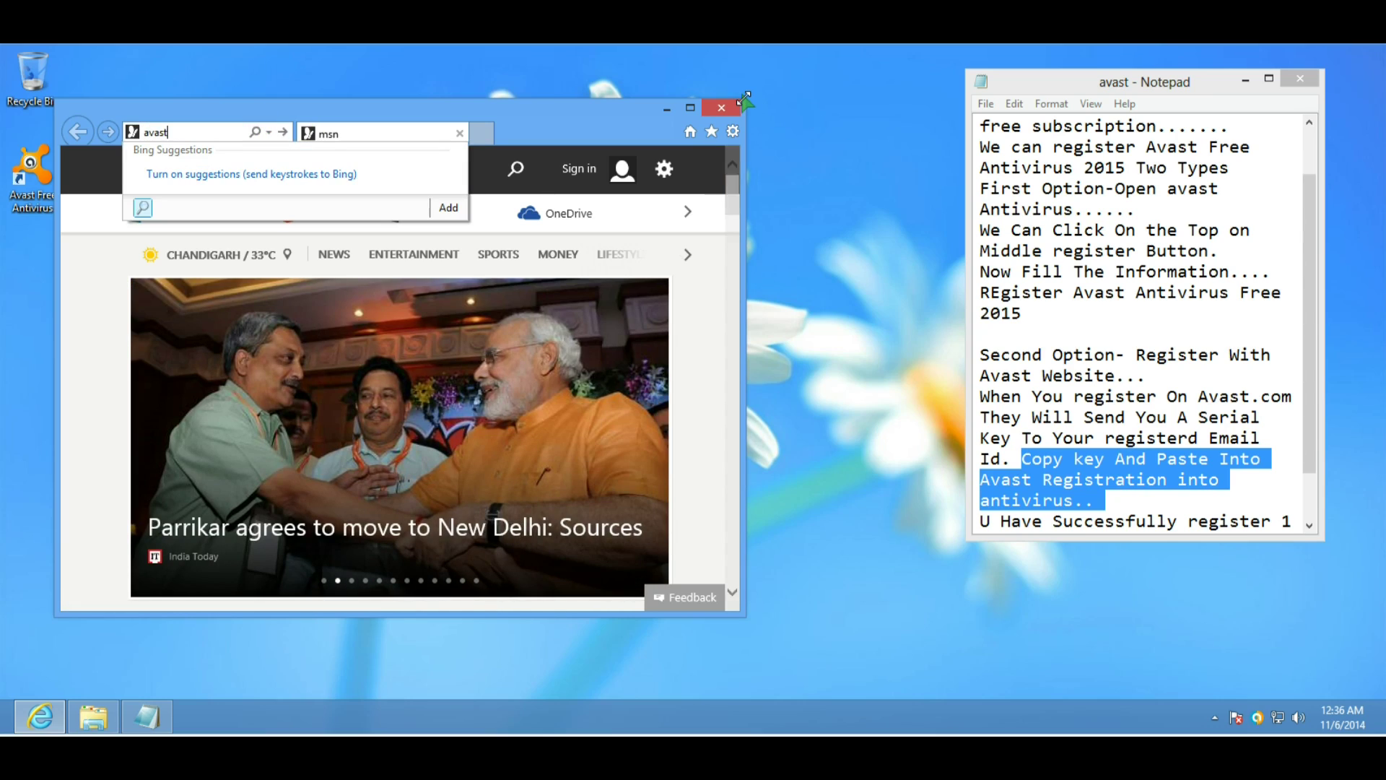
text( reg)
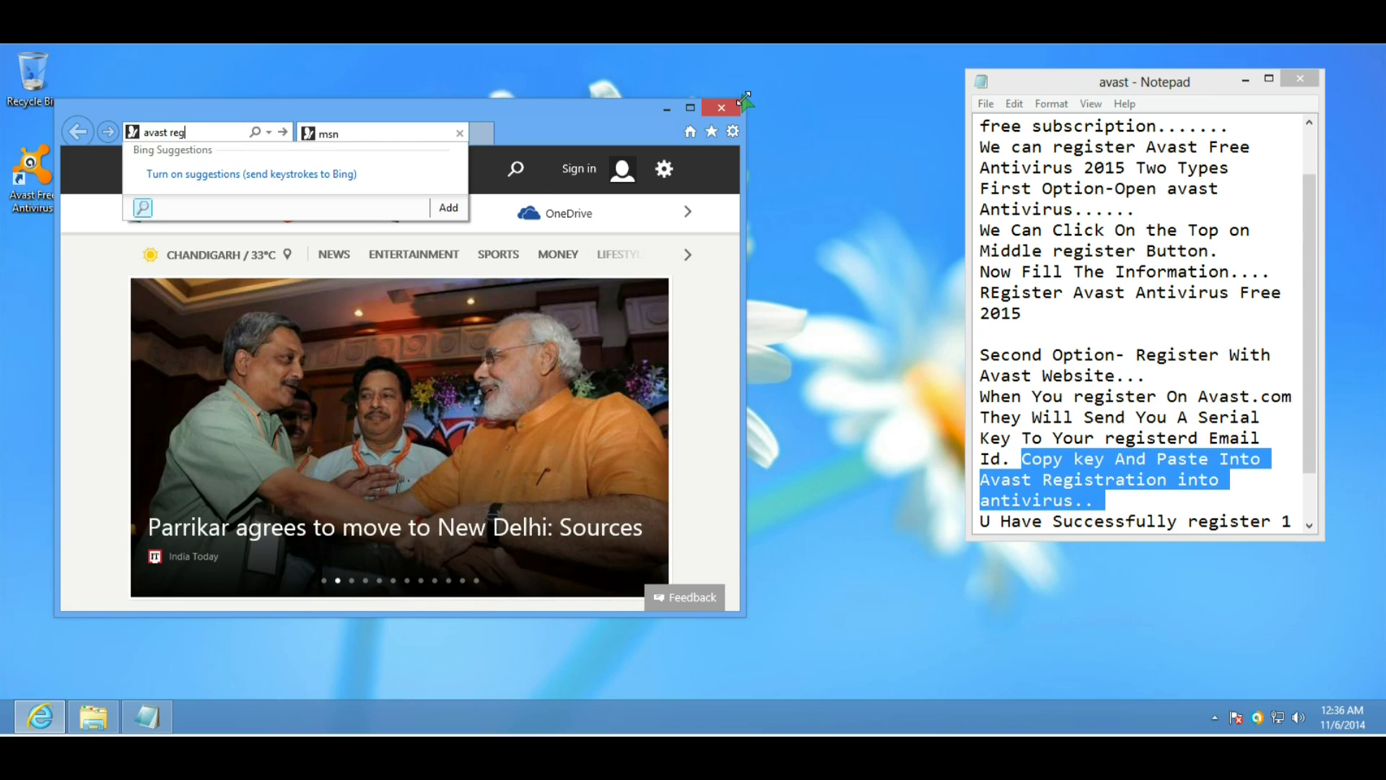
text(ist)
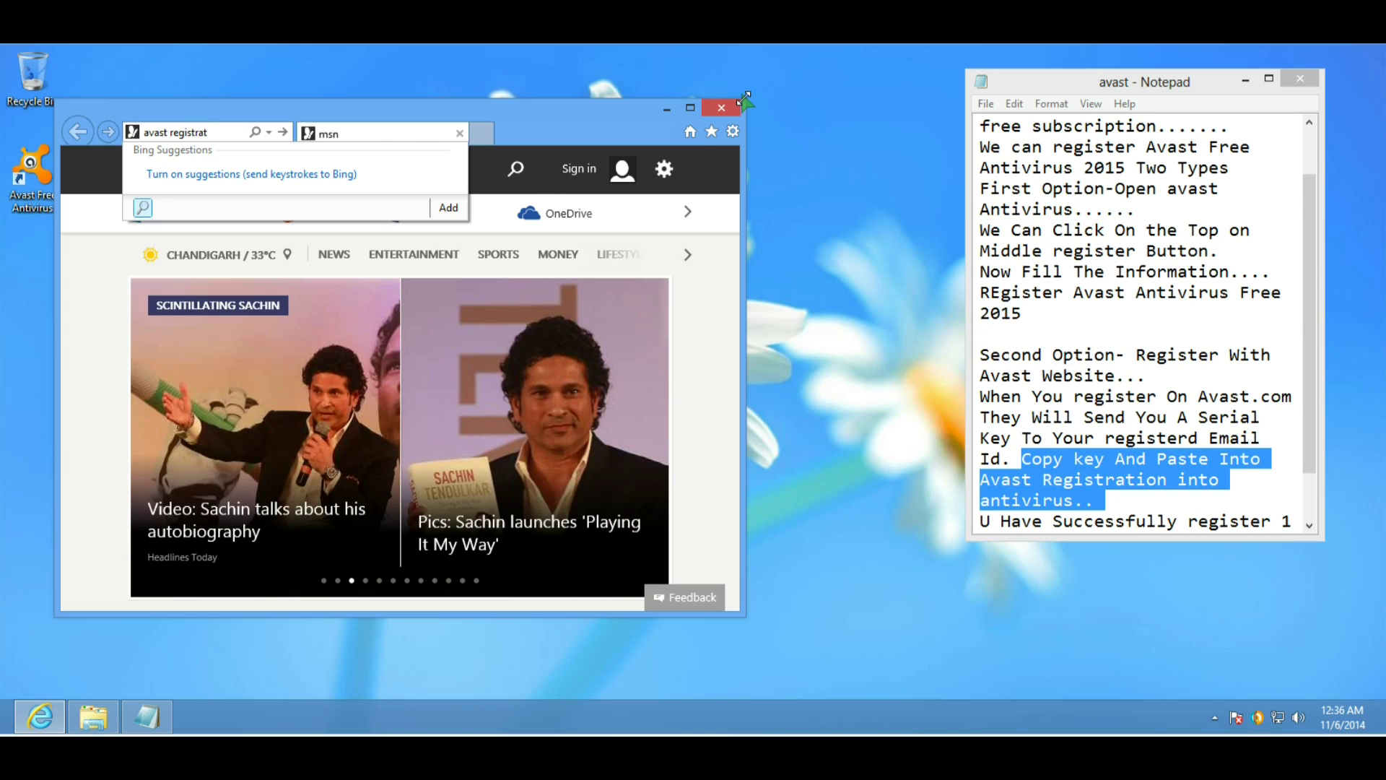
text(rain)
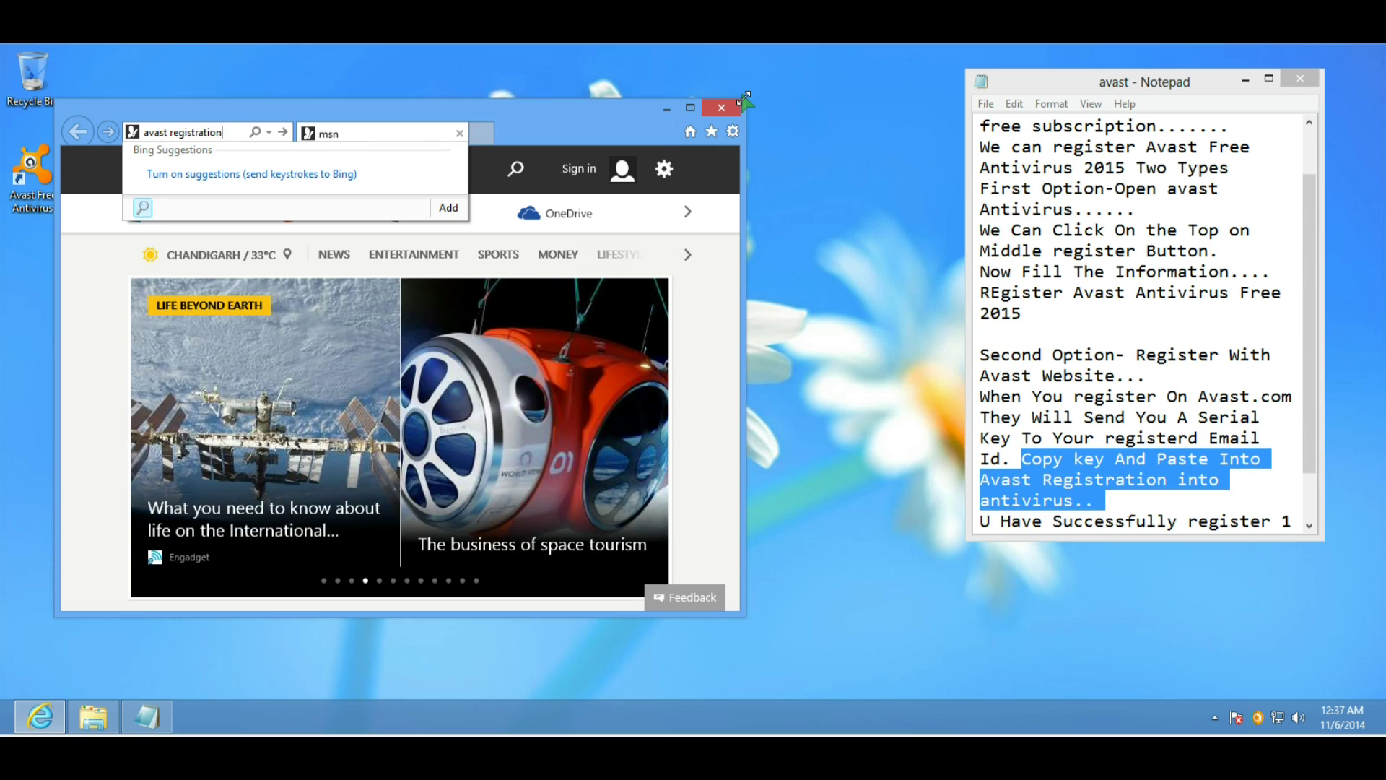
key(Return)
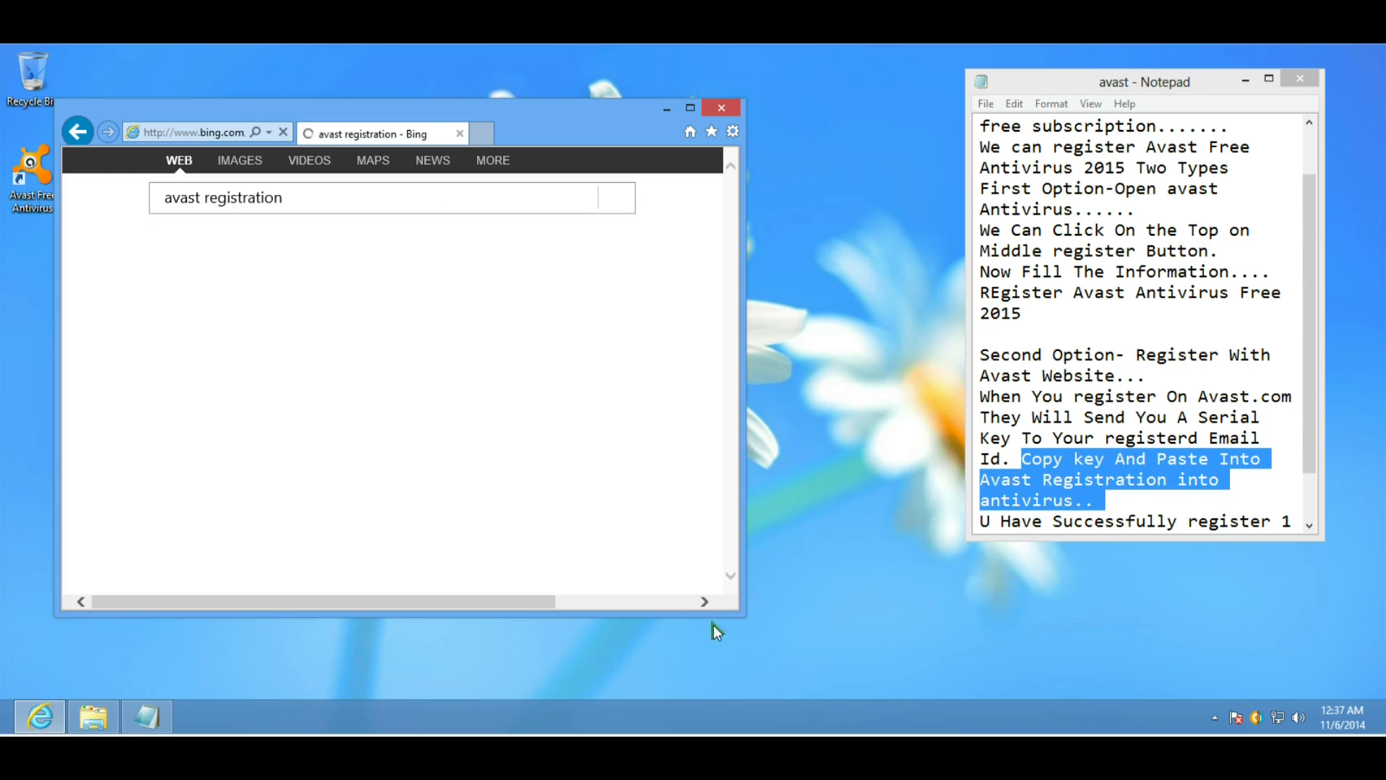
drag(741, 612, 856, 676)
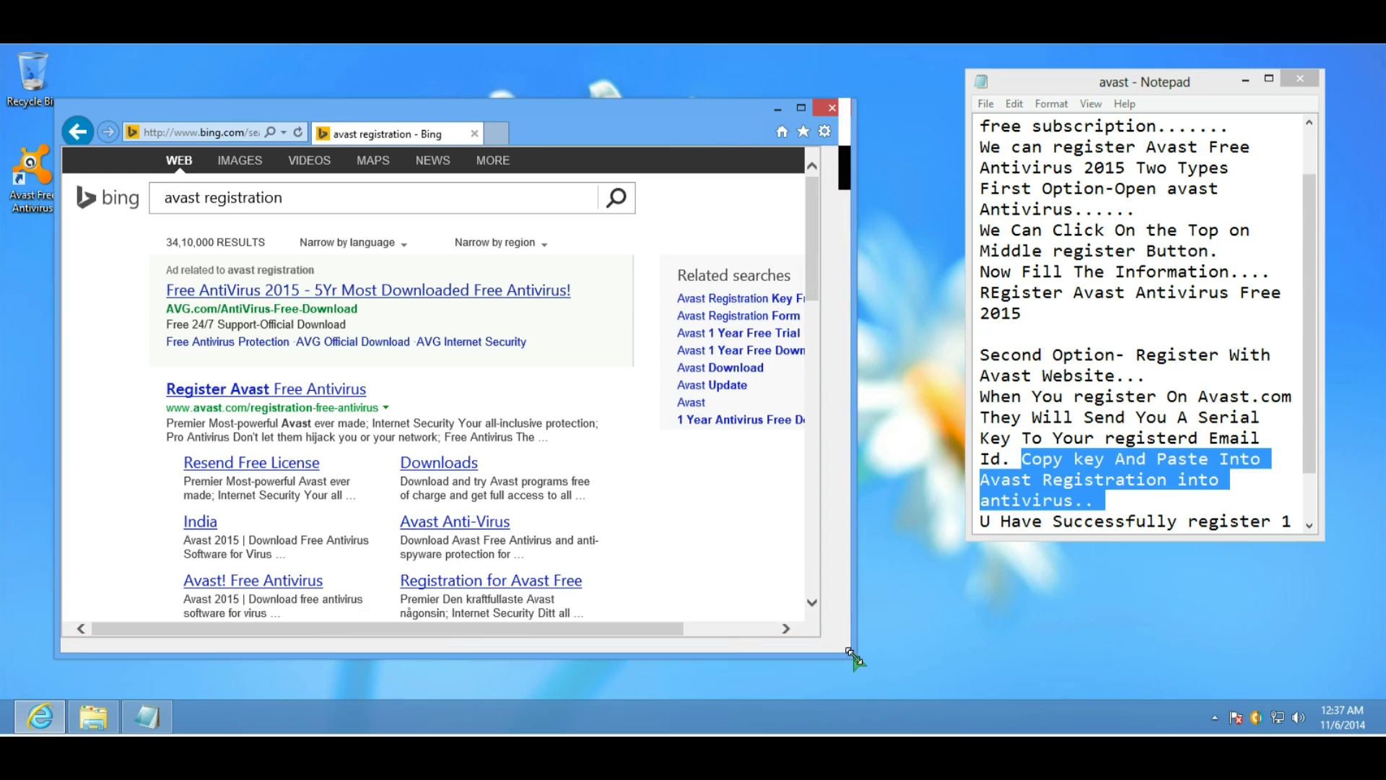
Open the Register Avast Free Antivirus page and enter the user's first and last name.
click(284, 396)
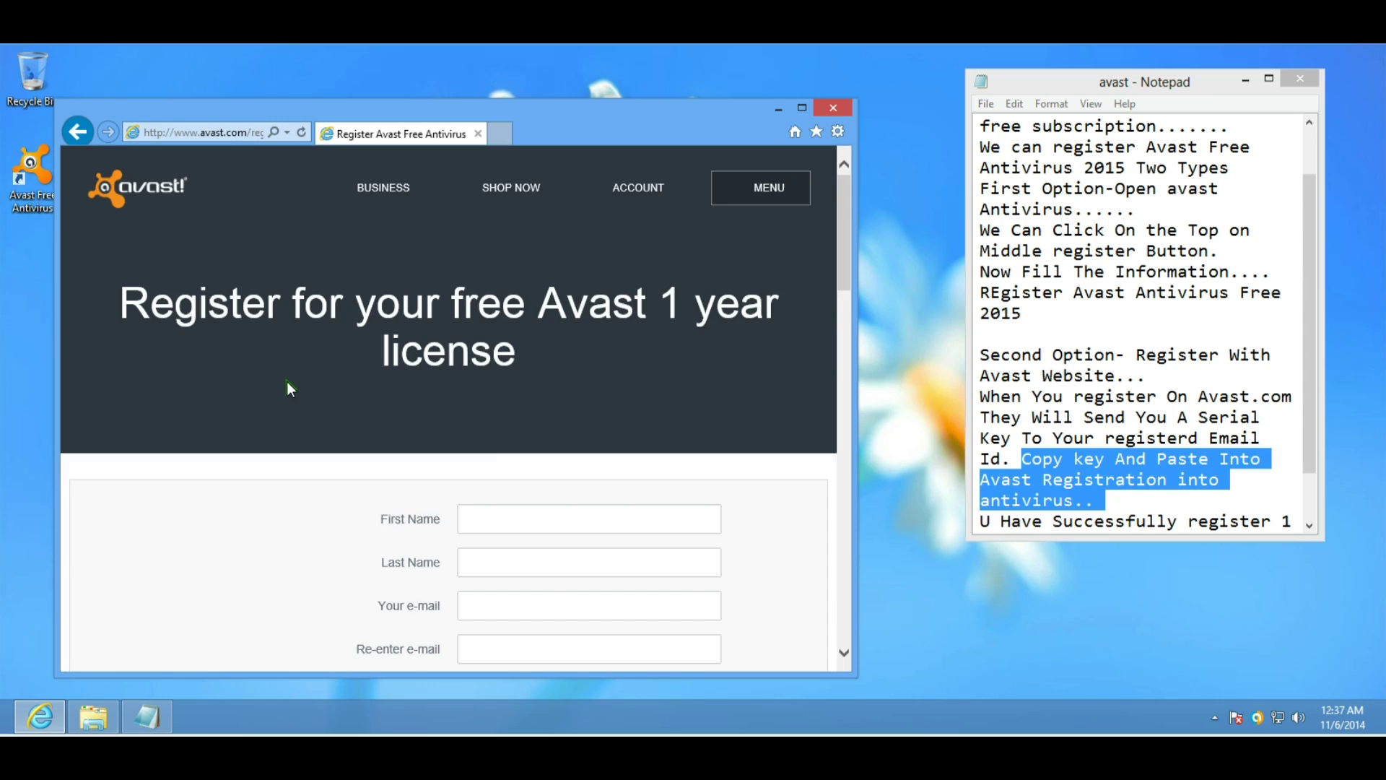
click(495, 511)
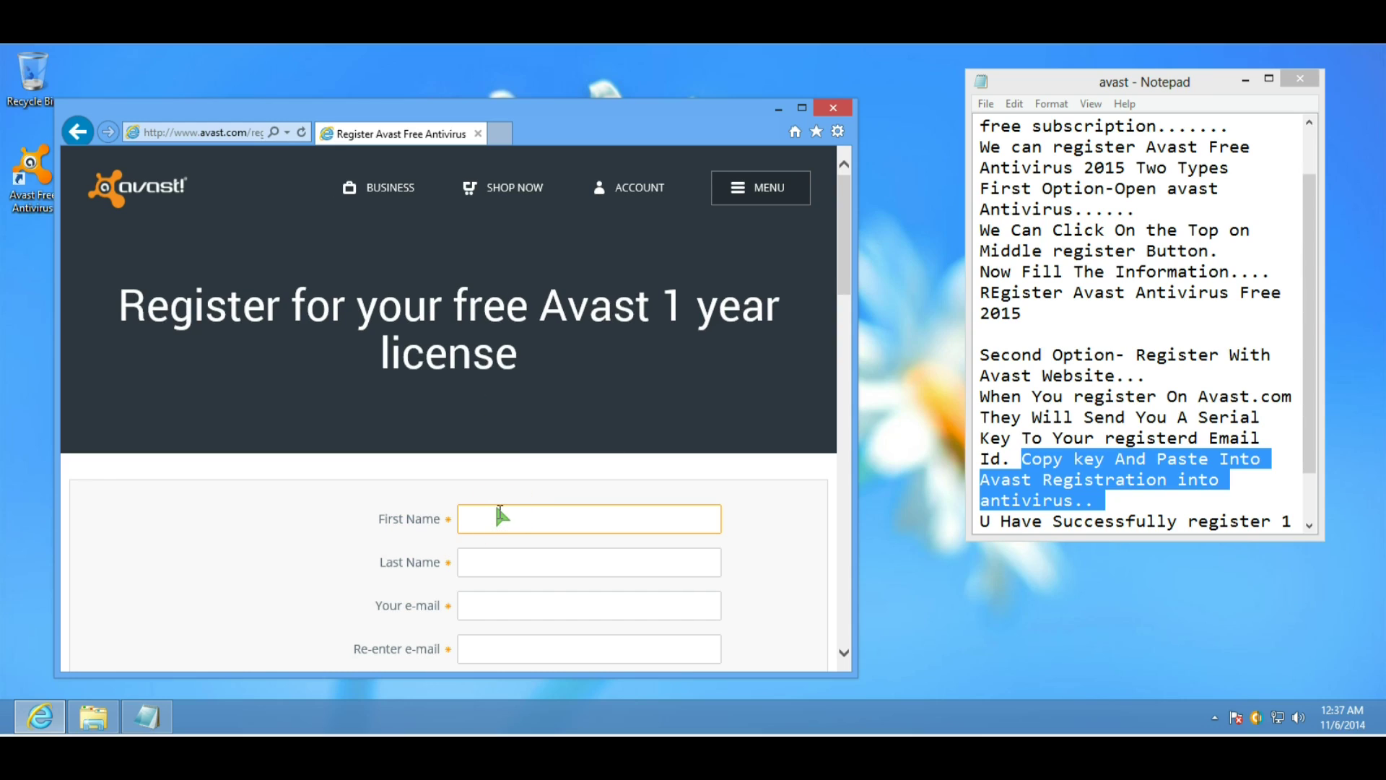
text(pk)
key(Tab)
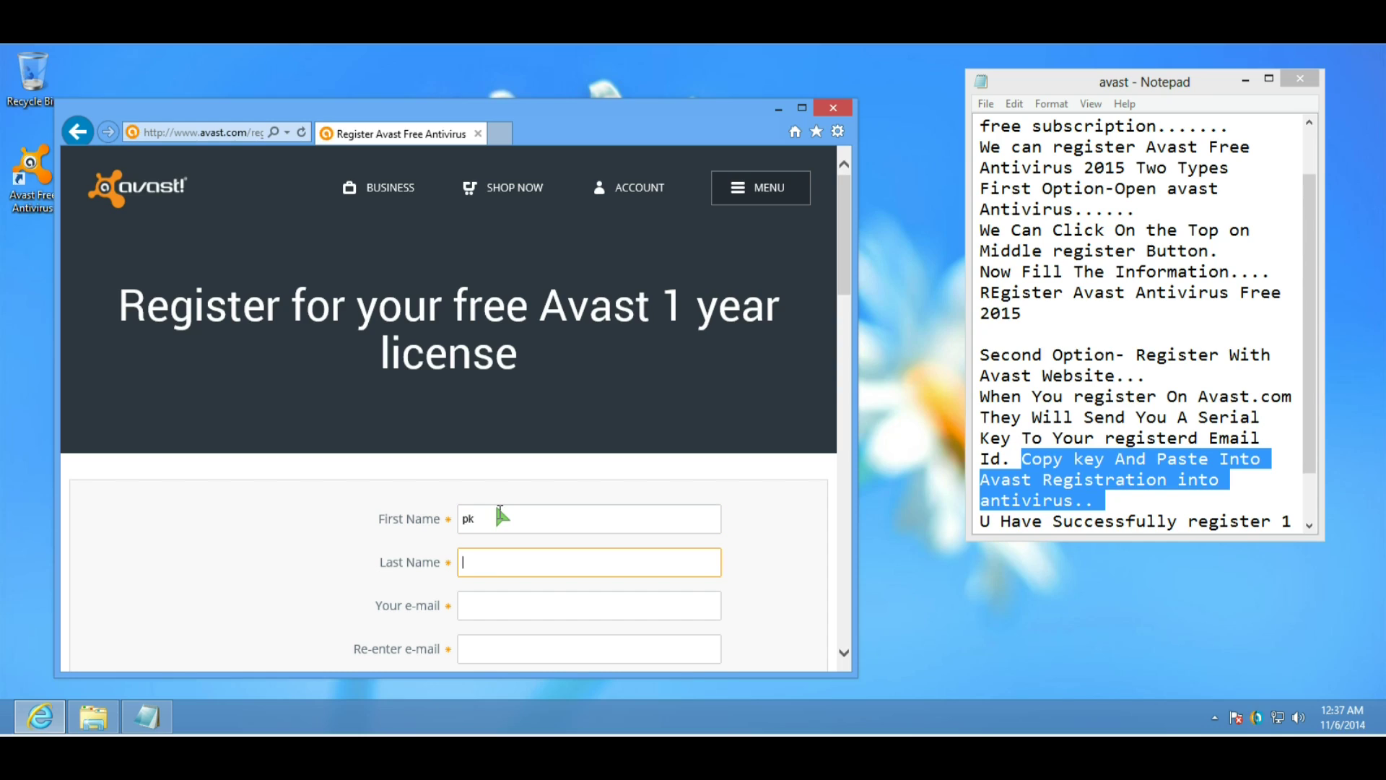
text(HD)
click(401, 520)
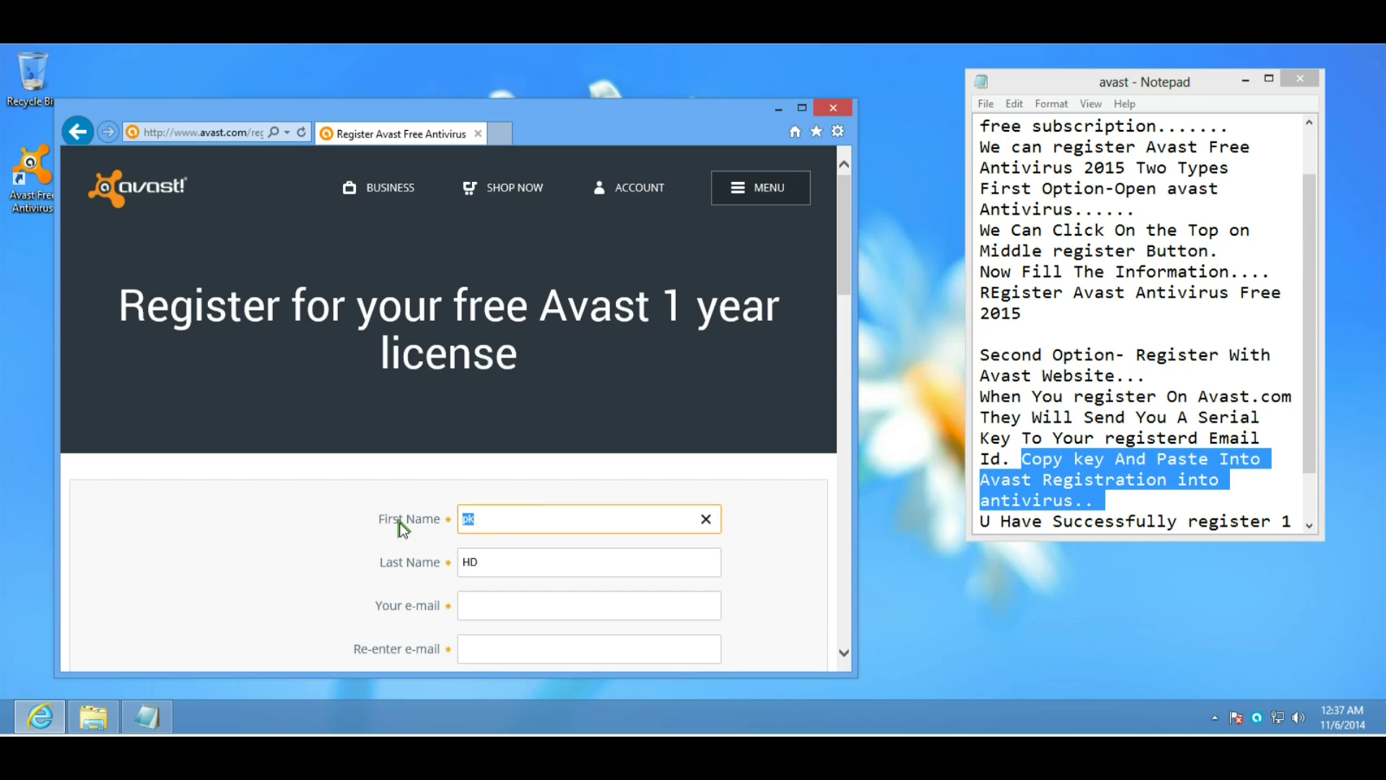
text(PK)
Enter the user's e-mail address in both the e-mail and re-enter e-mail fields.
key(Tab)
key(Tab)
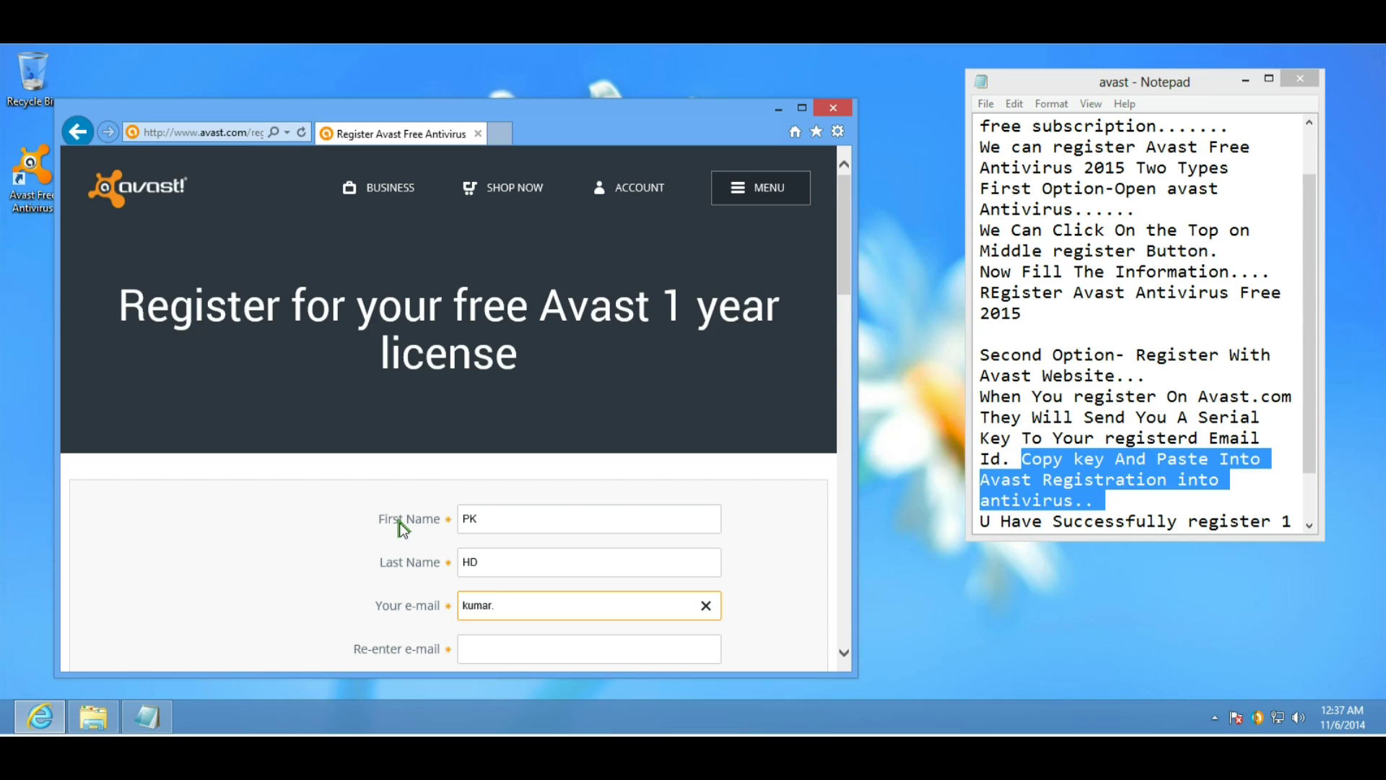
key(Tab)
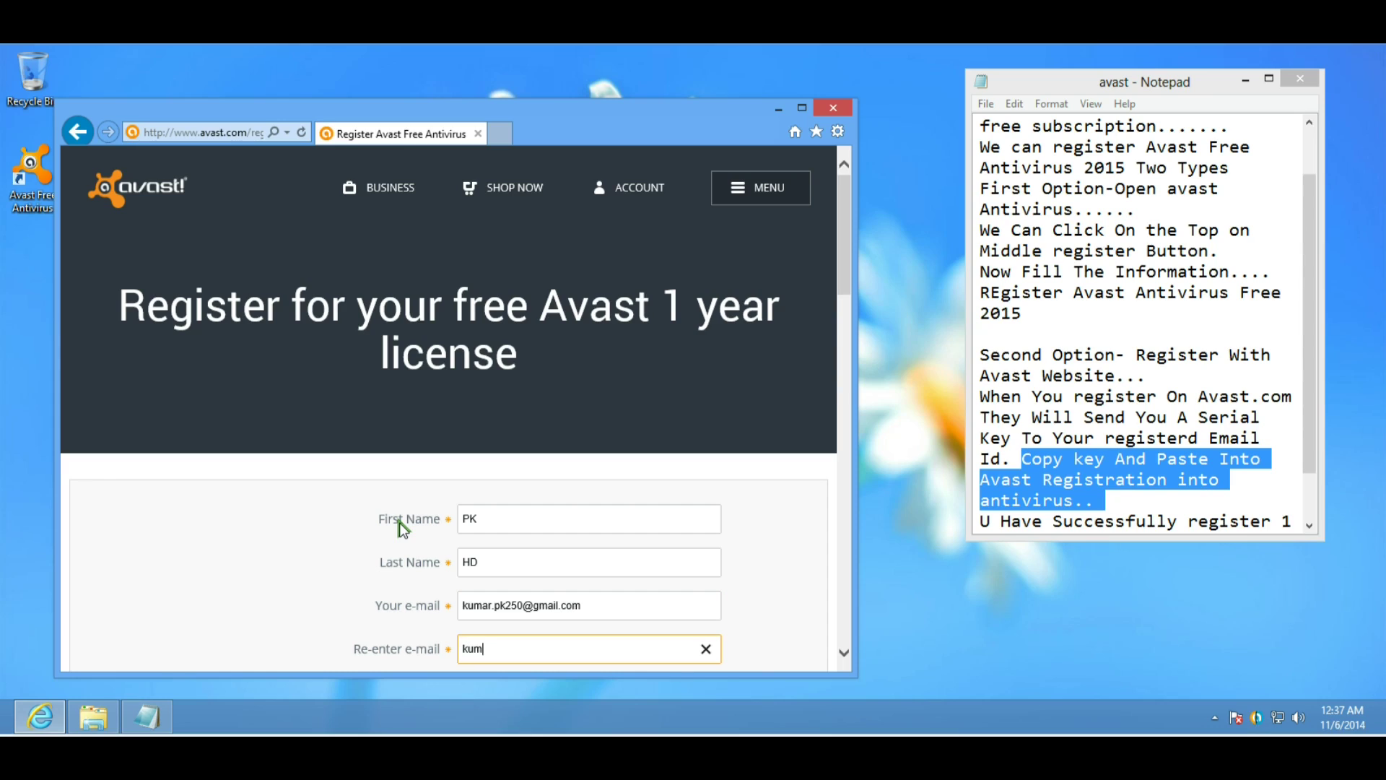
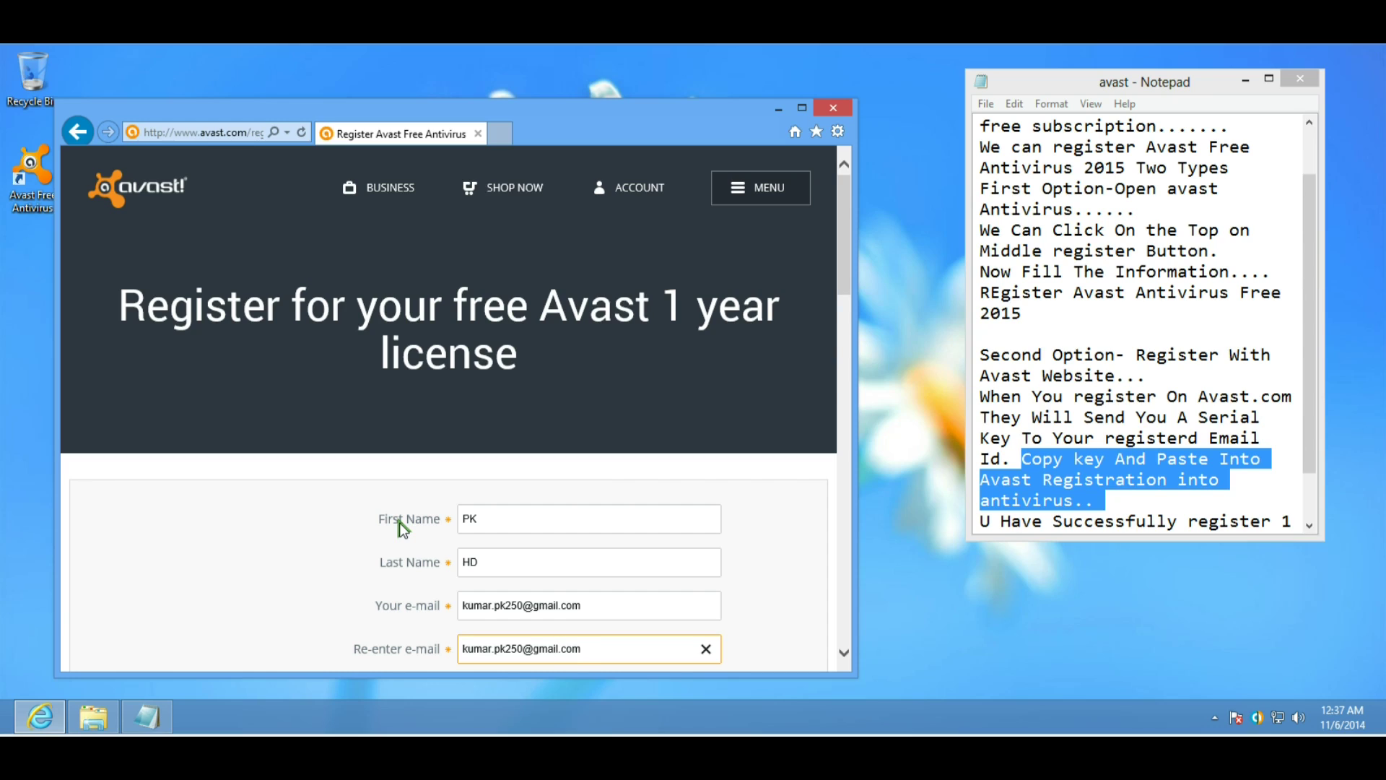
scroll(423, 487, down, 5)
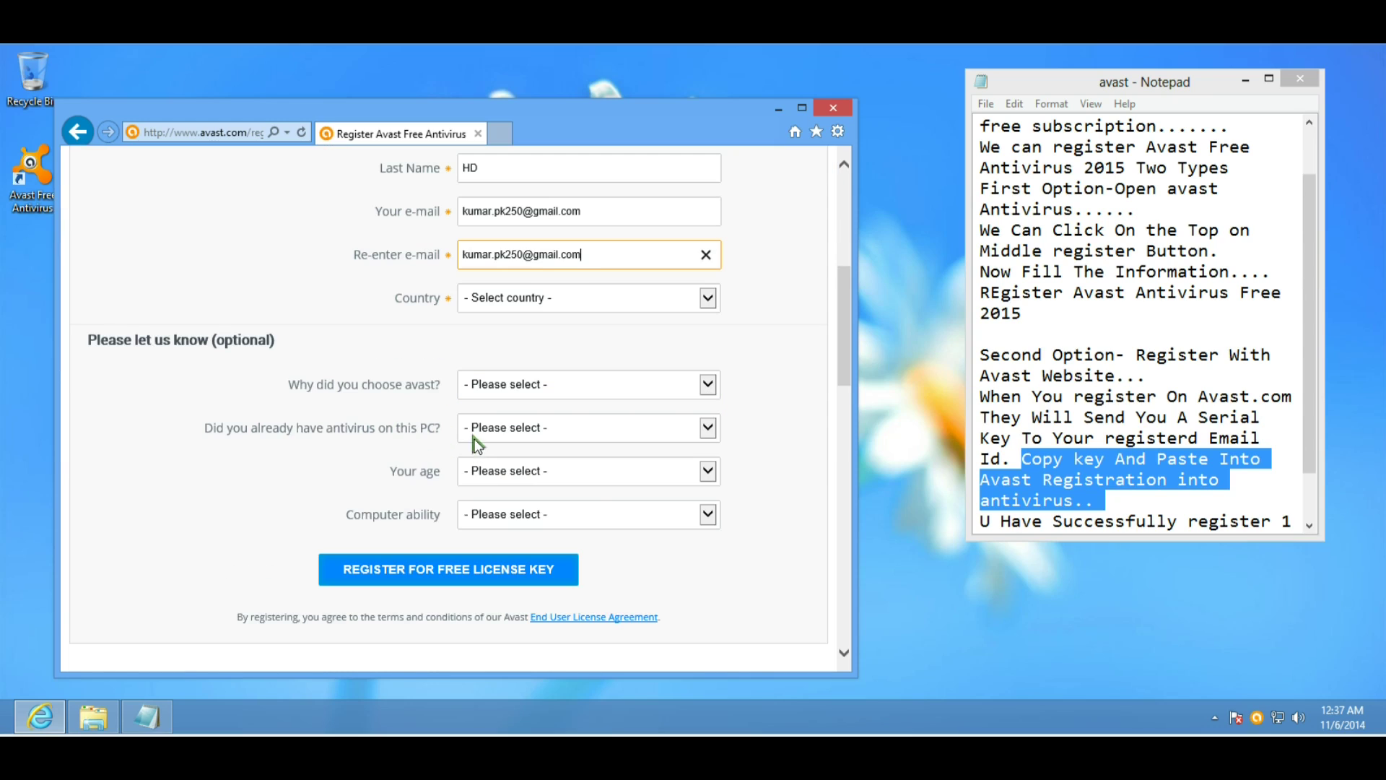
Set the registration form's country to India.
click(534, 298)
scroll(506, 524, down, 4)
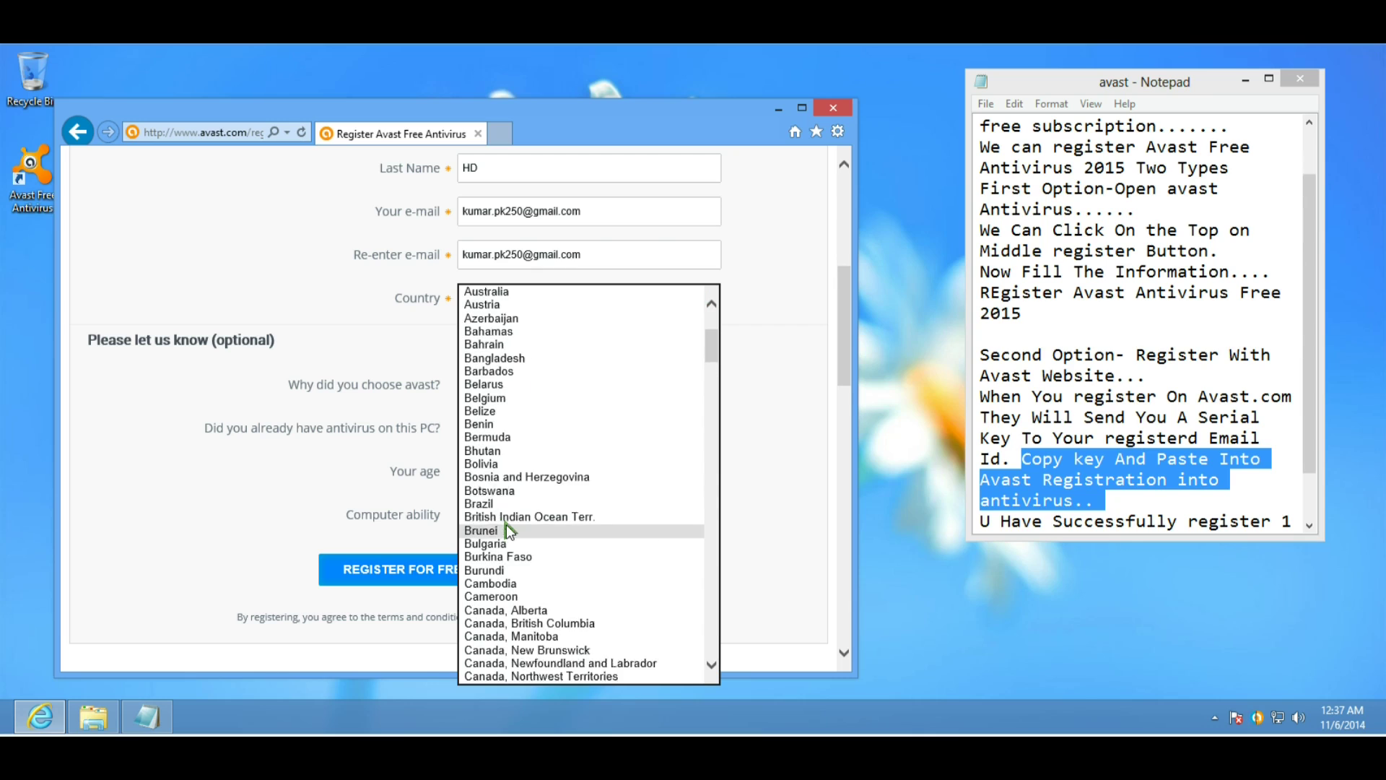
scroll(506, 524, down, 10)
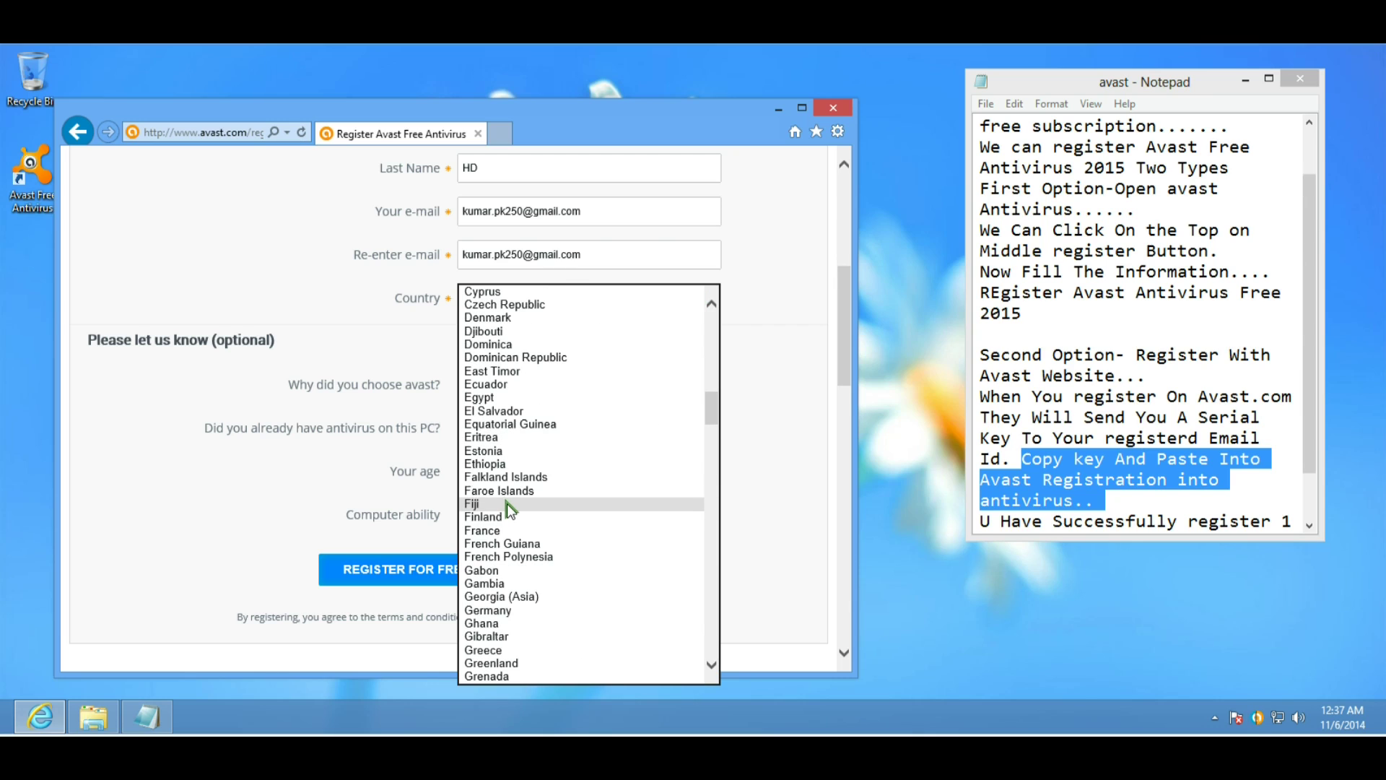
scroll(507, 504, down, 3)
key(Down)
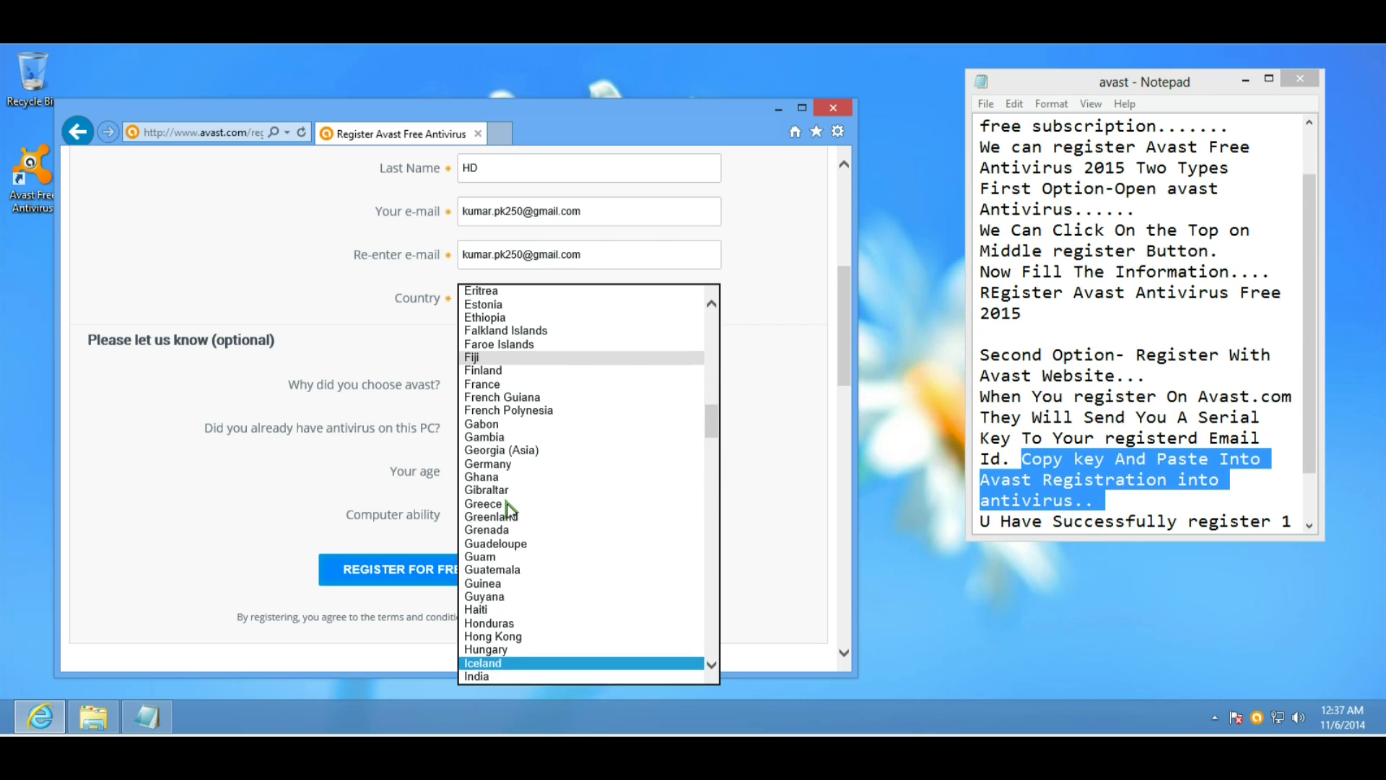
key(Tab)
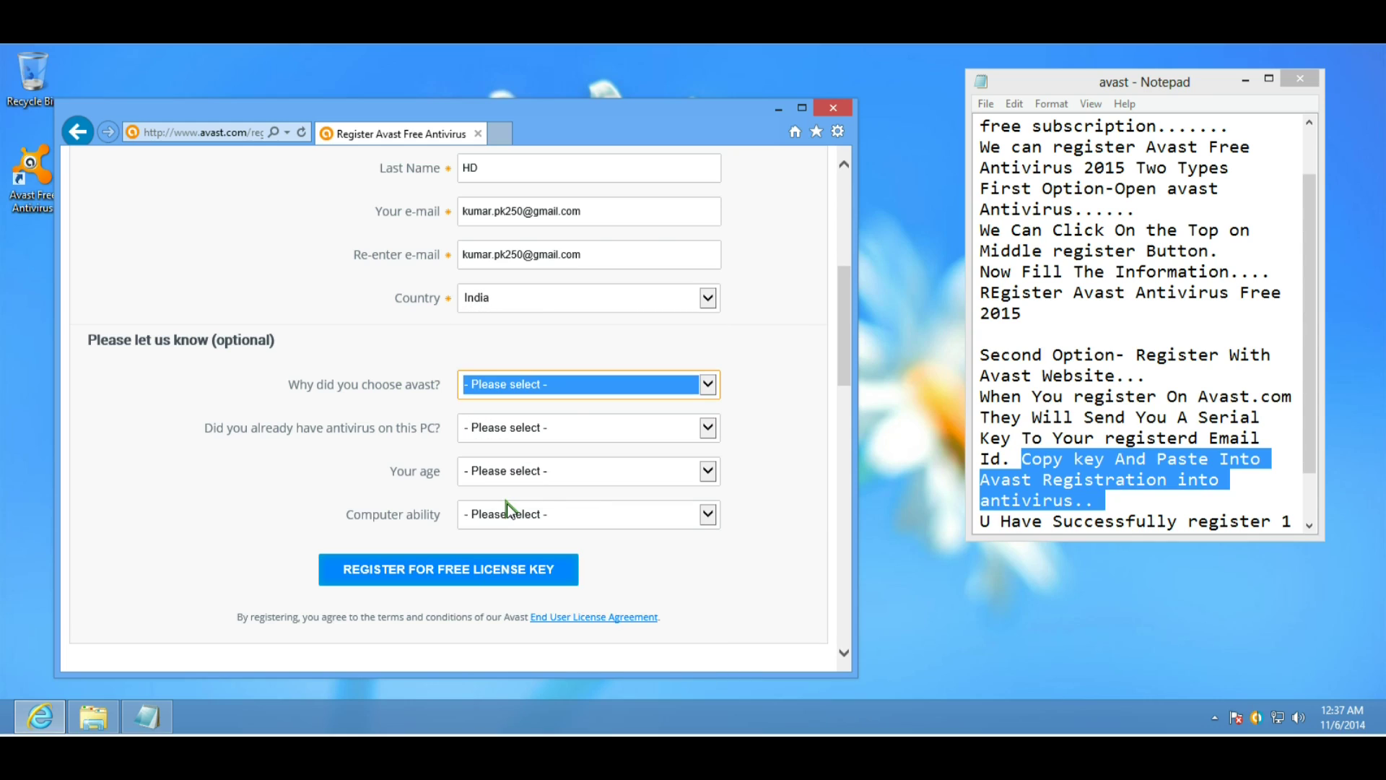
Answer the optional questions (Found it on internet, Avast Home Edition, 18 to 24, Beginner) and submit the form.
key(Down)
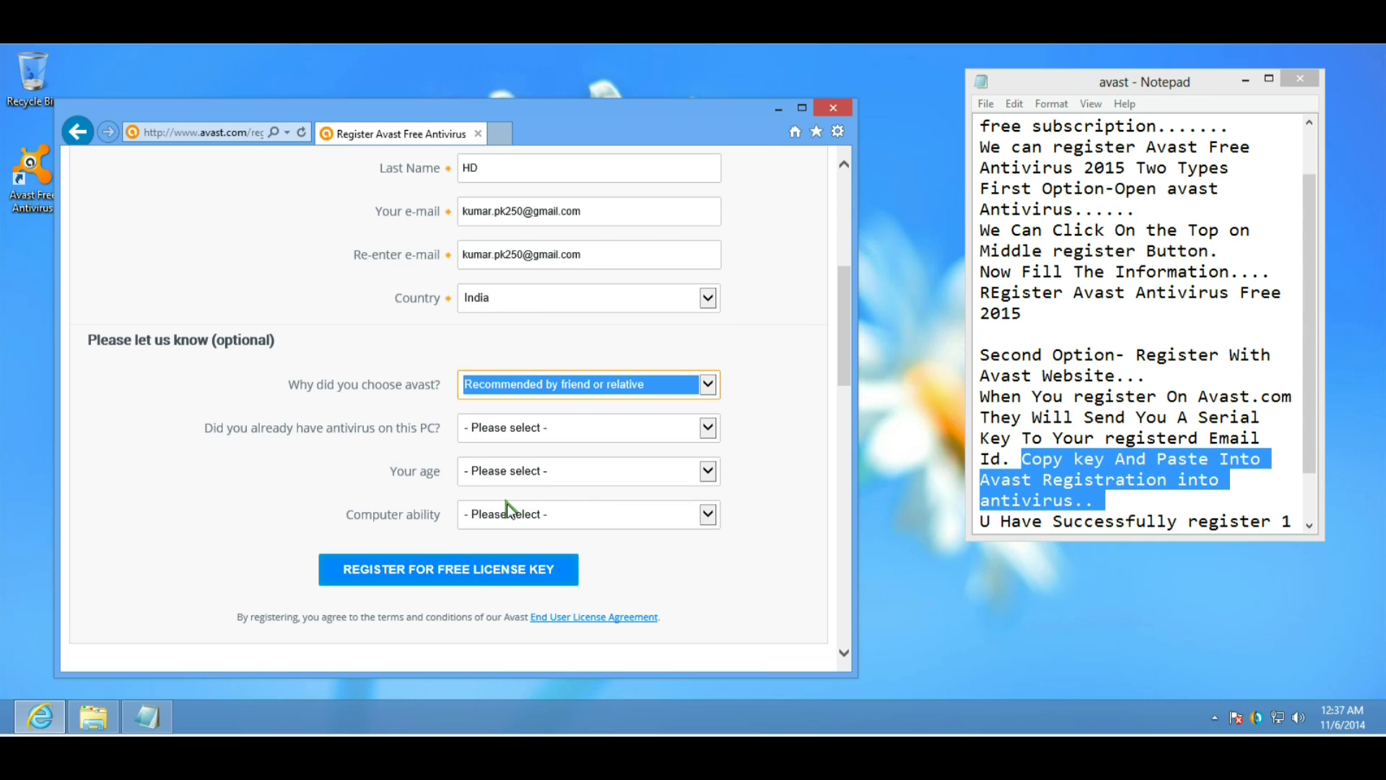
key(Down)
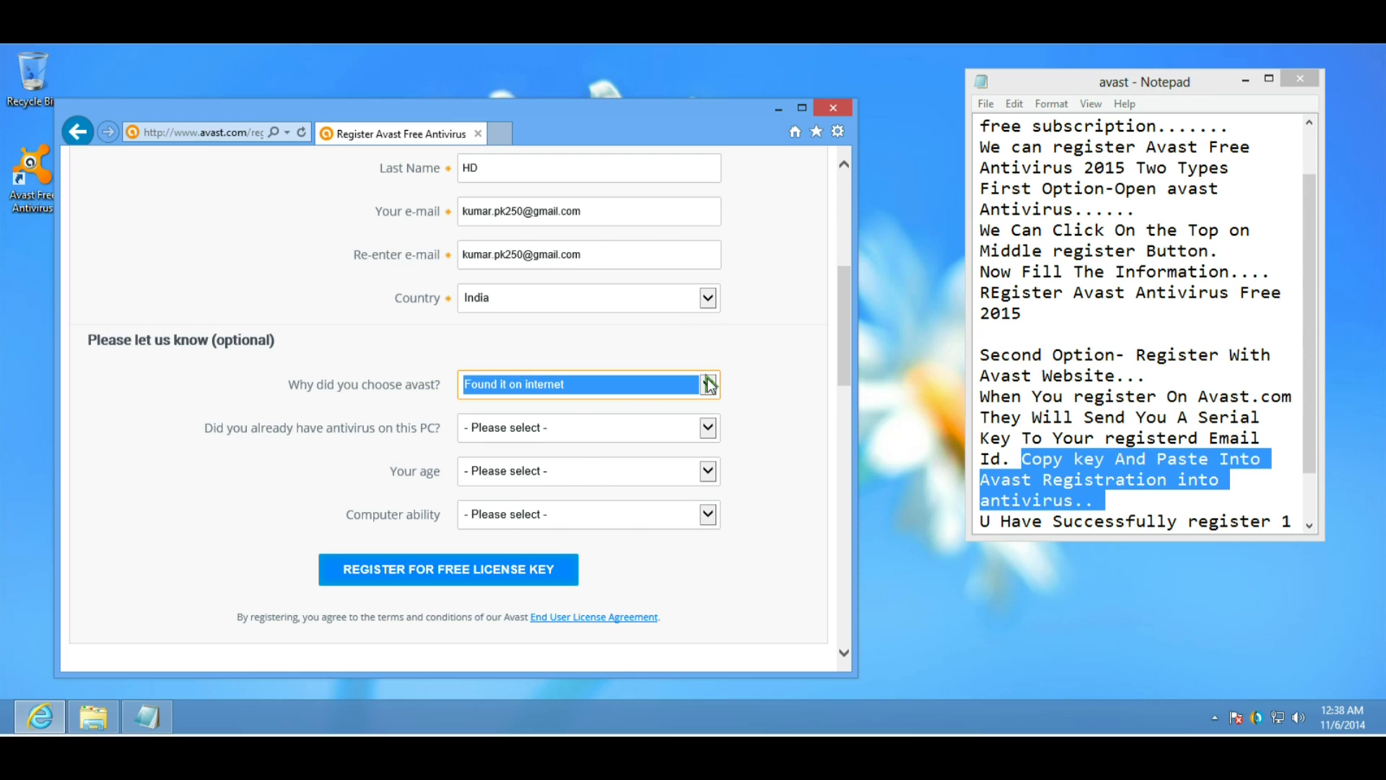
click(693, 438)
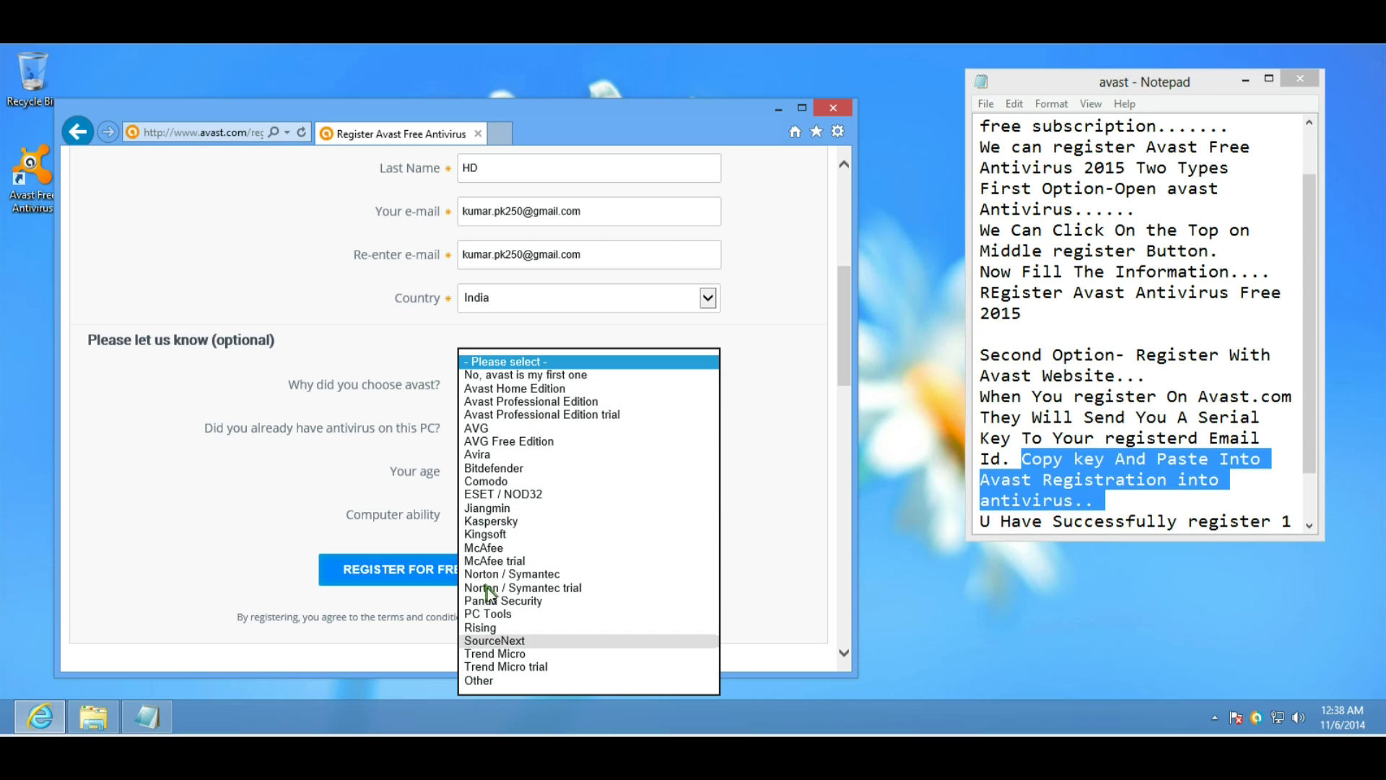
click(515, 389)
click(508, 468)
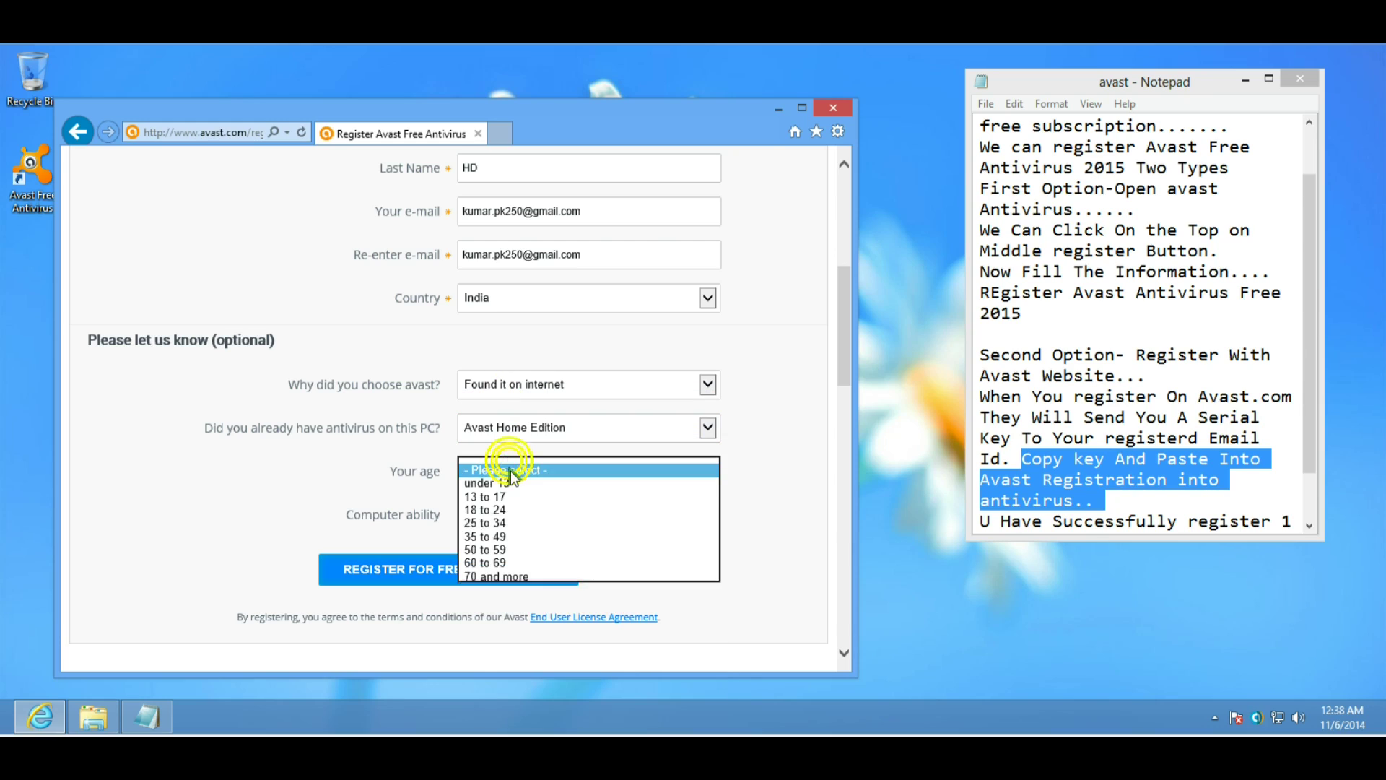
click(487, 510)
click(492, 516)
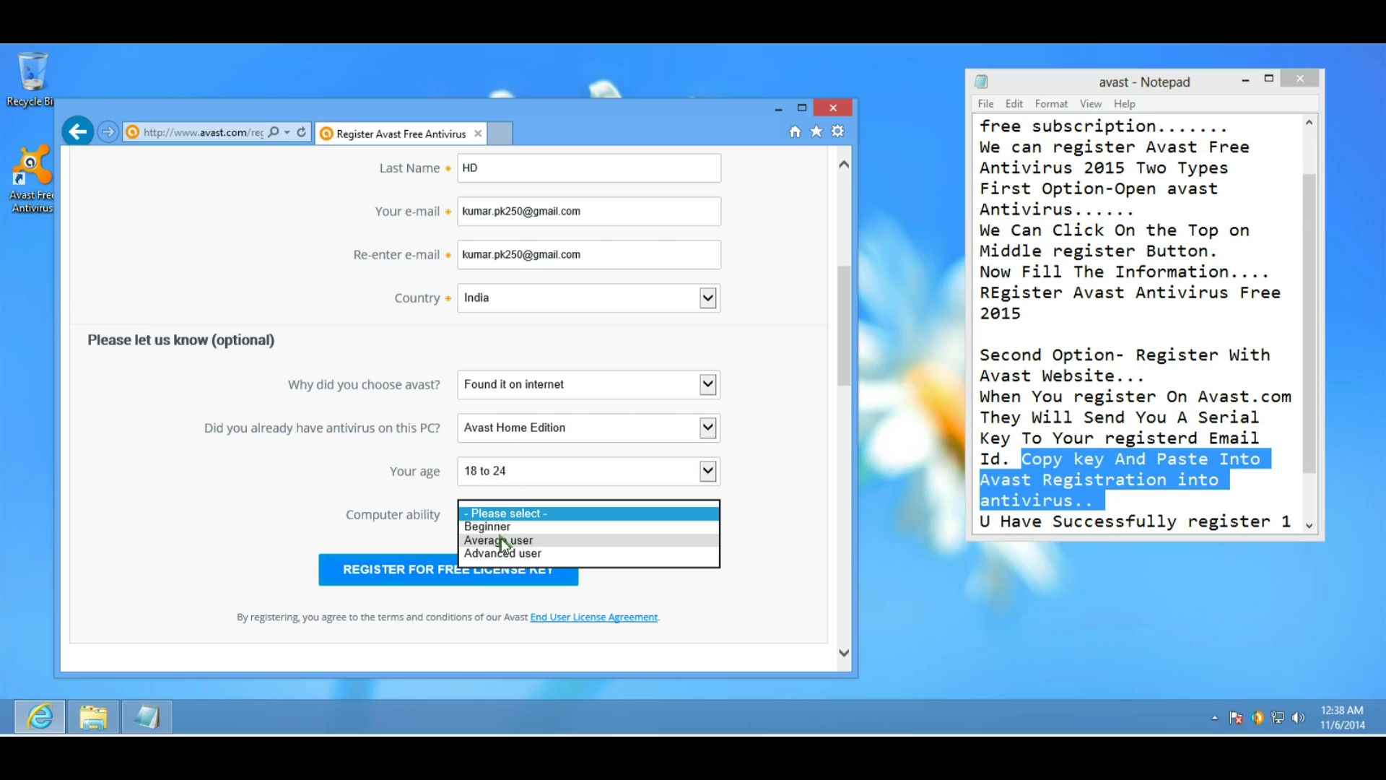
click(511, 527)
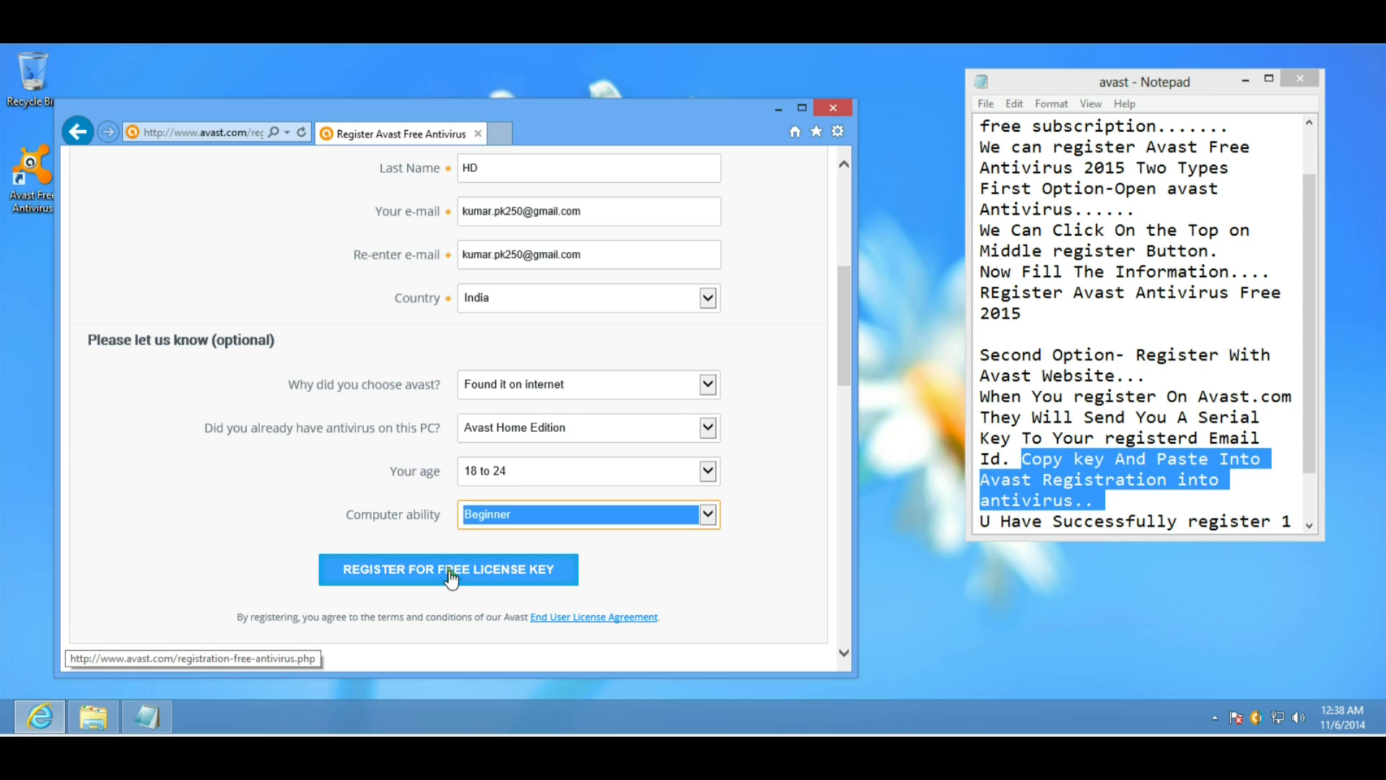
click(449, 573)
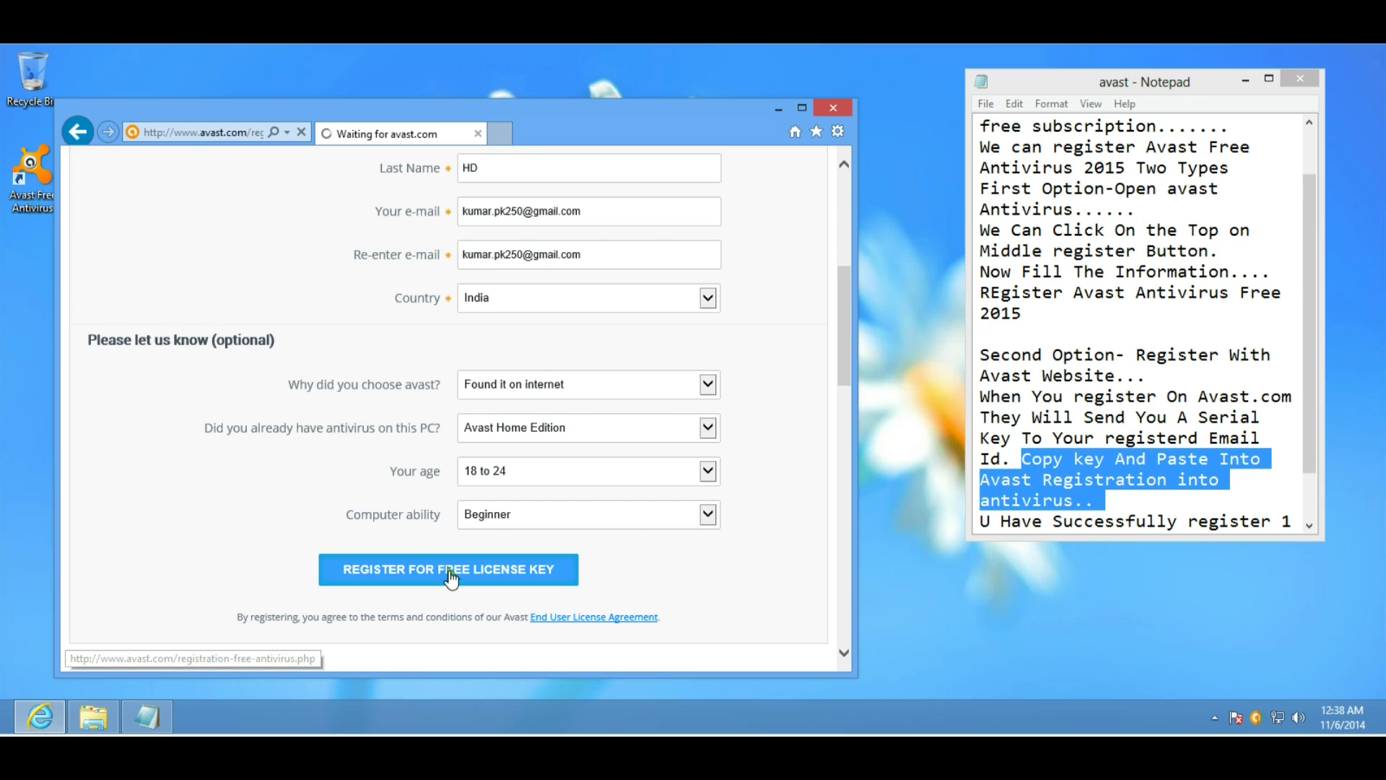
scroll(436, 451, down, 1)
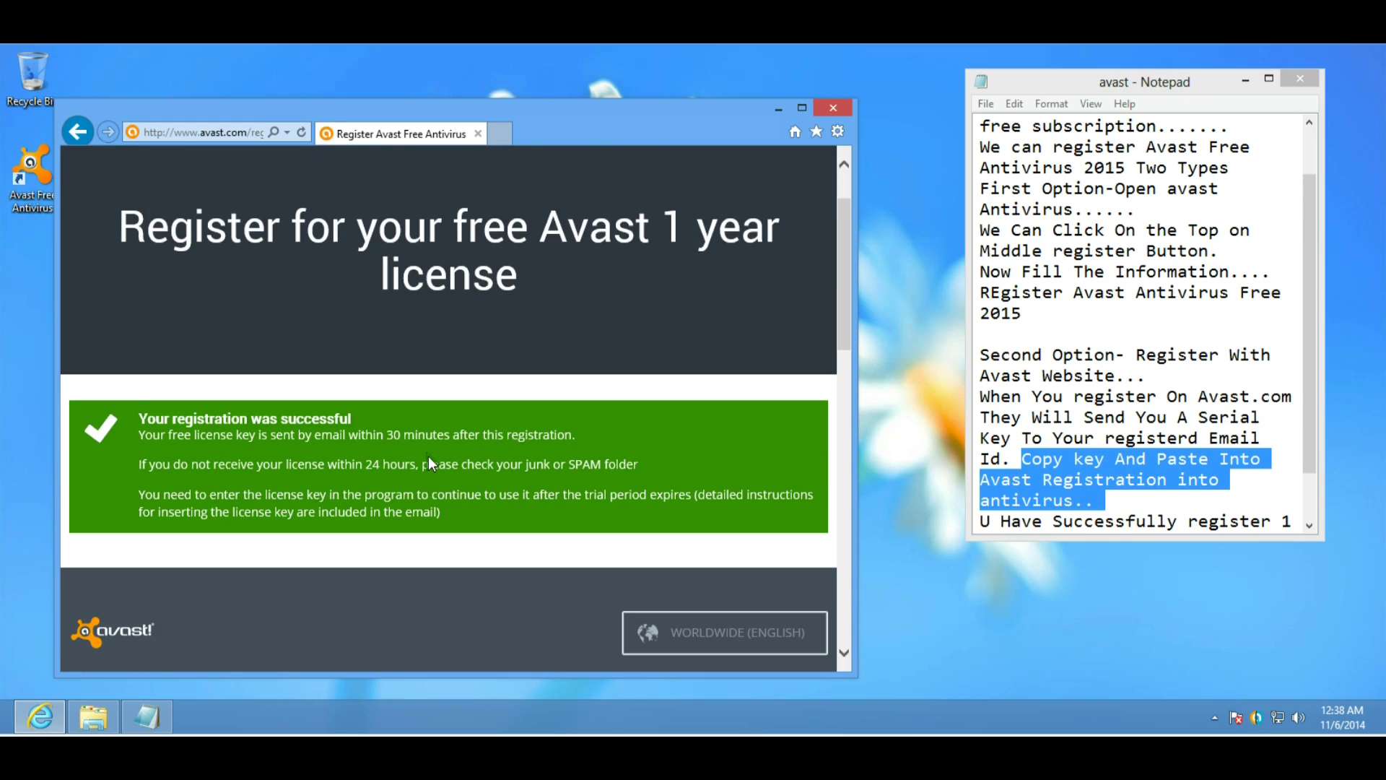
drag(140, 439, 574, 439)
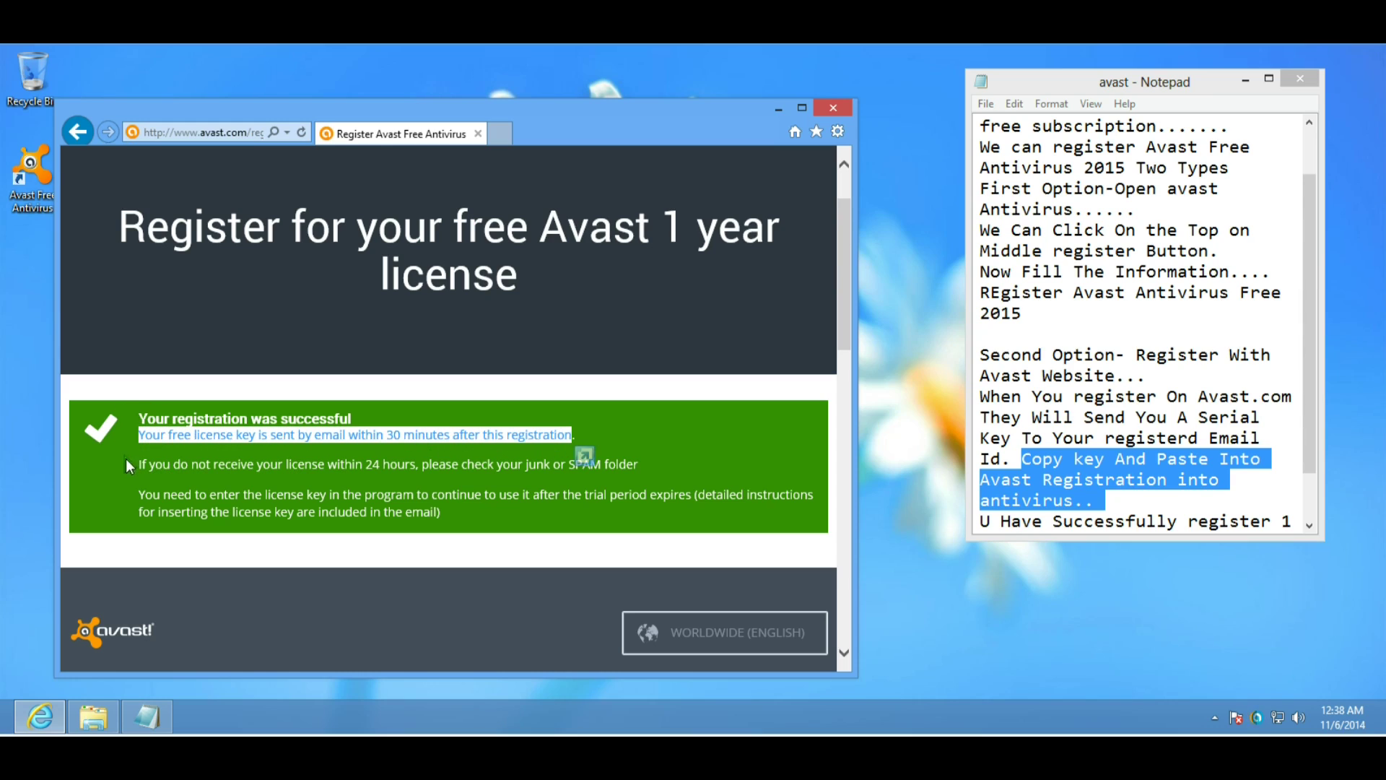
drag(130, 462, 379, 465)
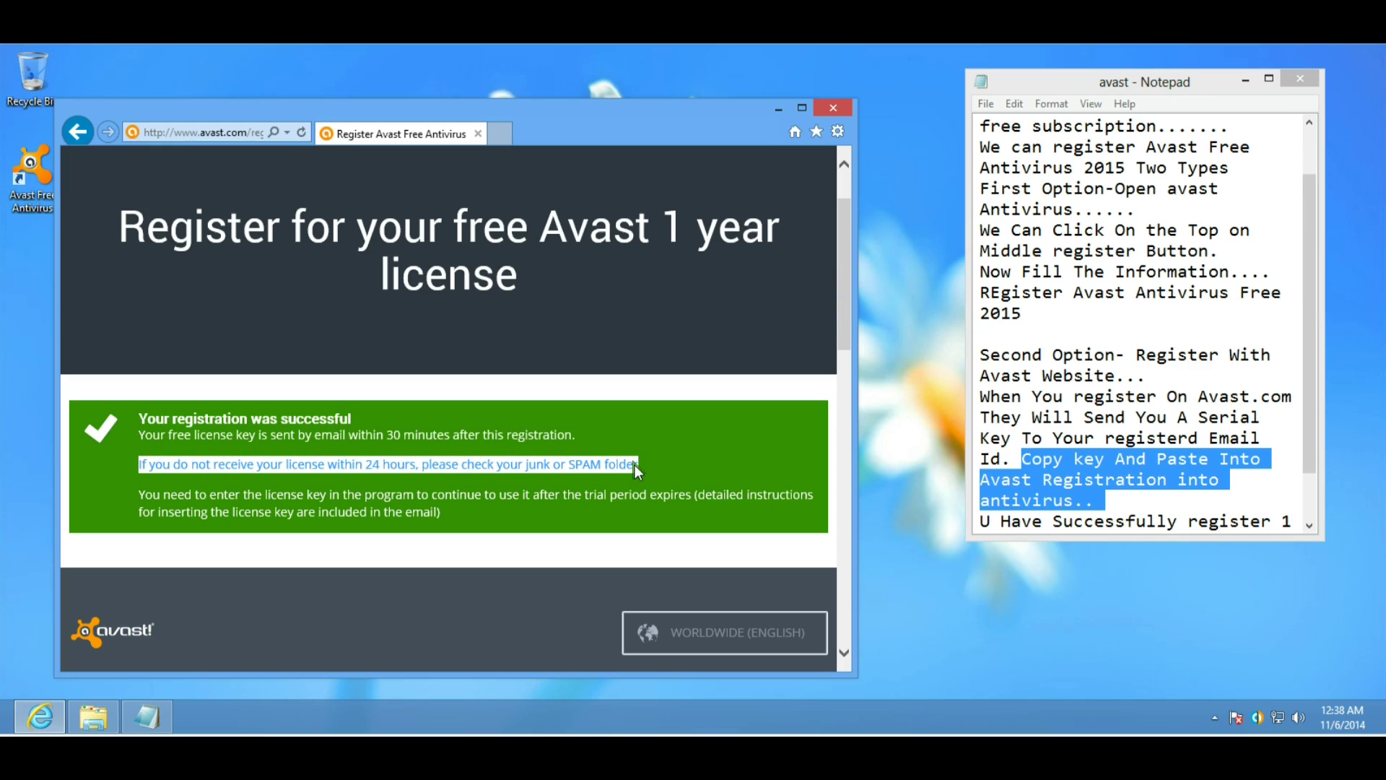
drag(137, 494, 441, 514)
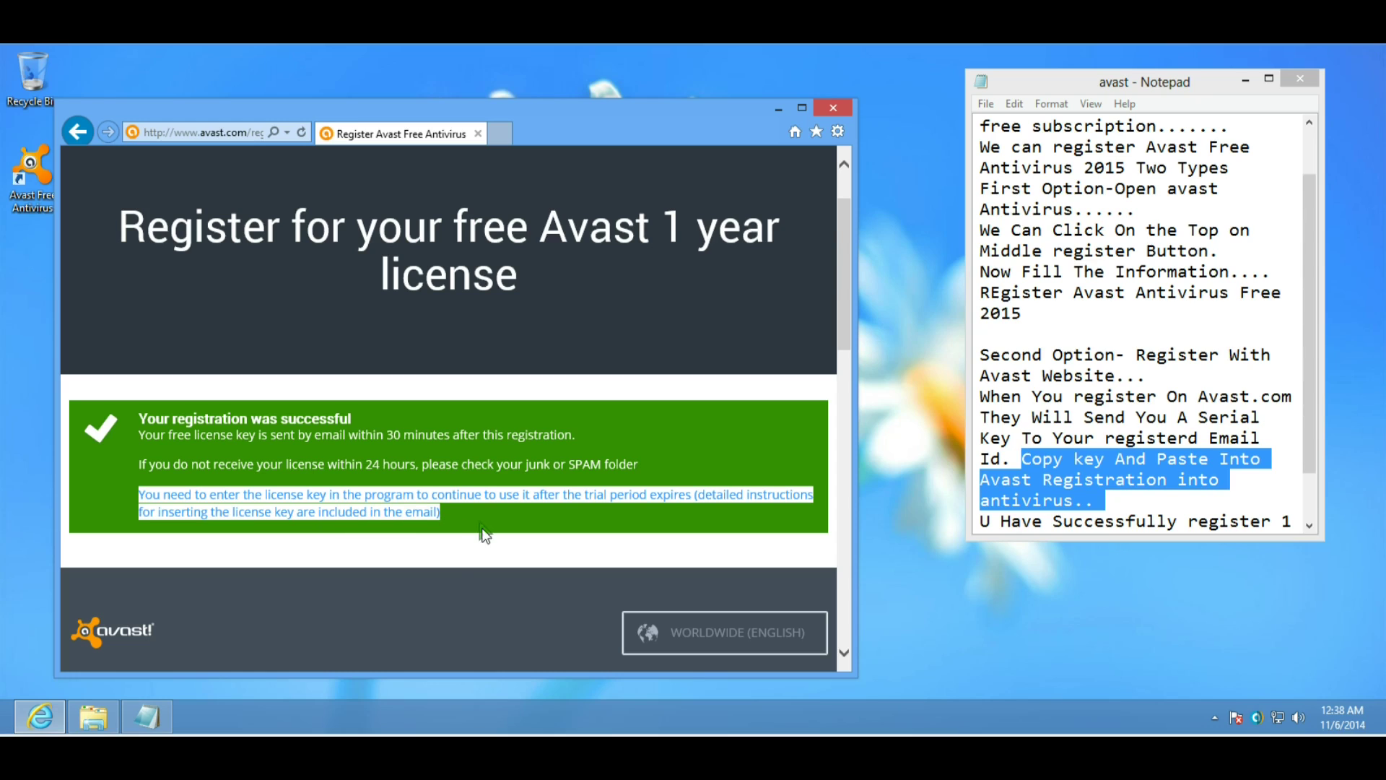
scroll(488, 545, down, 1)
scroll(490, 541, down, 5)
scroll(491, 538, up, 6)
click(1037, 472)
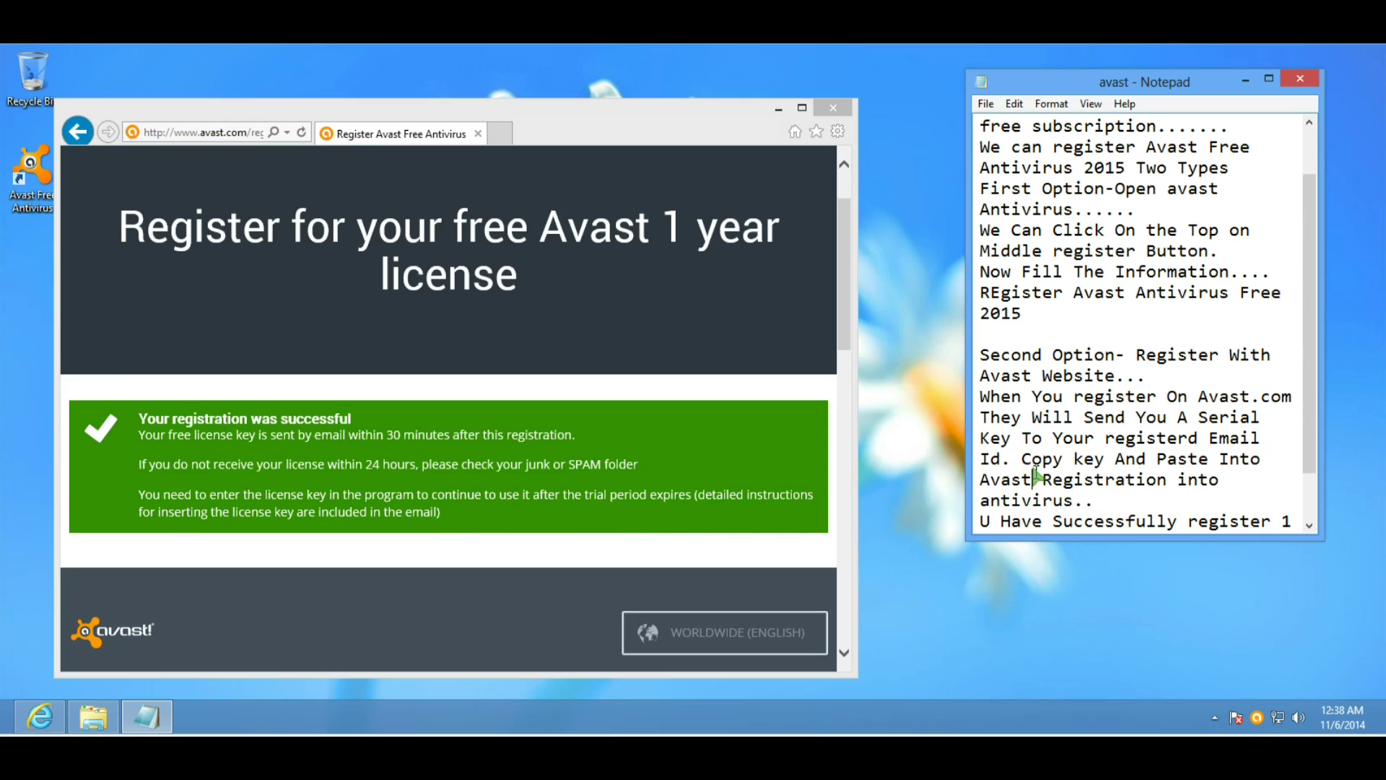
Add the line 'Wait for 30 Minuts....' below the antivirus line in the note.
click(982, 394)
drag(1019, 403, 1146, 503)
scroll(1148, 498, down, 1)
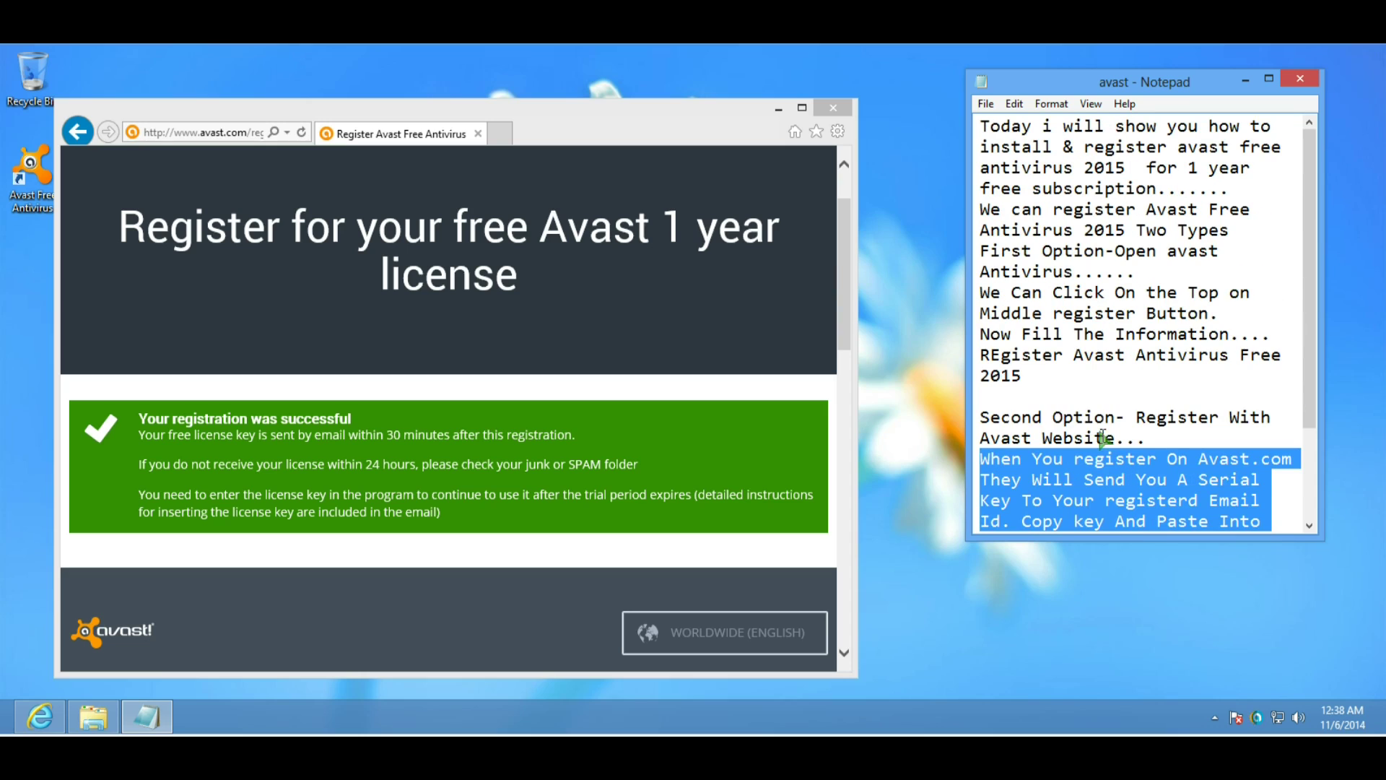
scroll(1126, 462, up, 2)
scroll(1052, 410, down, 2)
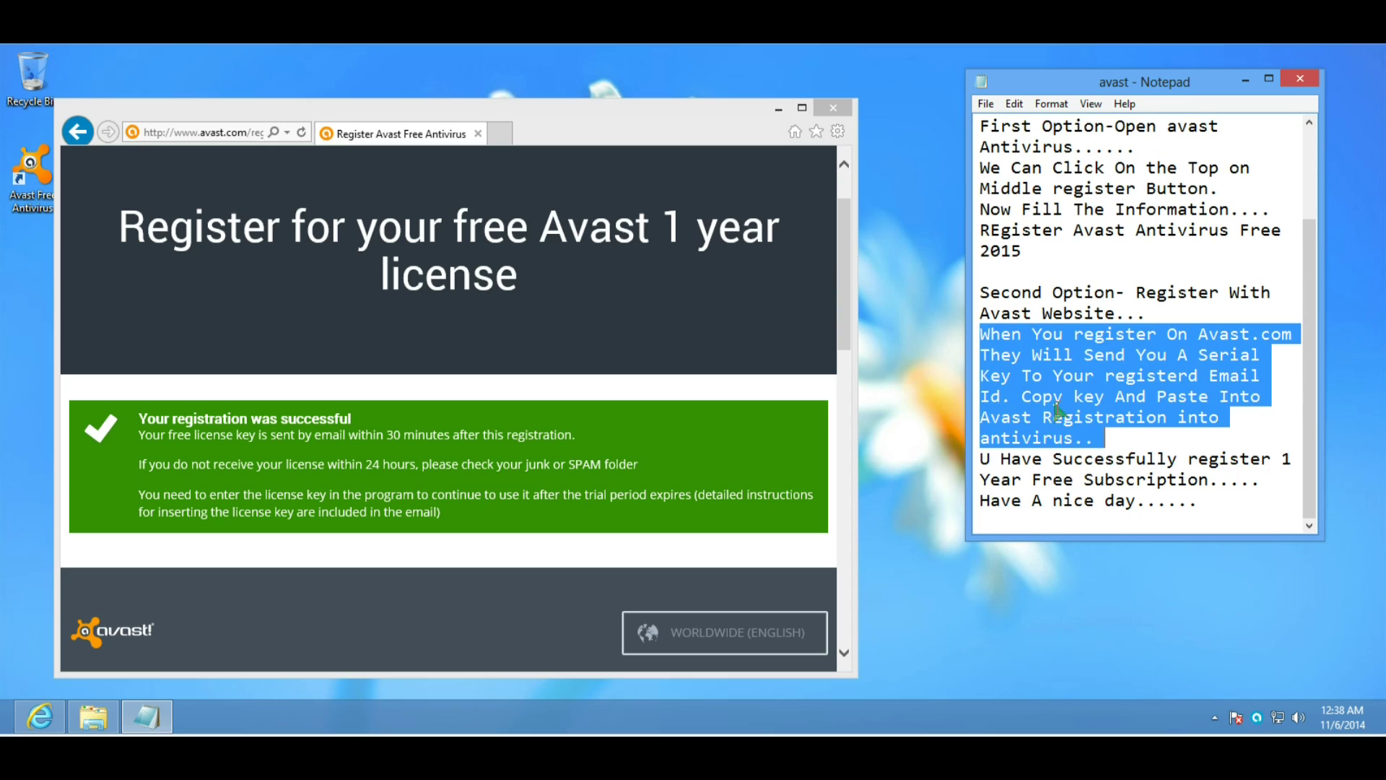
click(1103, 439)
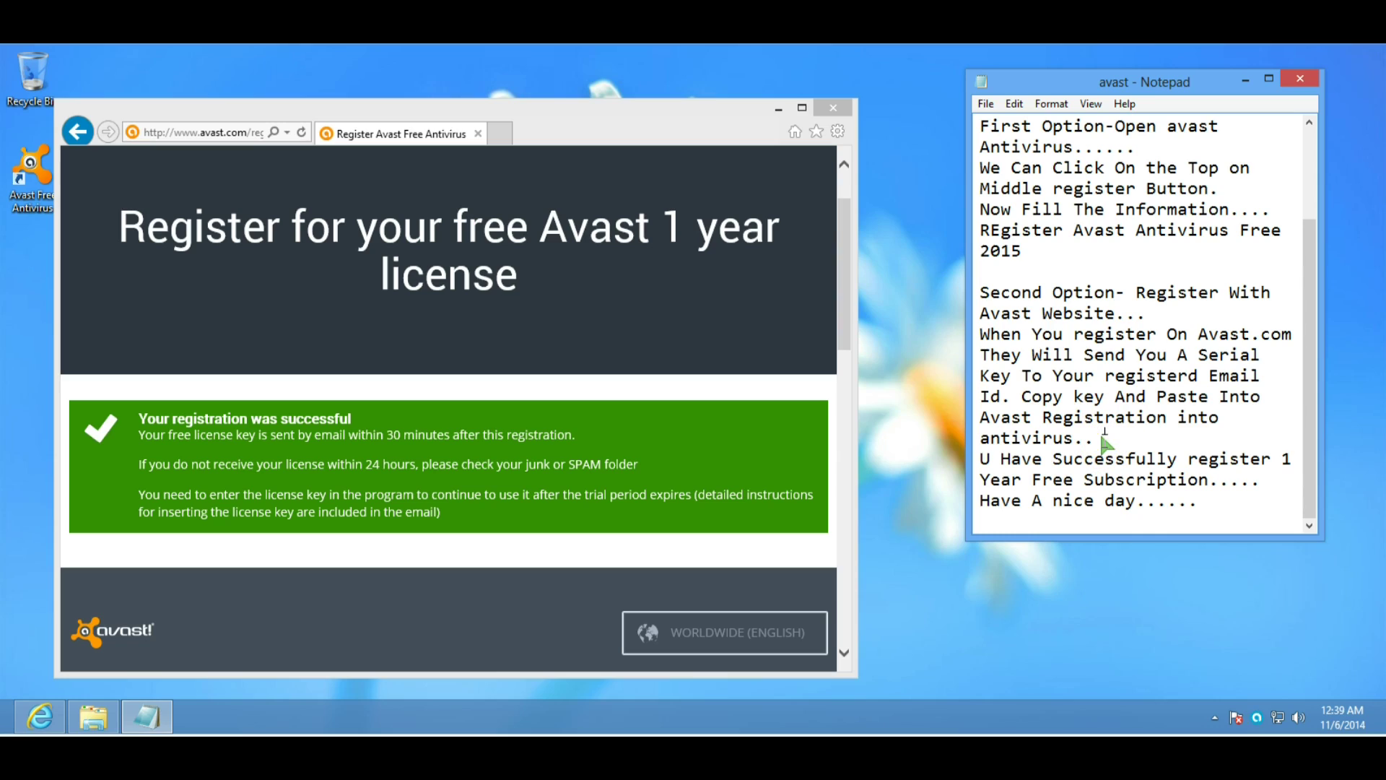
key(Return)
text(Wait fo)
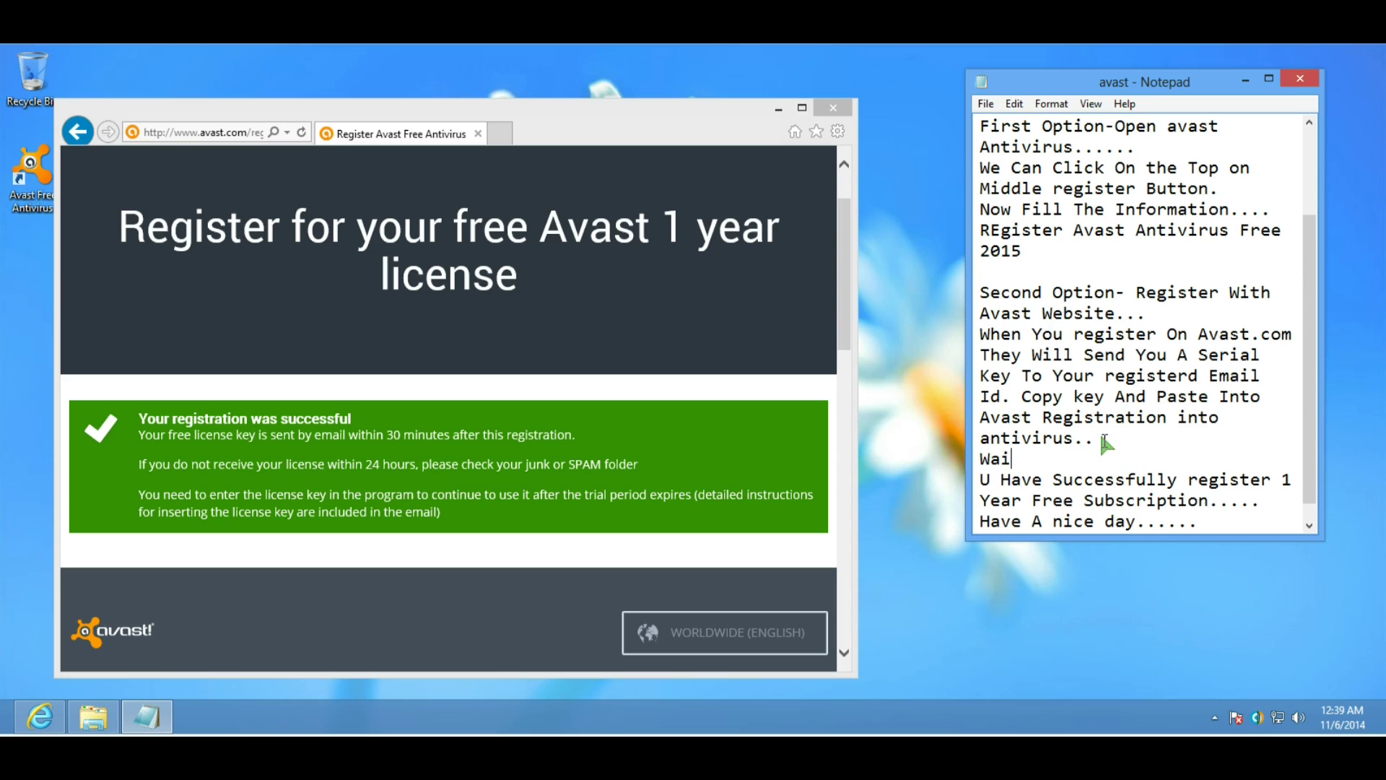
text(r 30 Minuts....)
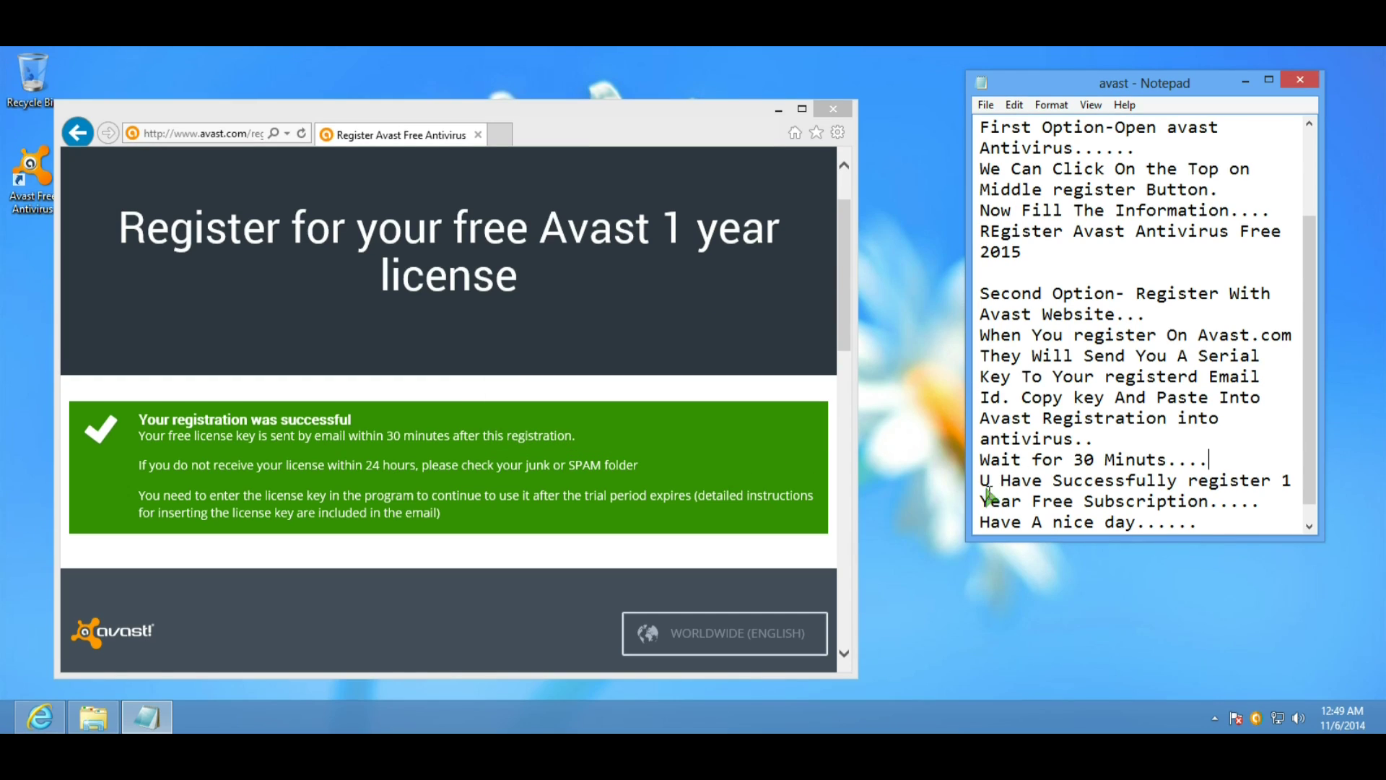
Add 'Now Go to Your Email & Copy Serial key...' on a new line below the wait step.
click(1217, 462)
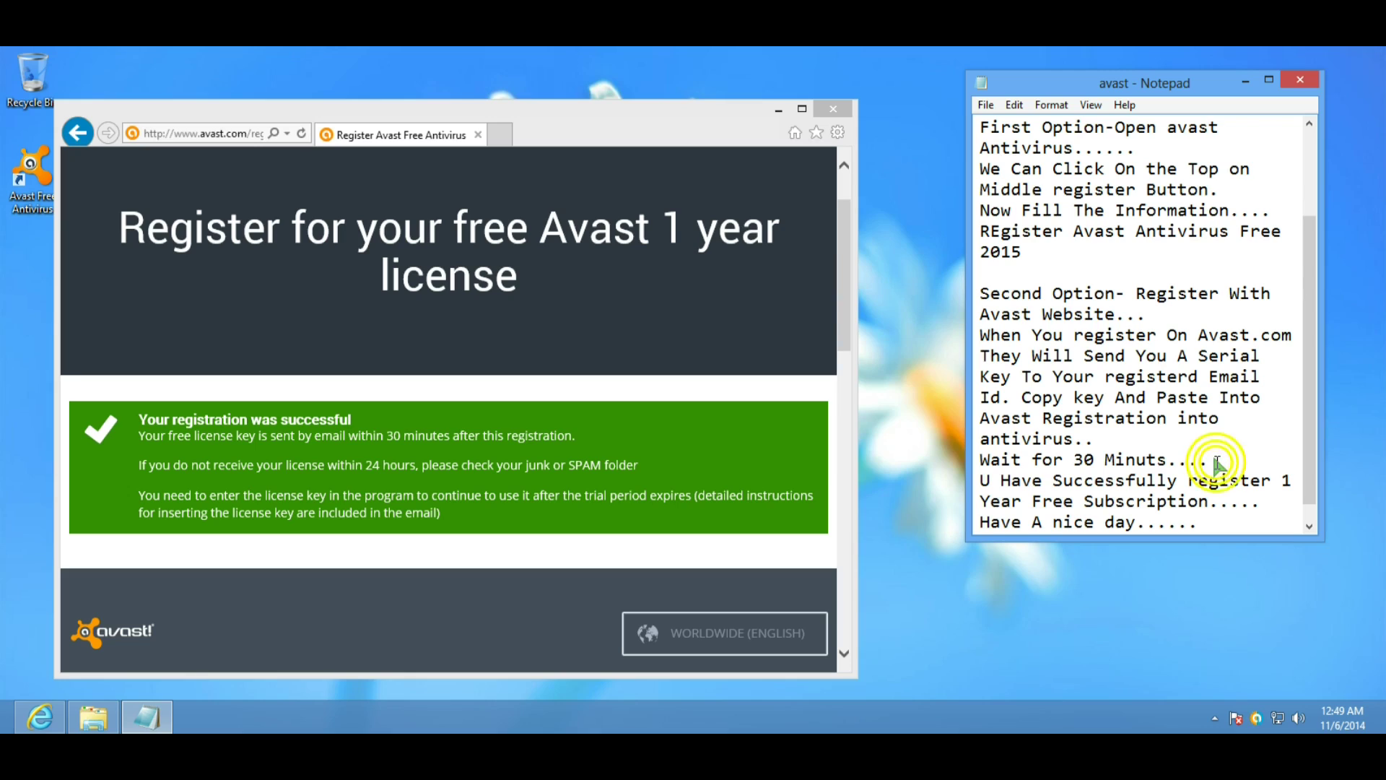
key(Return)
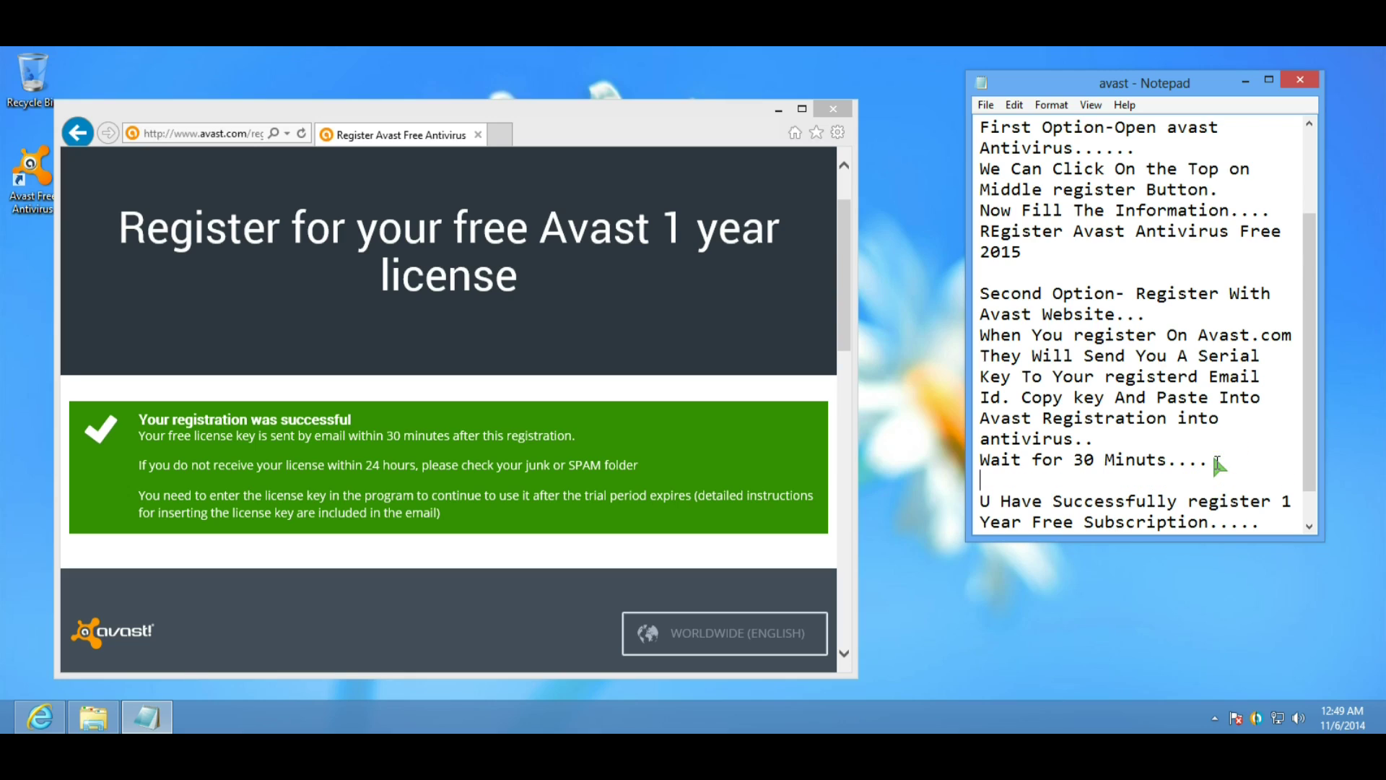
text(Now Go to You)
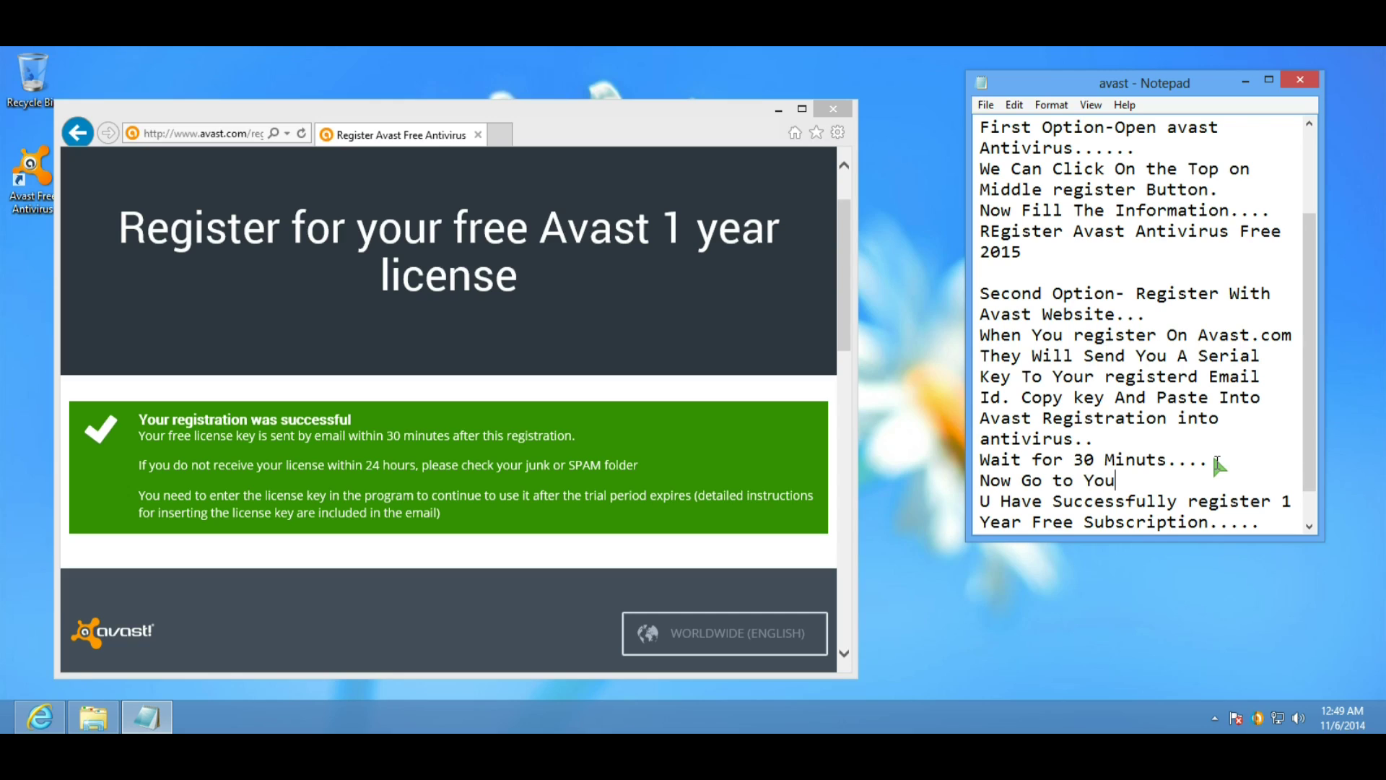
text(r Email & Copy Serial key...)
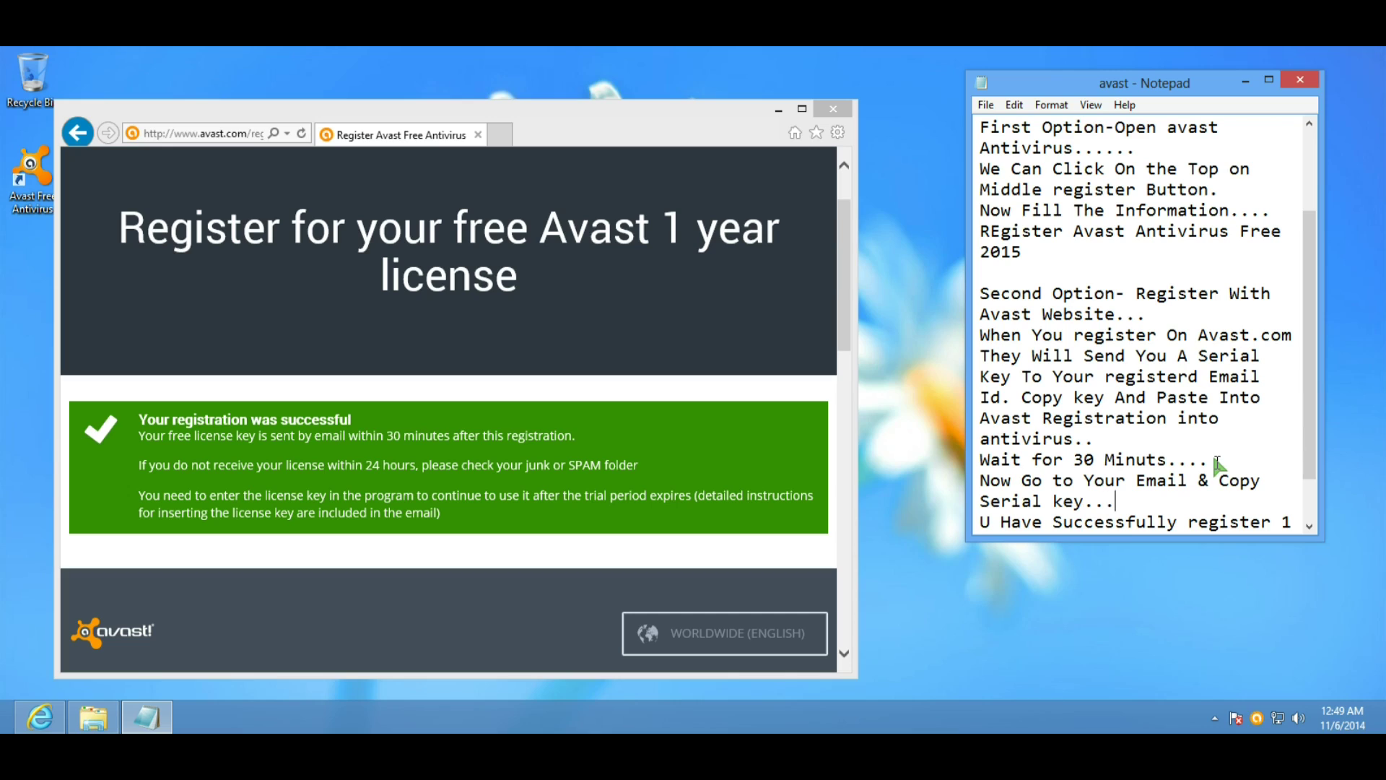
Load gmail.com in Internet Explorer and start signing in with the account e-mail.
click(237, 133)
text(g)
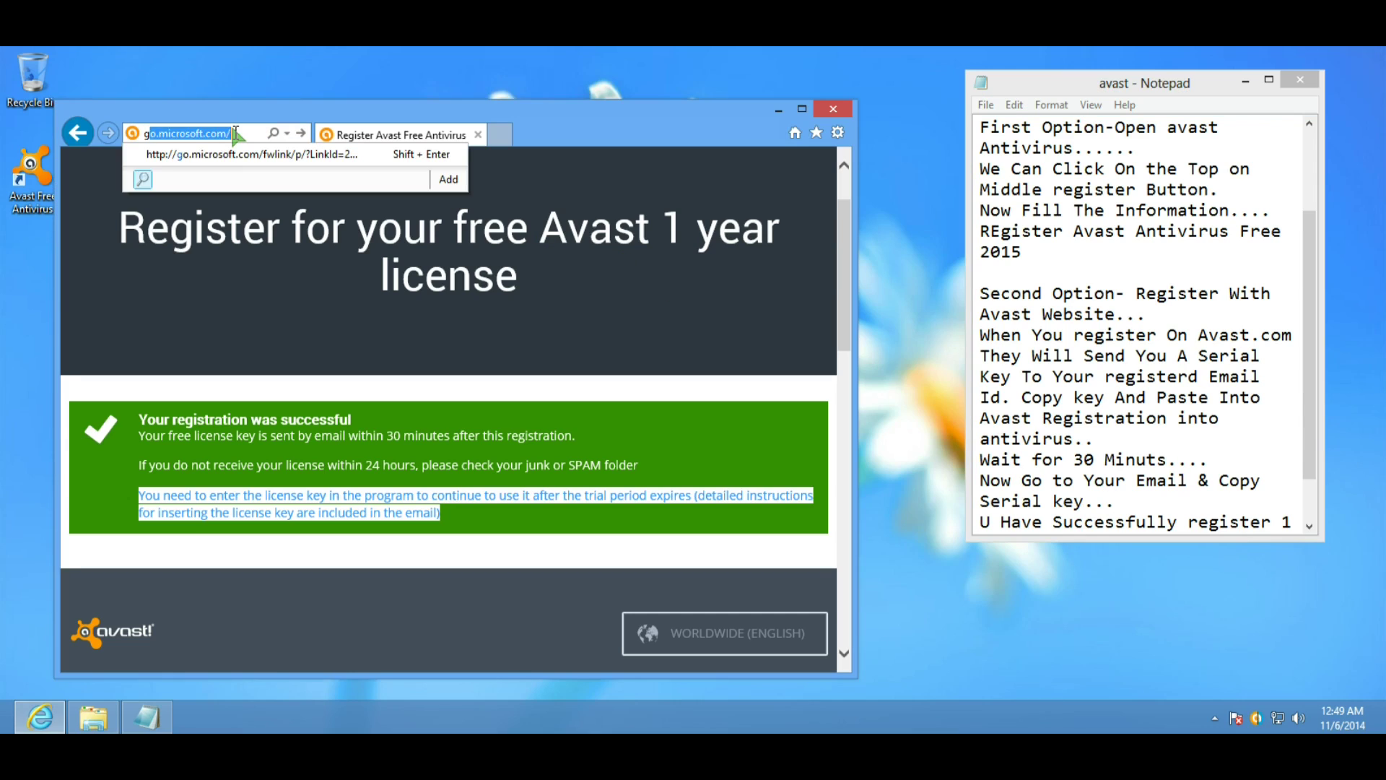
text(mail.com)
key(Return)
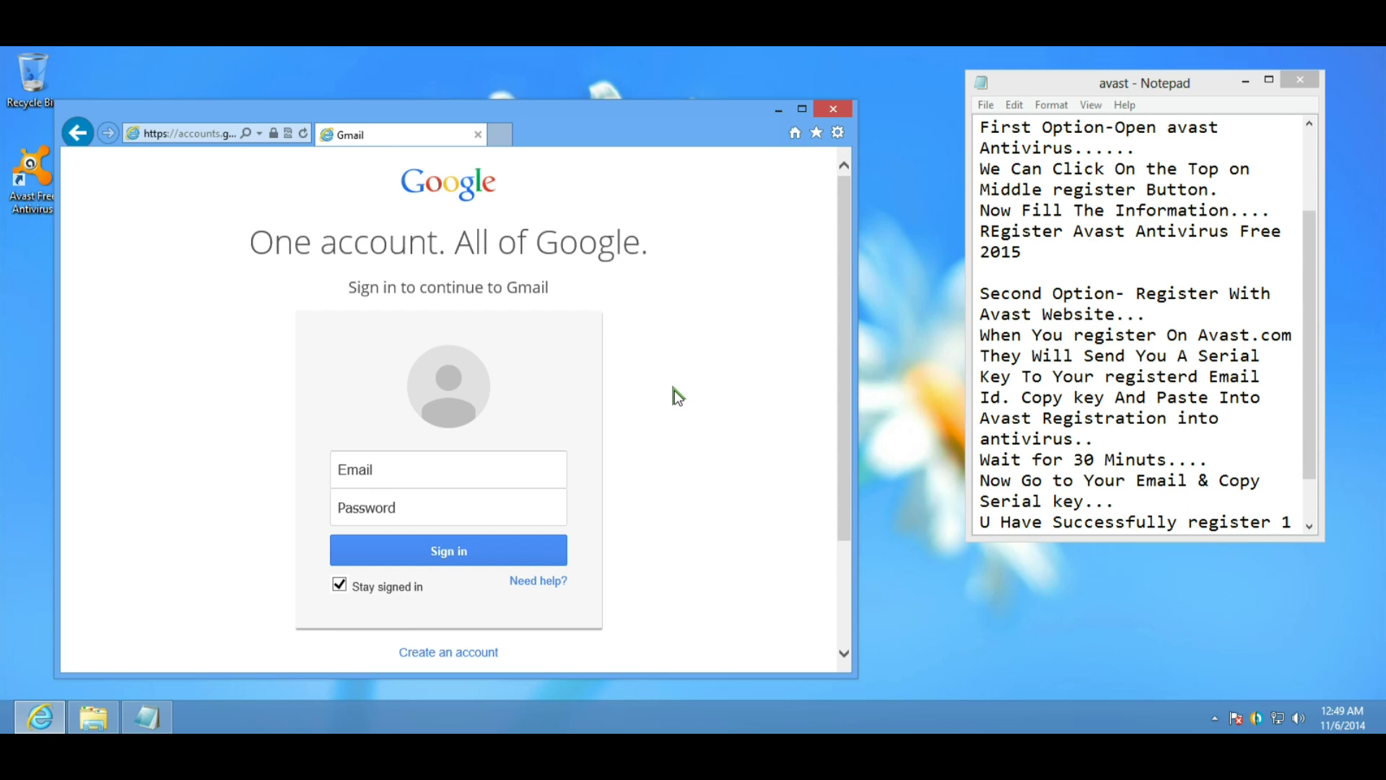
click(402, 465)
text(k)
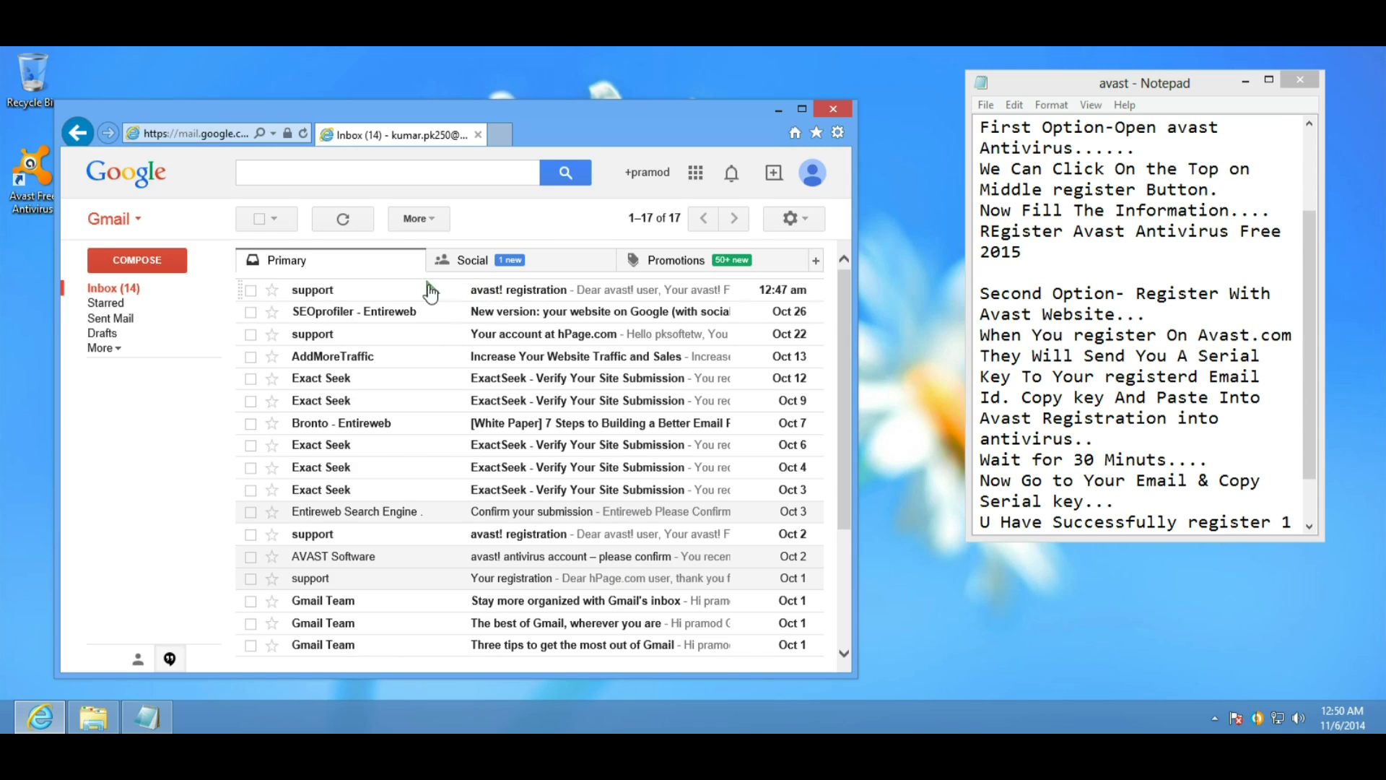
Open the avast! registration email, select its license key, and place the Avast window beside it.
click(628, 290)
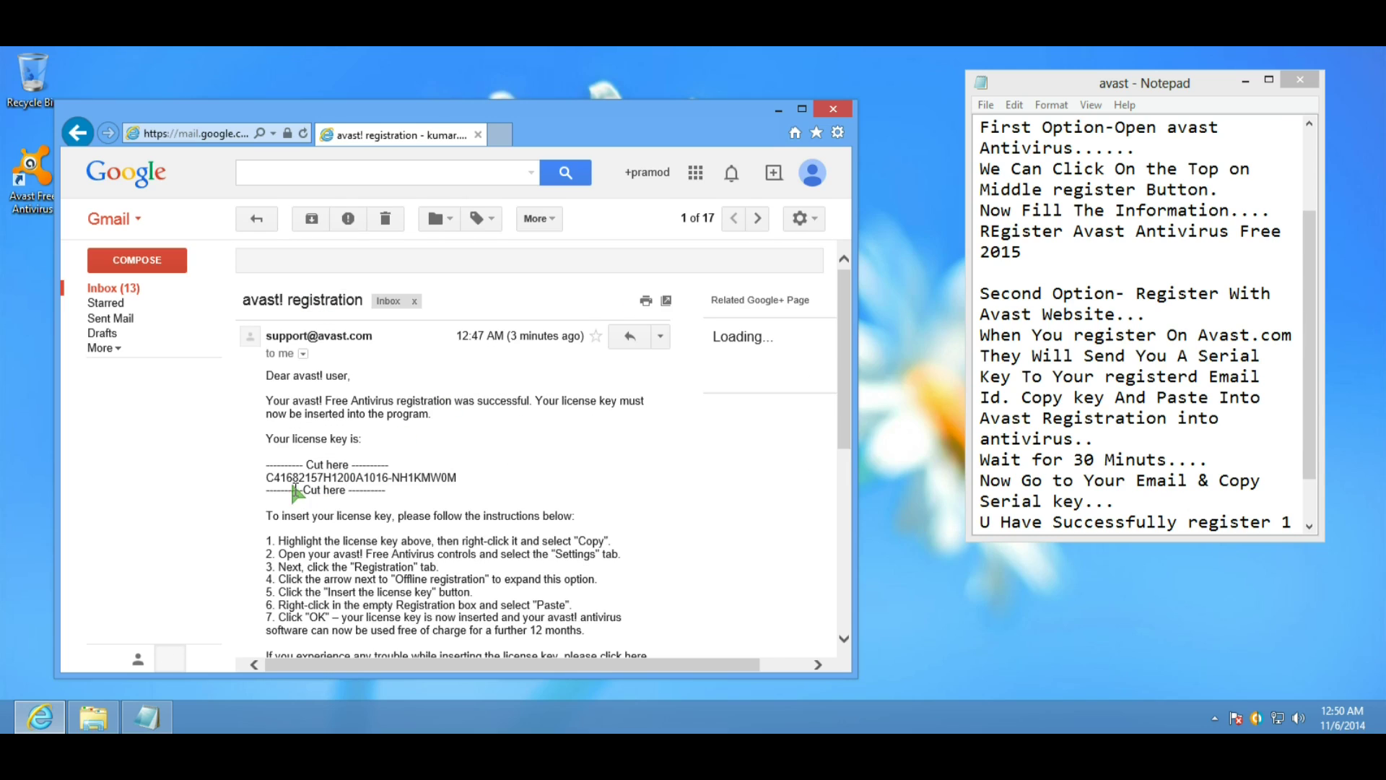
drag(264, 477, 457, 484)
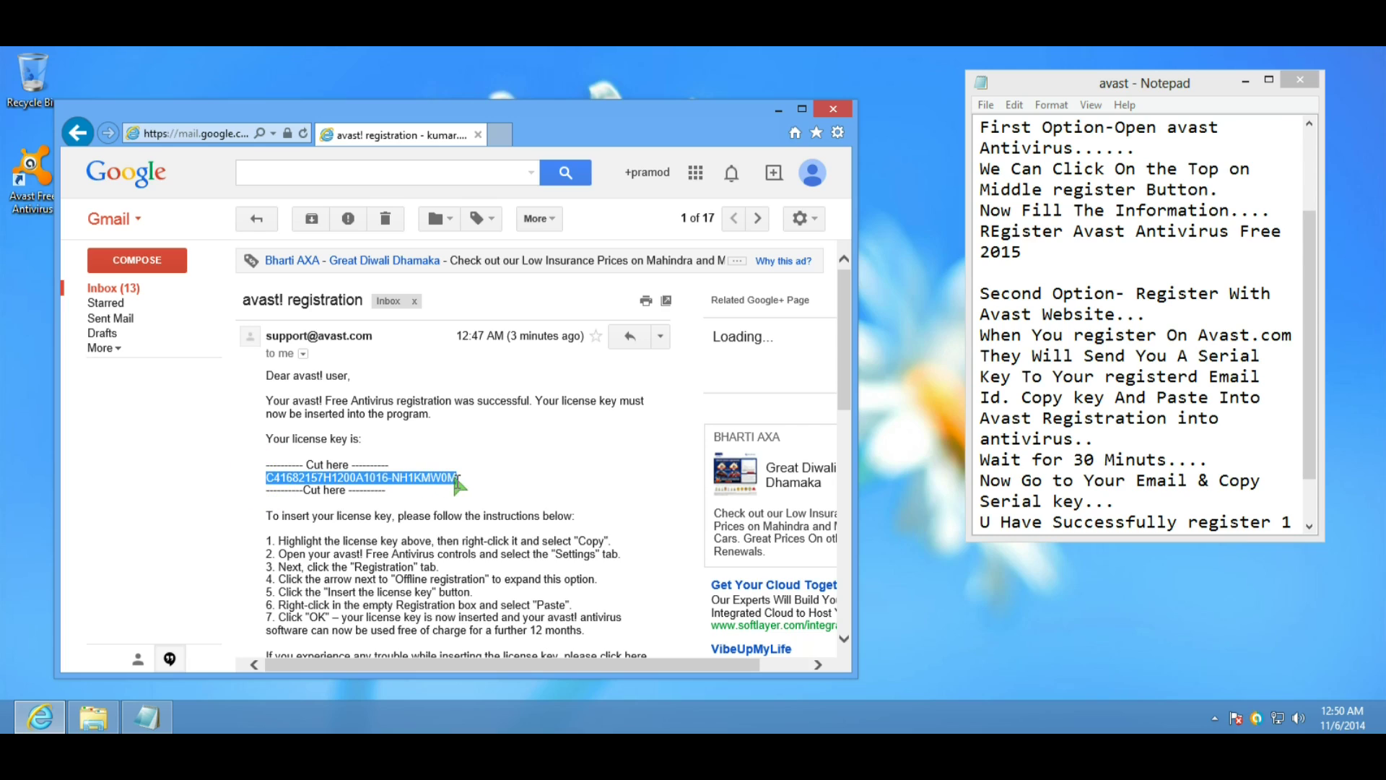
click(1258, 716)
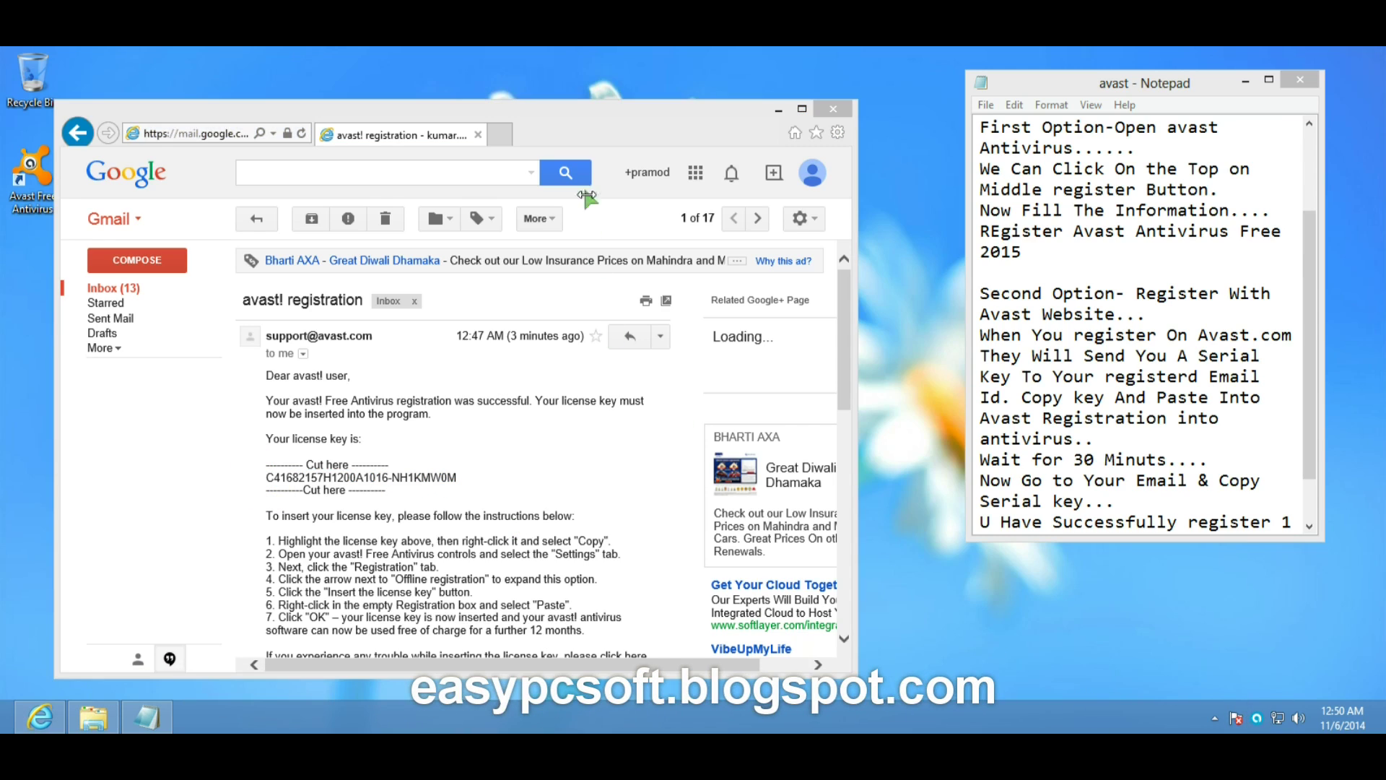
drag(899, 141, 1253, 164)
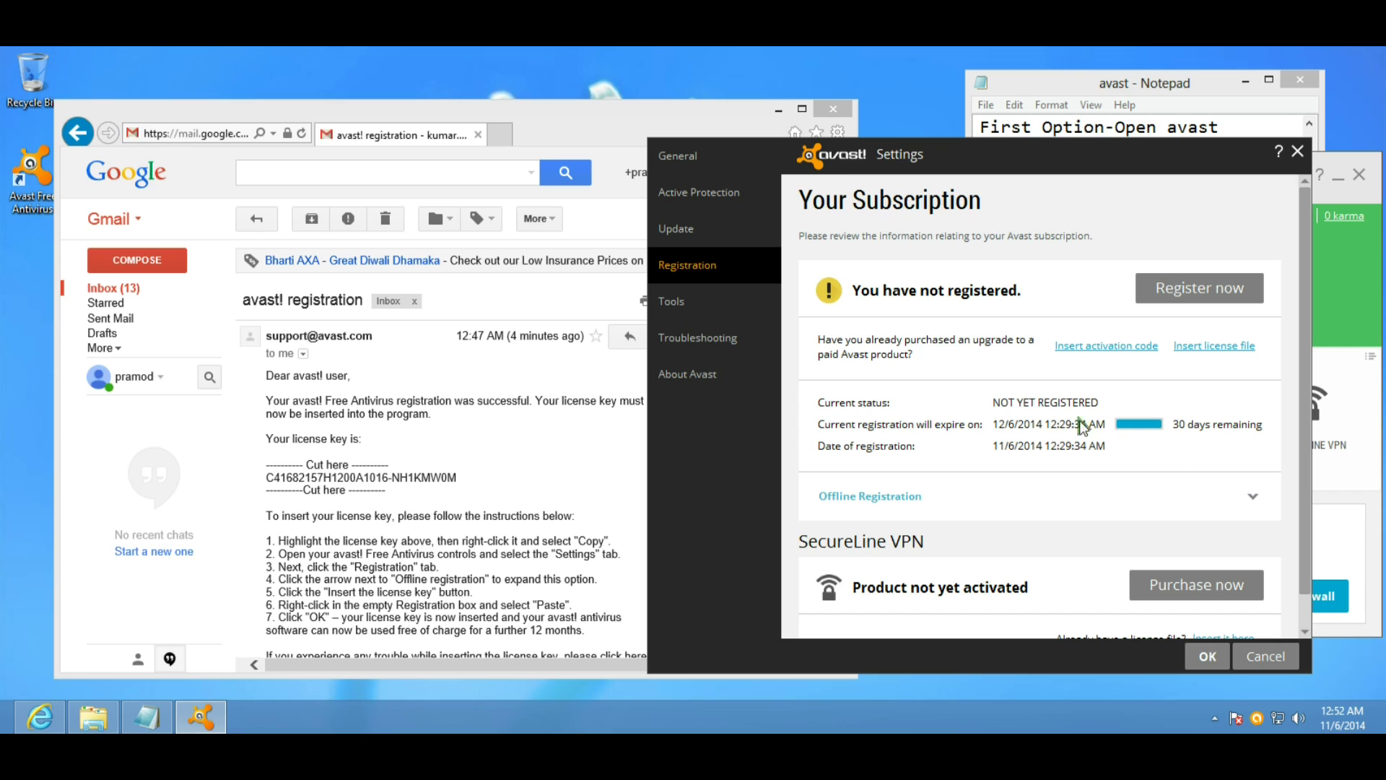
Copy the emailed license key into Avast's Offline Registration box and confirm, registering for 390 days.
scroll(1079, 331, down, 1)
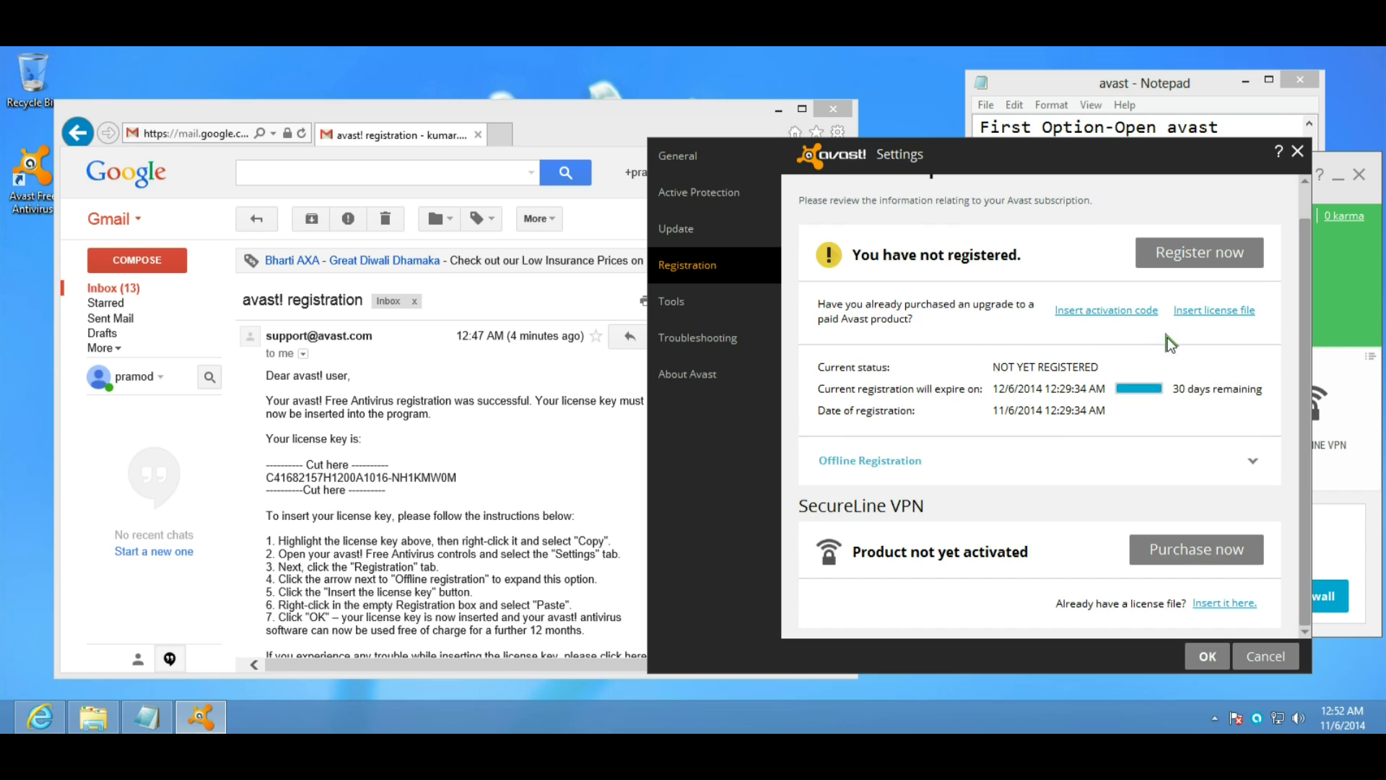
click(1016, 466)
scroll(1037, 492, down, 5)
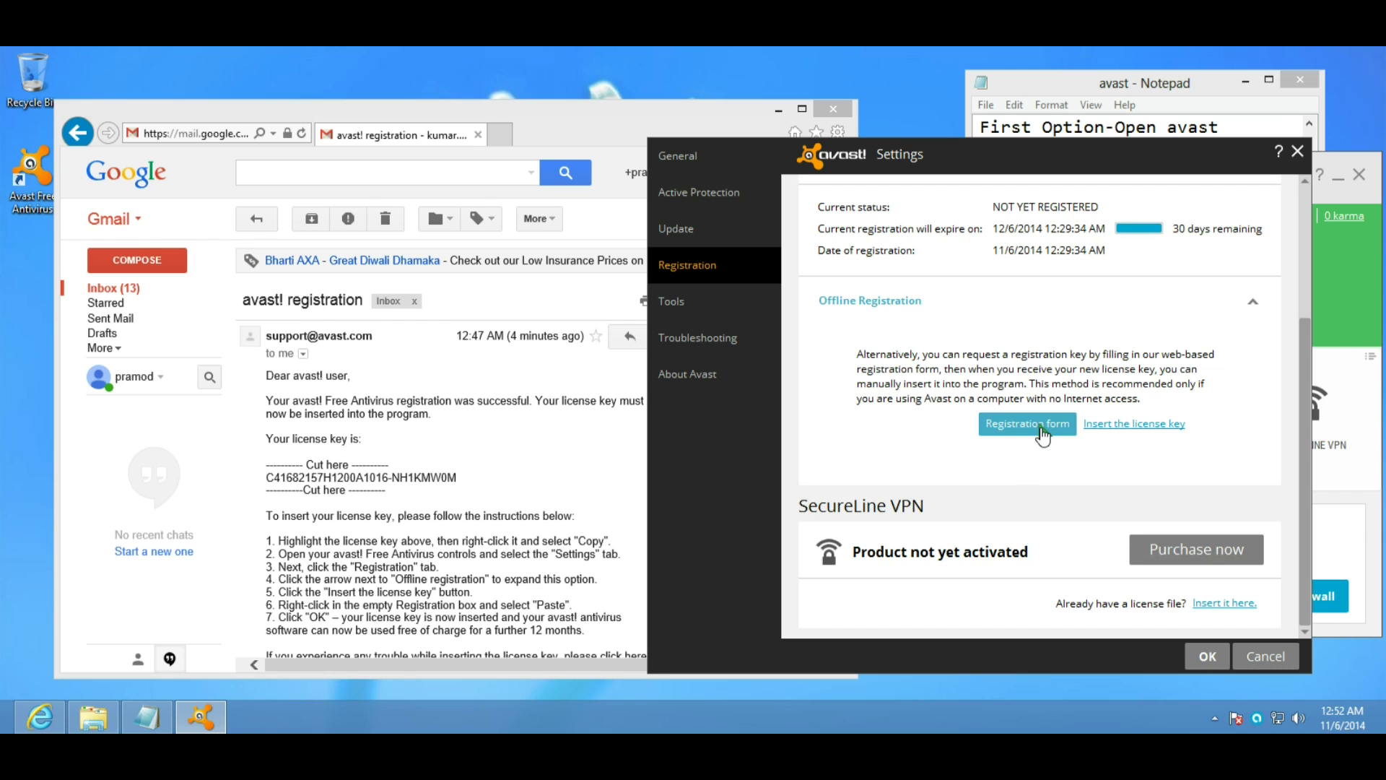
click(1133, 424)
click(465, 477)
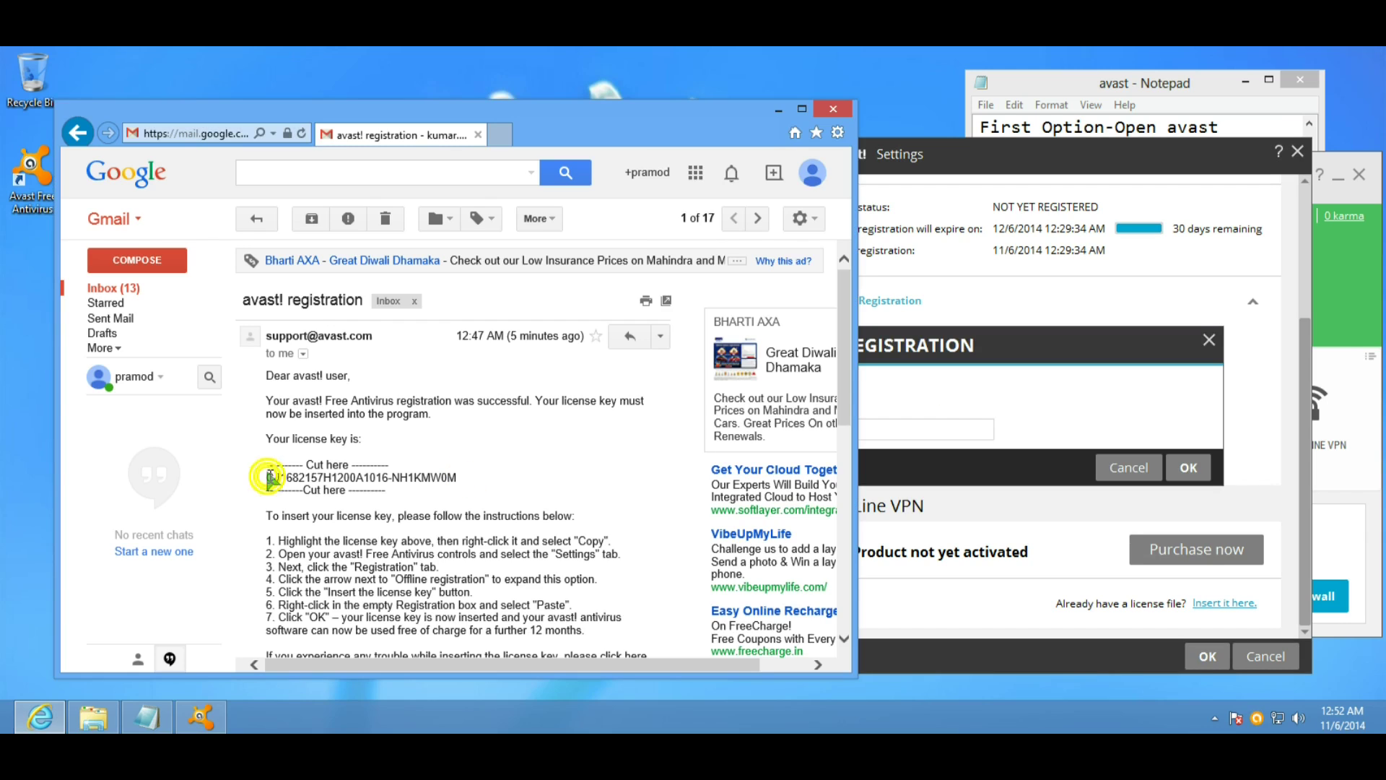
drag(268, 477, 457, 477)
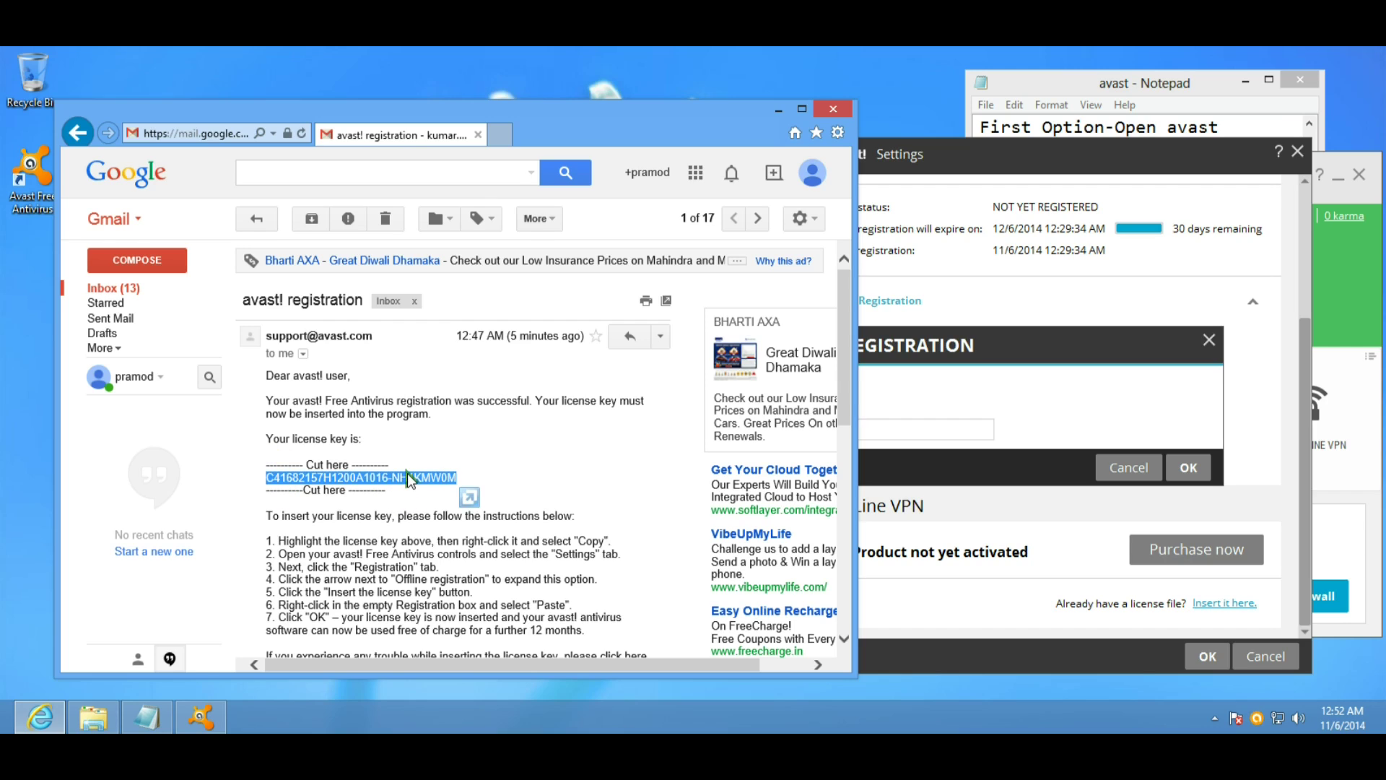
right_click(405, 477)
click(456, 510)
click(952, 431)
key(ctrl+v)
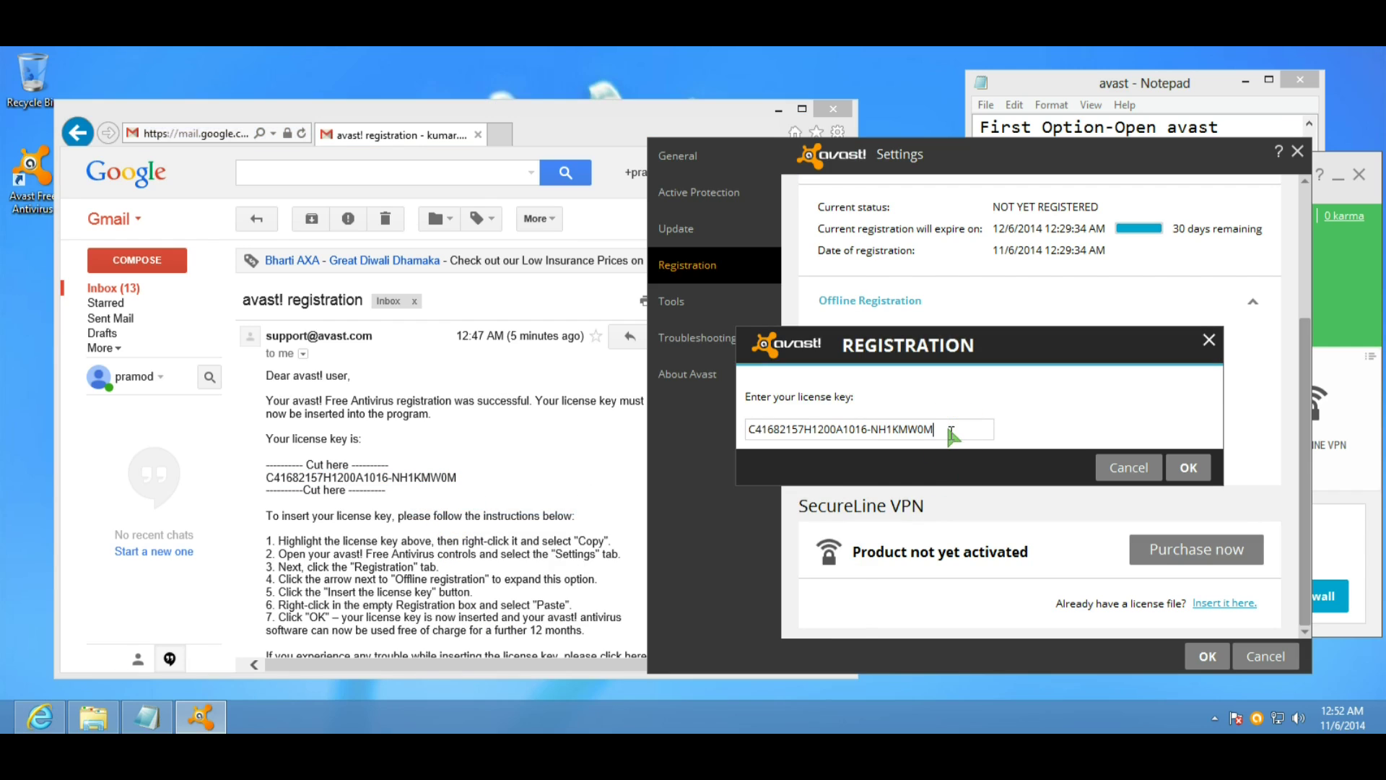
click(1191, 469)
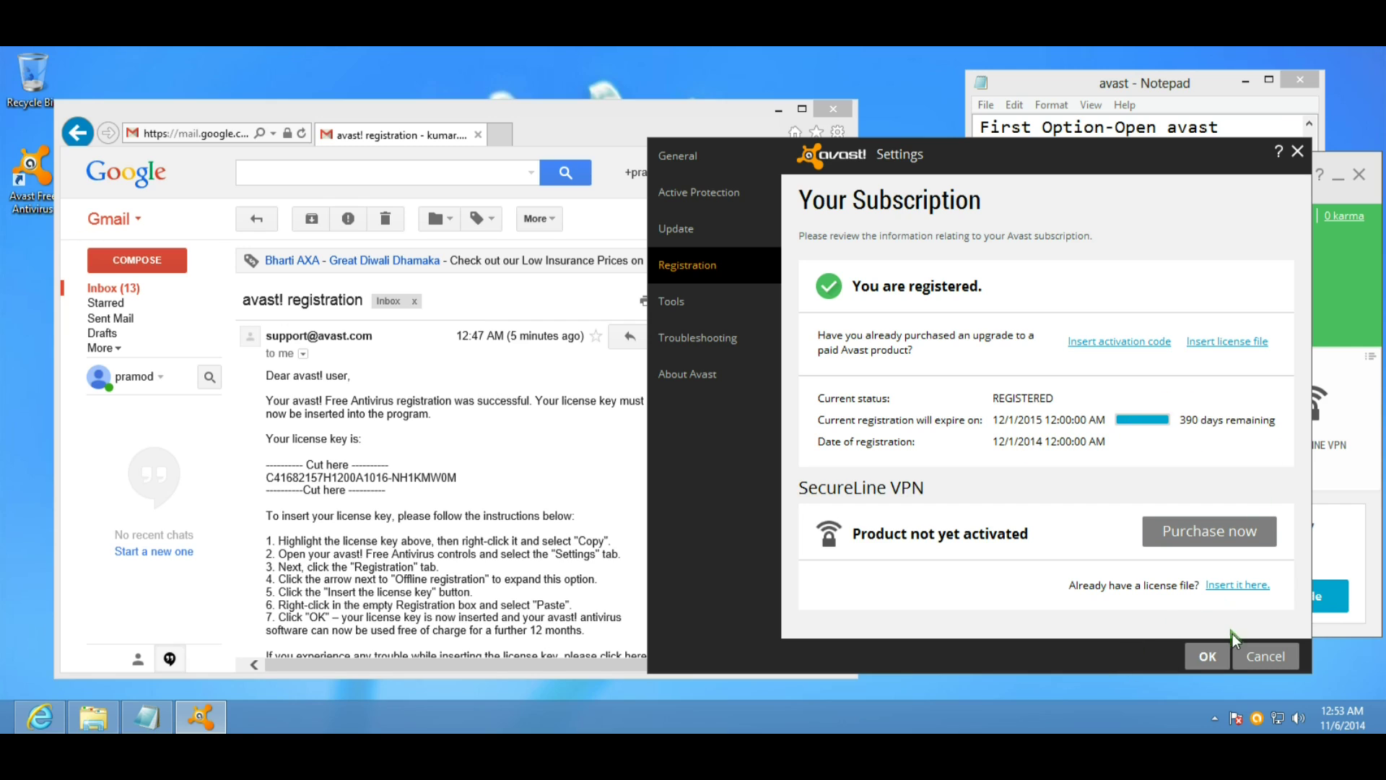
Close Avast's settings and main window, minimise the Gmail browser, and select Notepad's final success lines.
click(1211, 659)
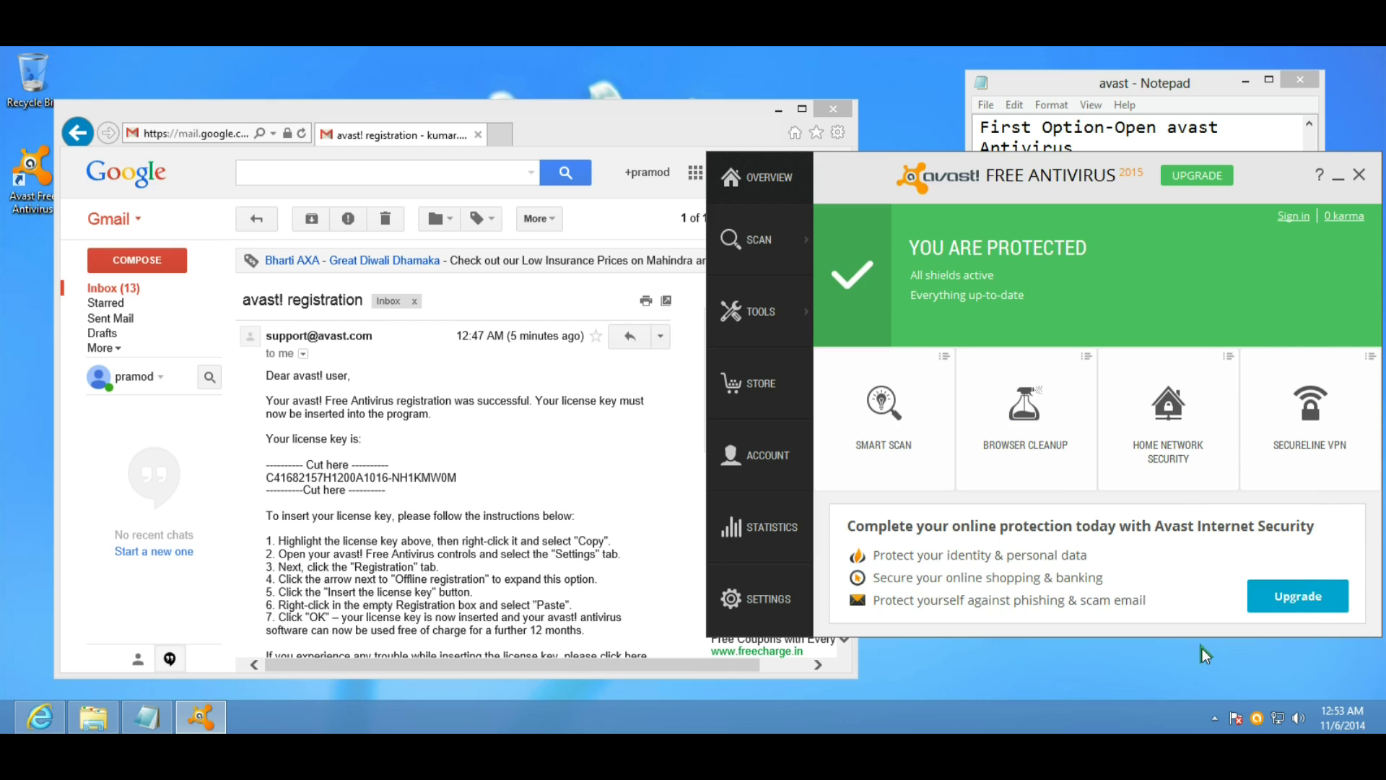
click(789, 117)
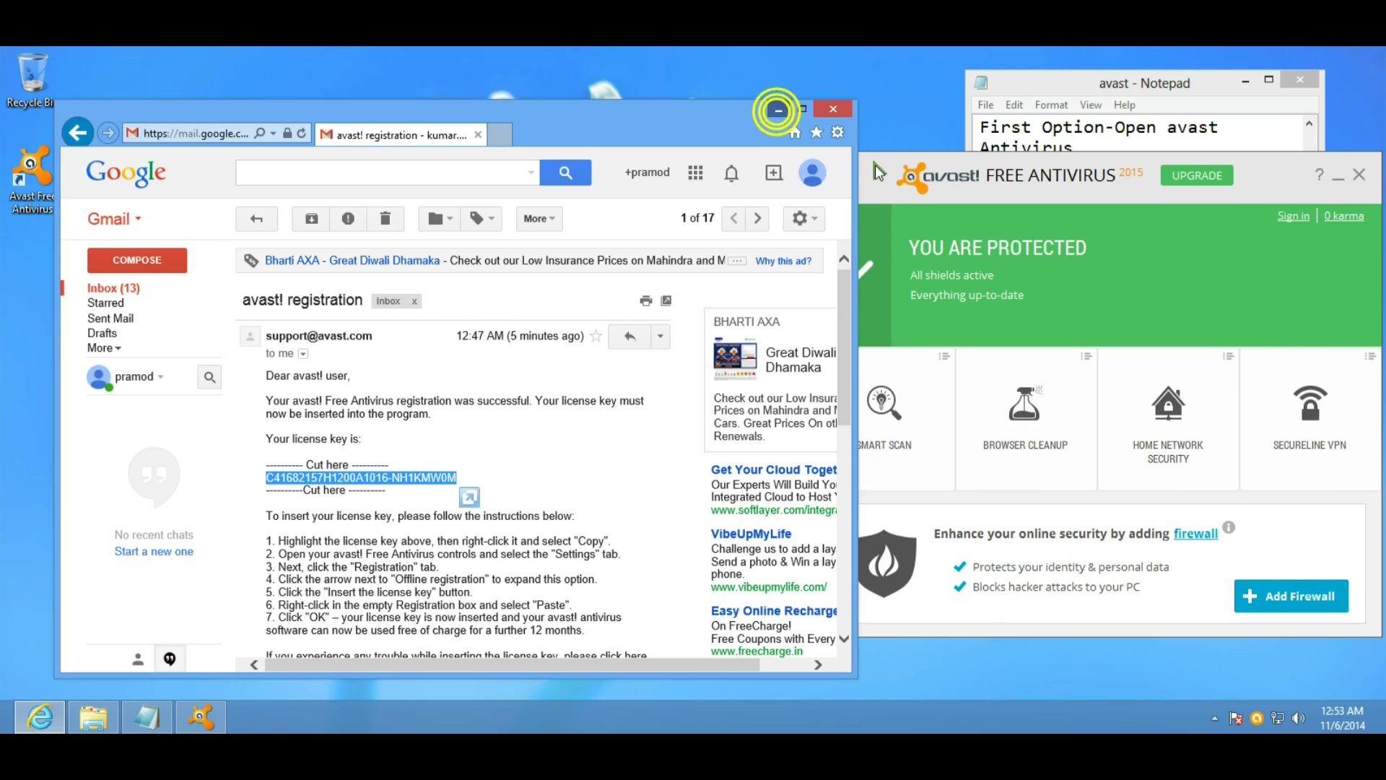
click(791, 115)
click(1359, 178)
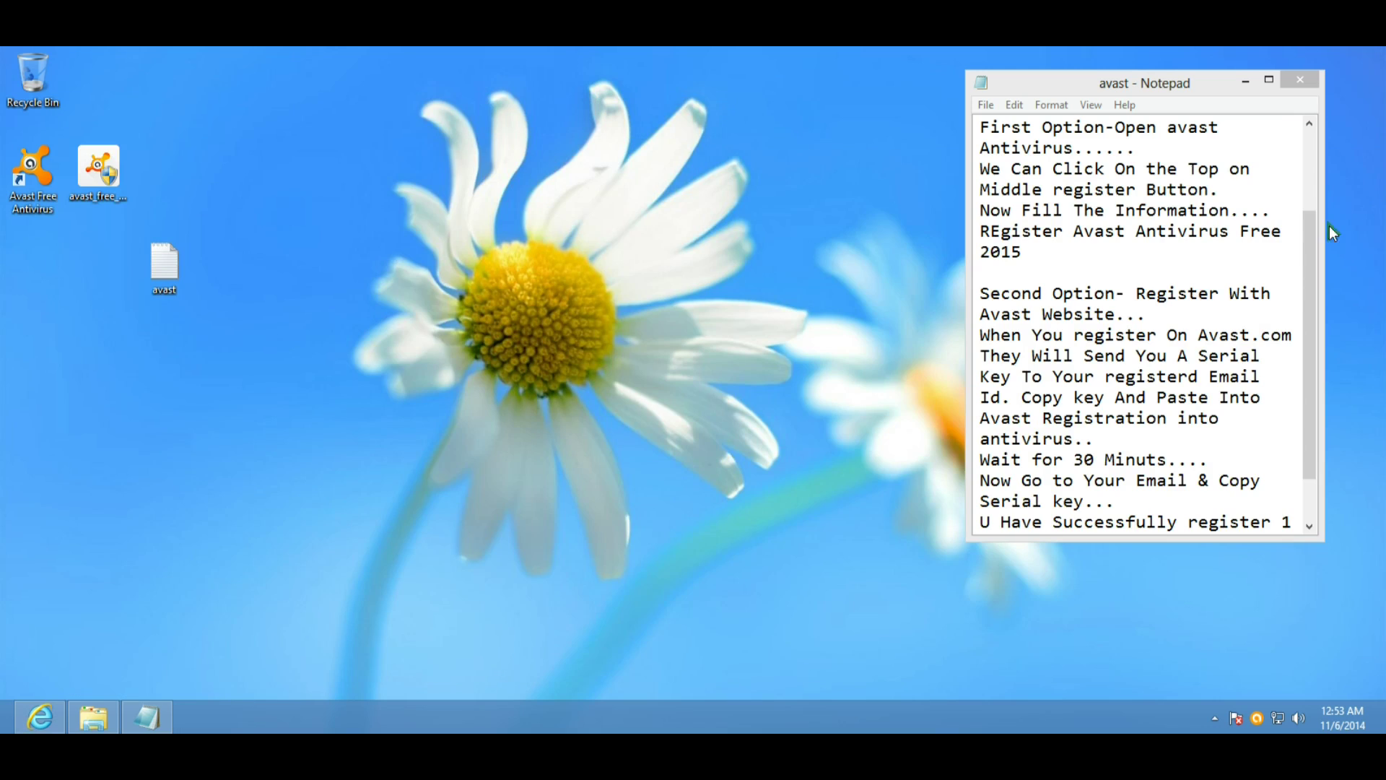
drag(1296, 527, 1088, 498)
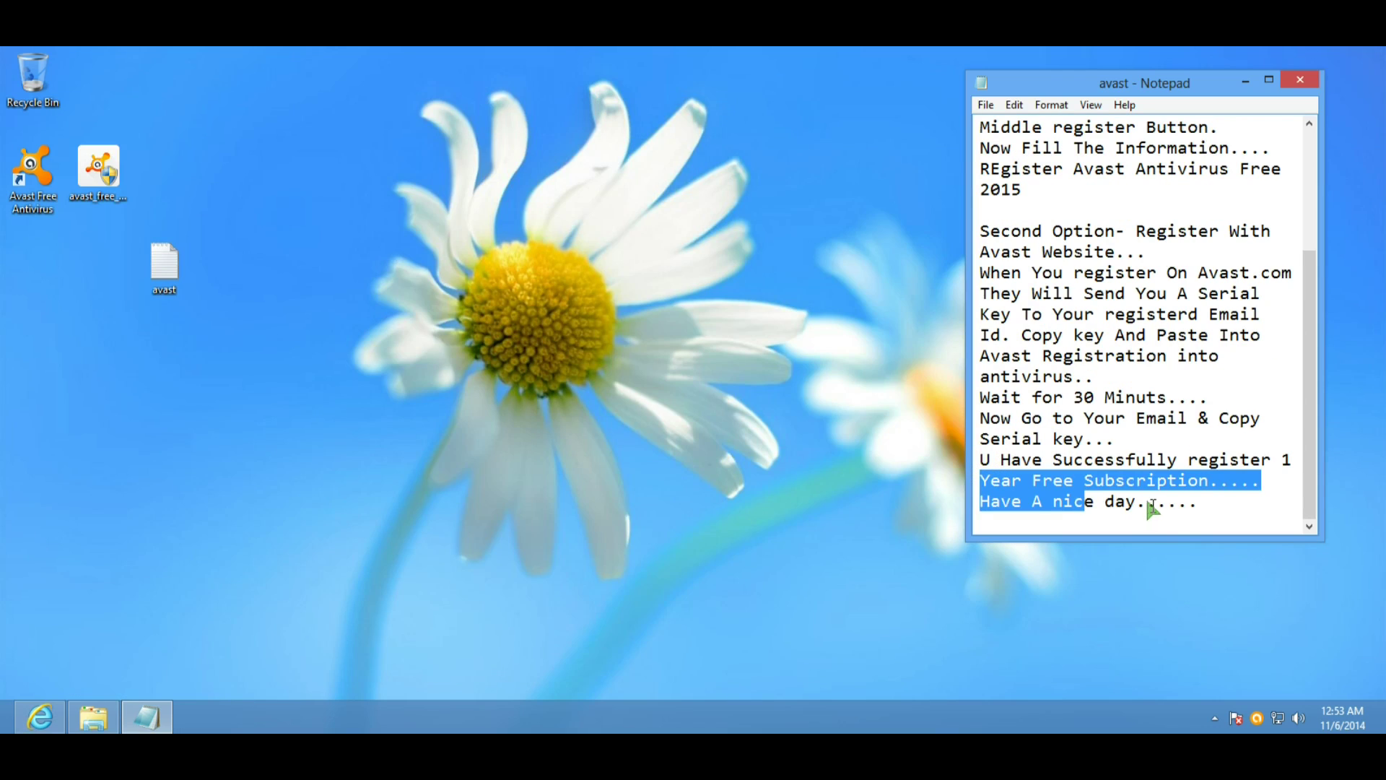
drag(1200, 509, 977, 465)
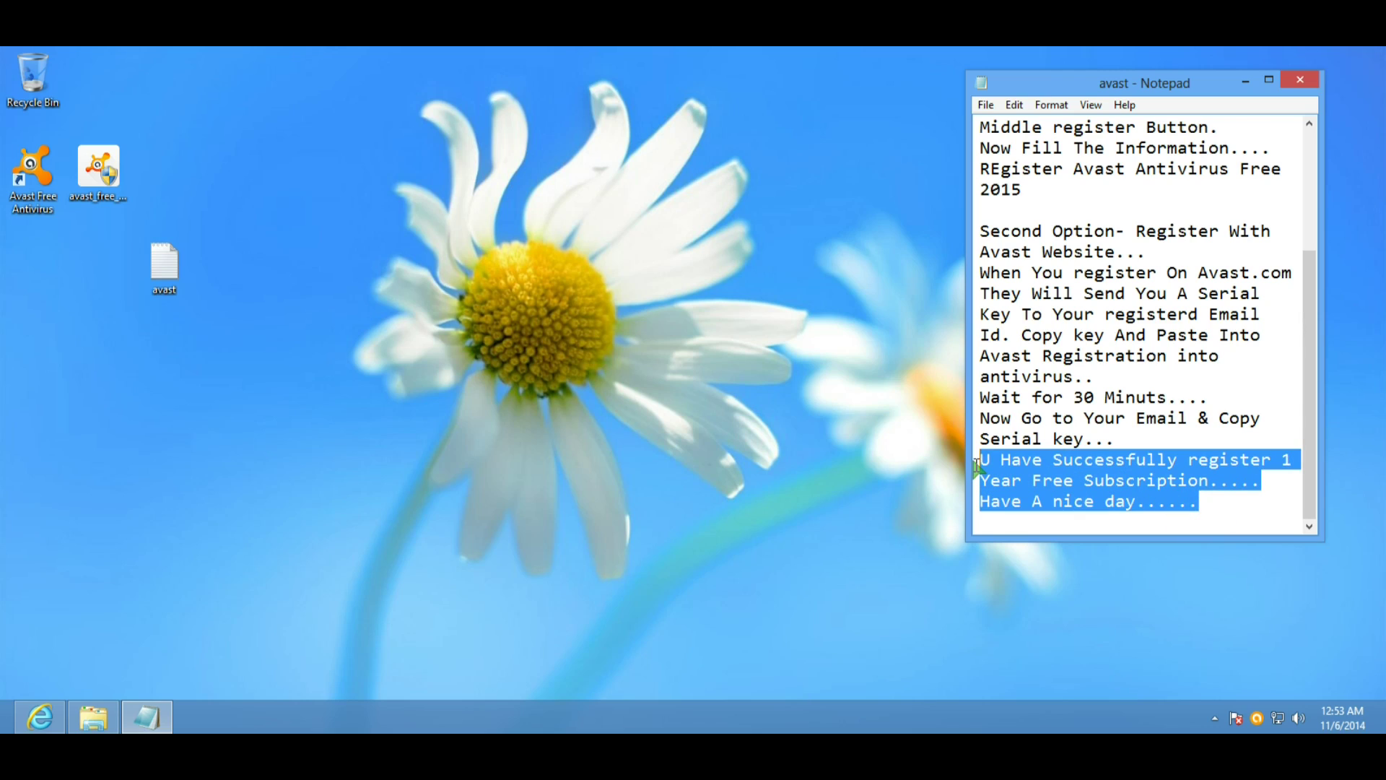